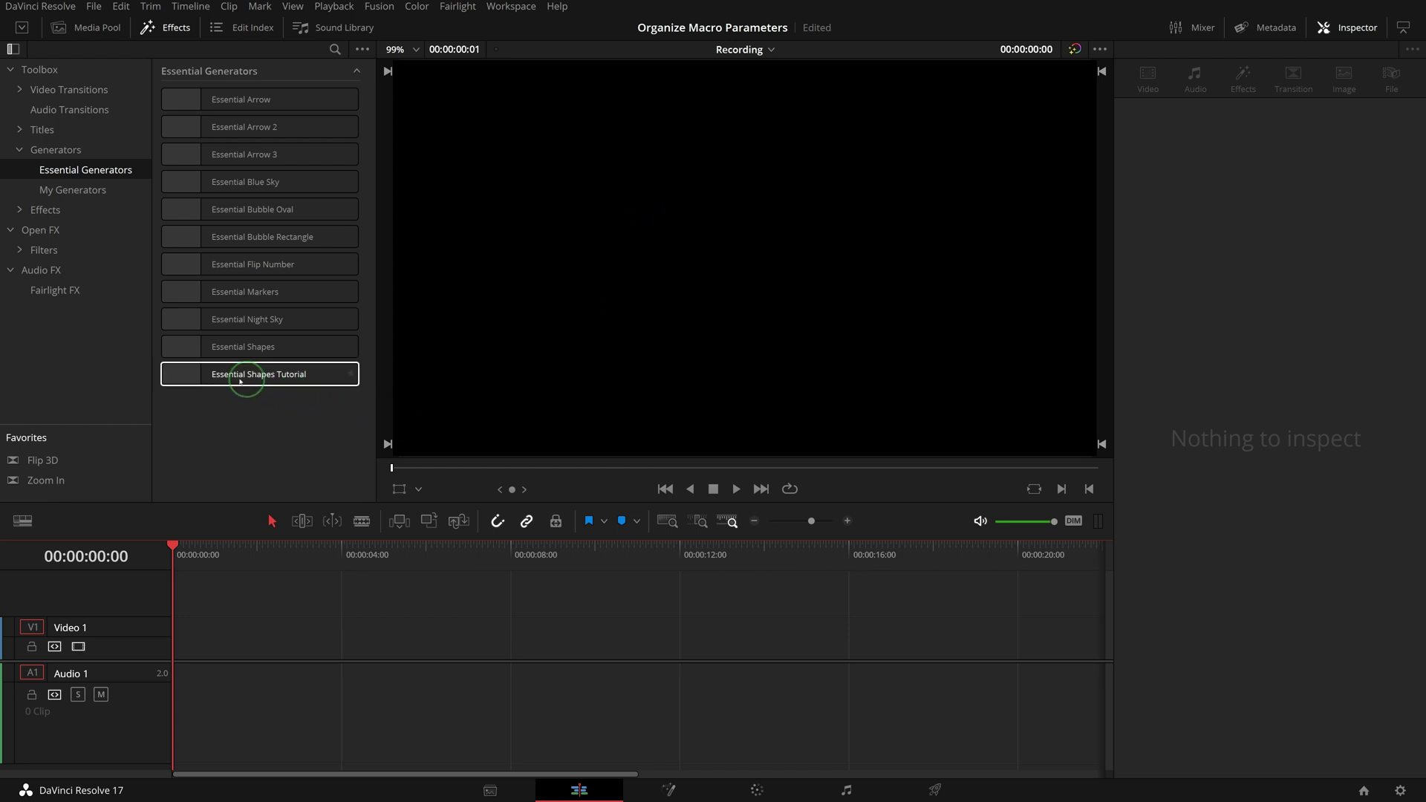
Add Essential Shapes Tutorial and browse its Border, Grid, Duplicate, Jitter and Soft Glow settings
mouse_move(257, 385)
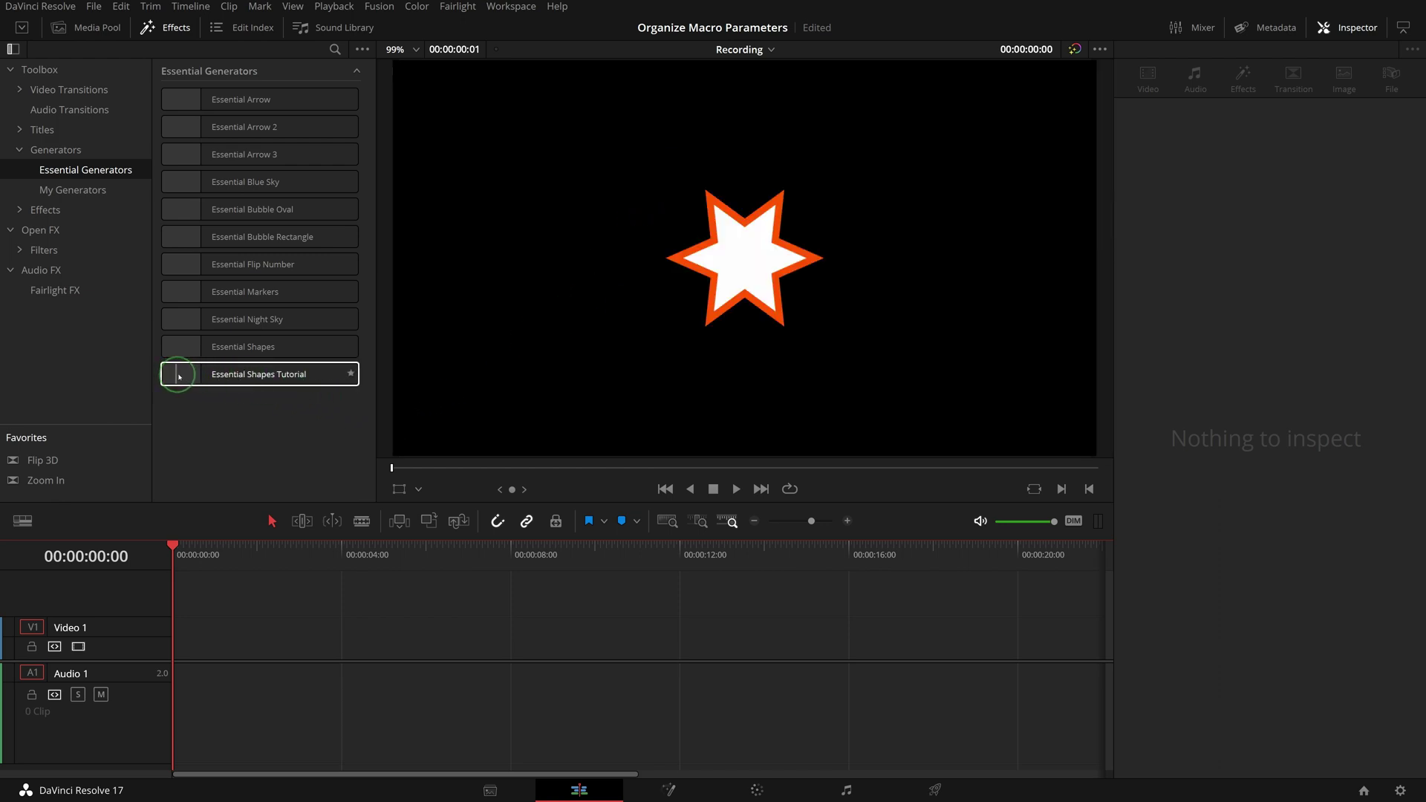
double_click(177, 377)
scroll(1234, 489, "down", 8)
scroll(1207, 743, "up", 10)
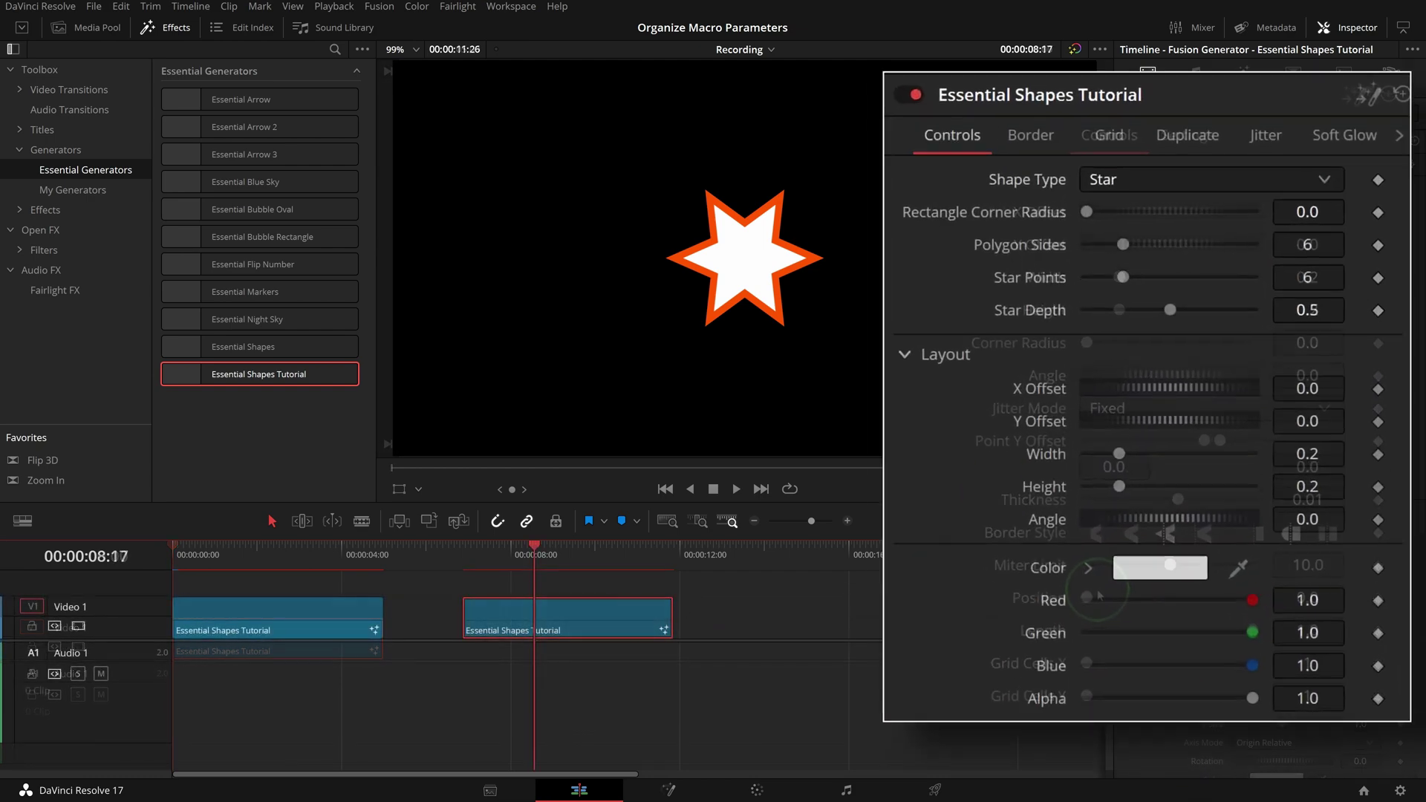
left_click(1041, 137)
left_click(1117, 137)
left_click(1180, 138)
left_click(1262, 135)
left_click(1340, 135)
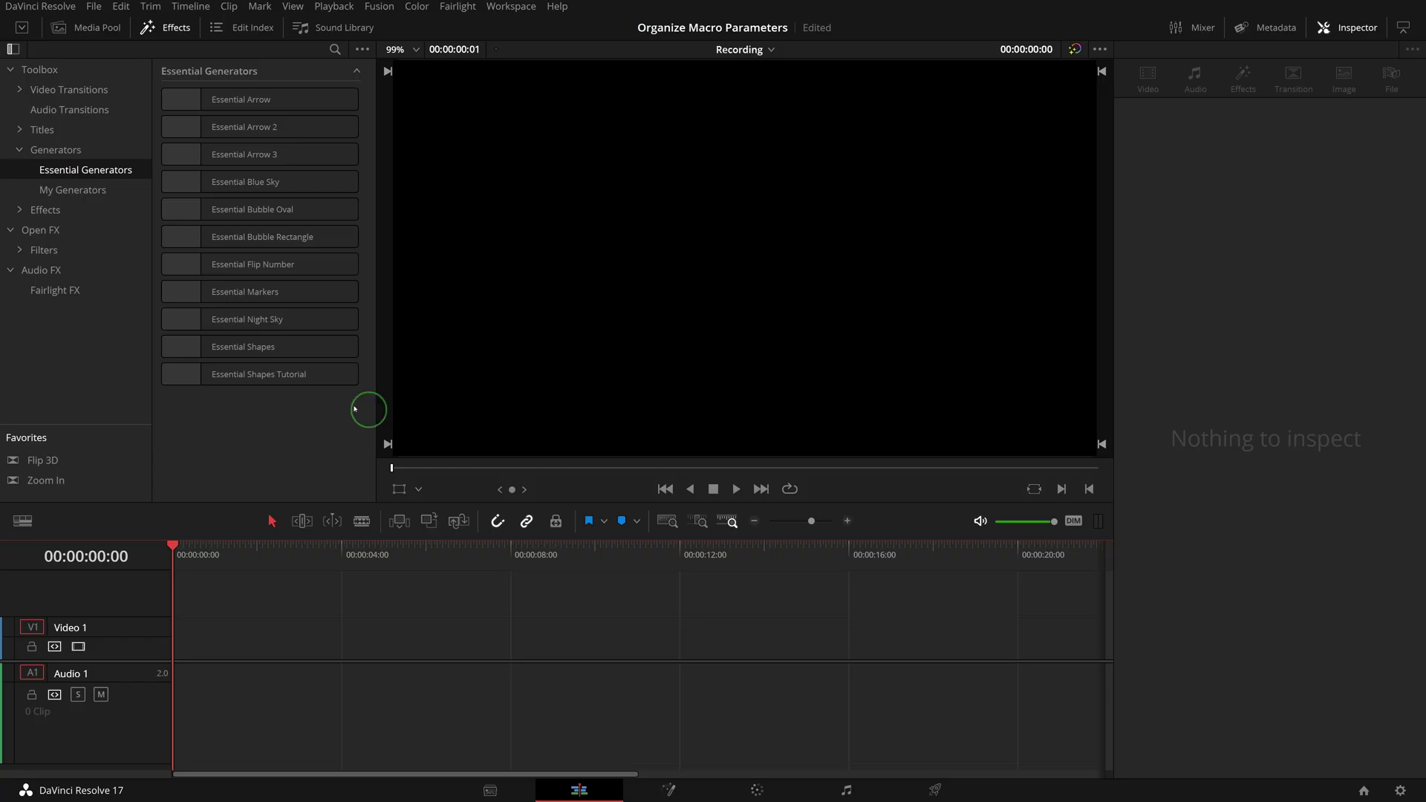
left_click(175, 374)
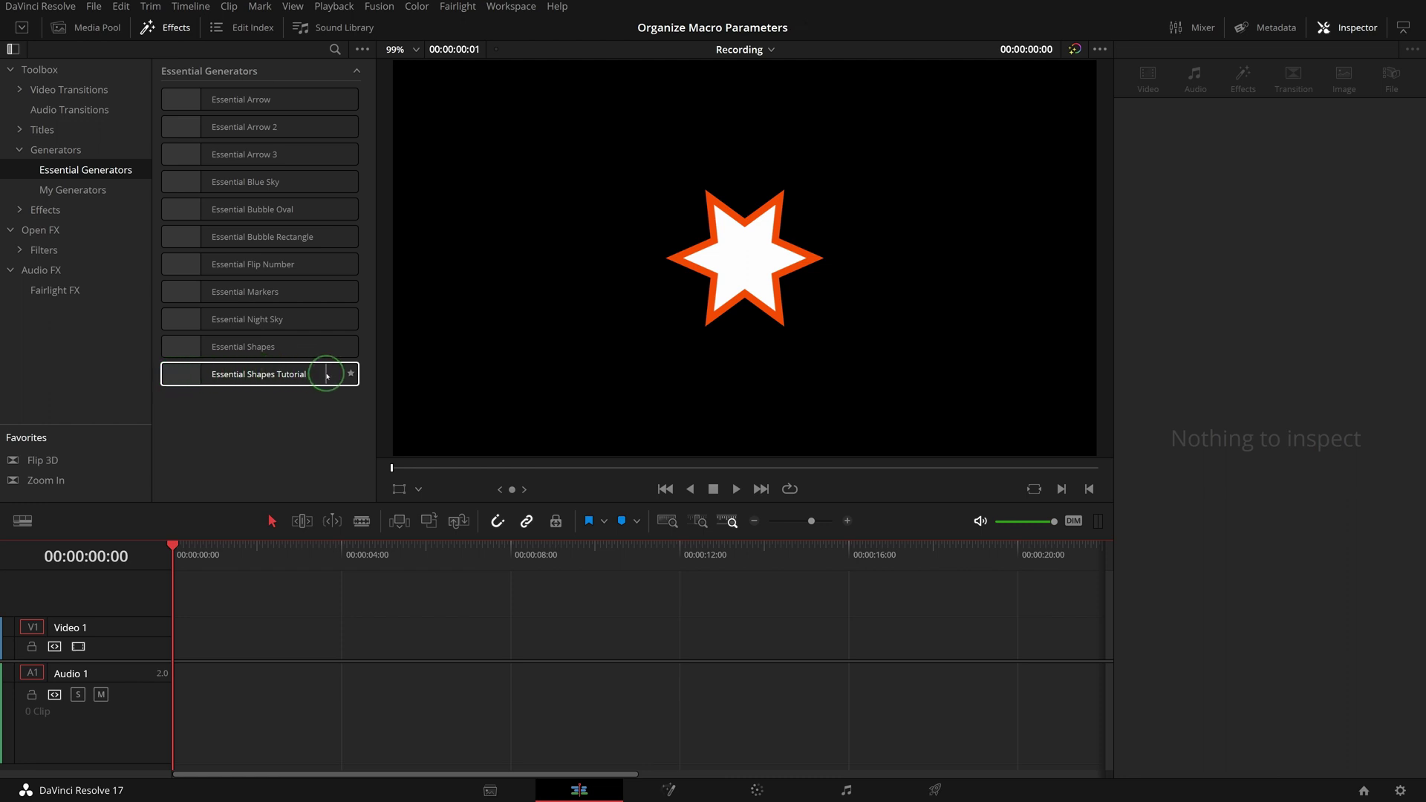
Place Essential Shapes Tutorial on the Video 1 track and bring it into the Fusion page
left_click_drag(194, 374, 260, 650)
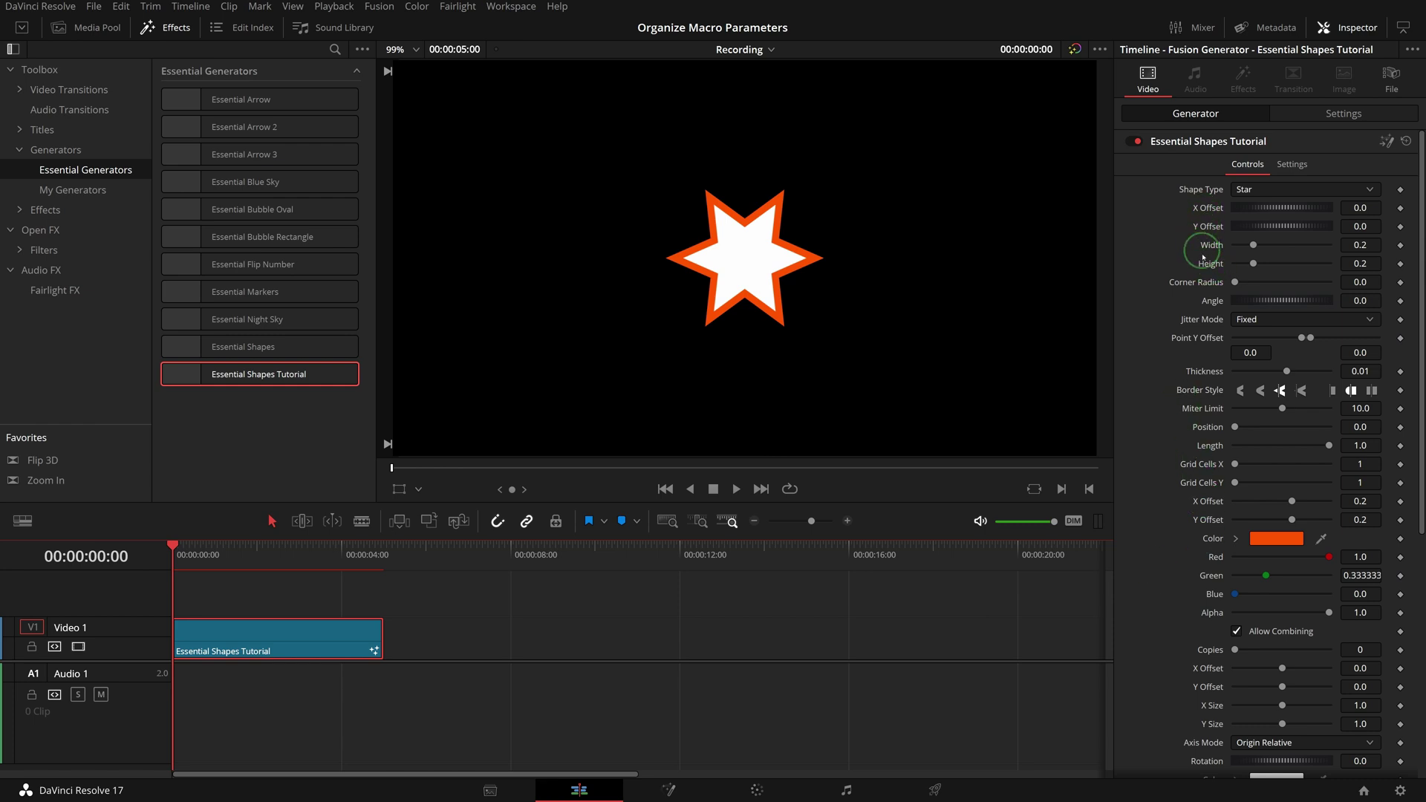
scroll(1229, 336, "down", 10)
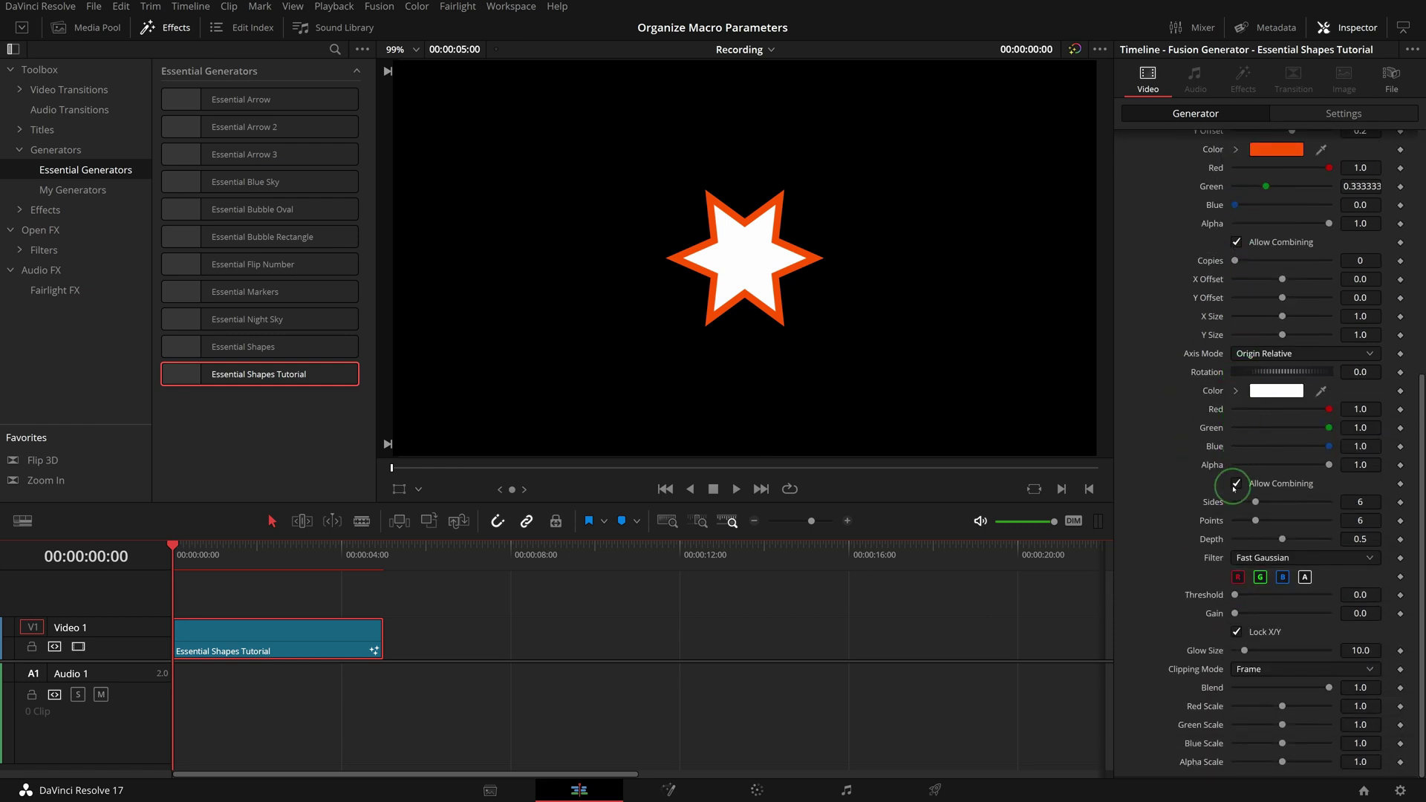
scroll(1238, 446, "up", 10)
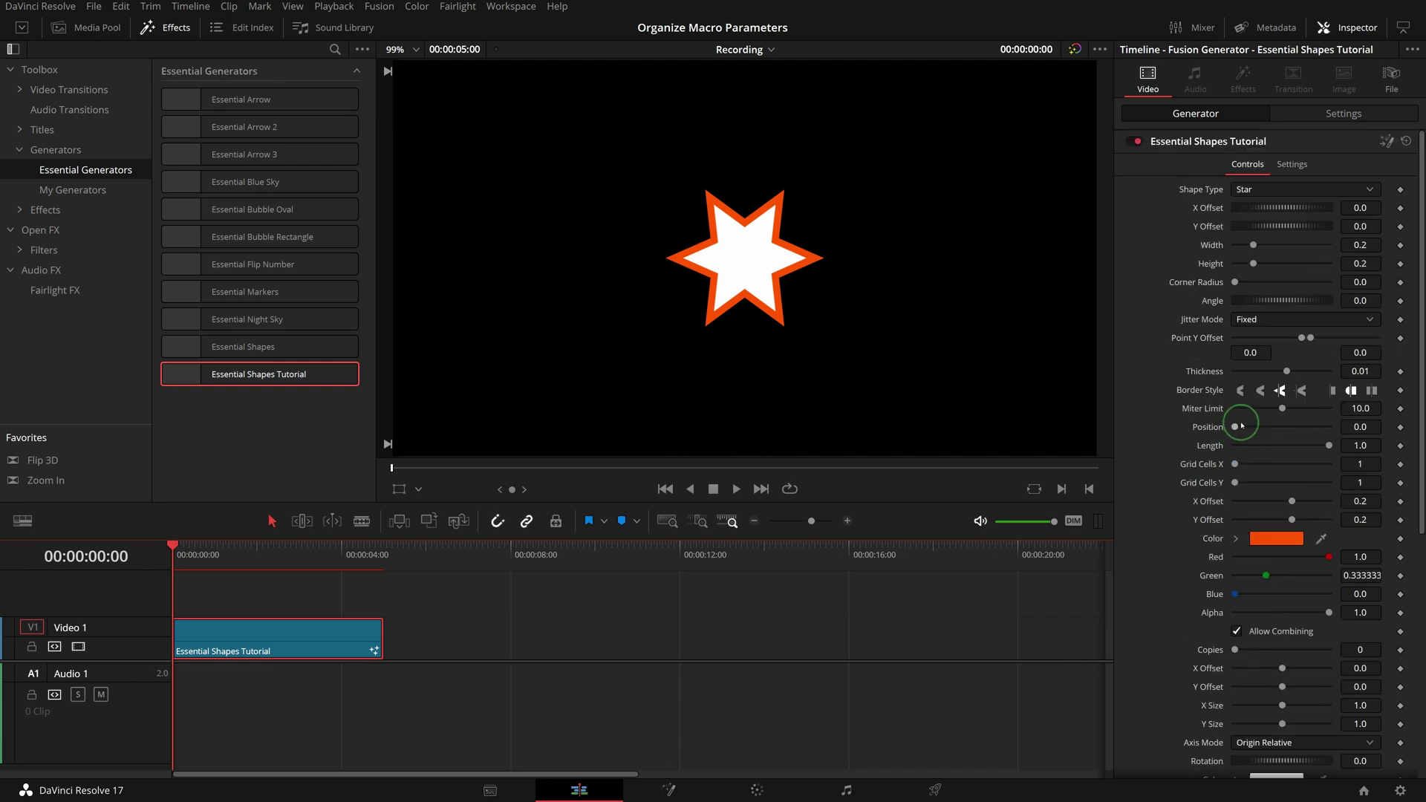
left_click(672, 791)
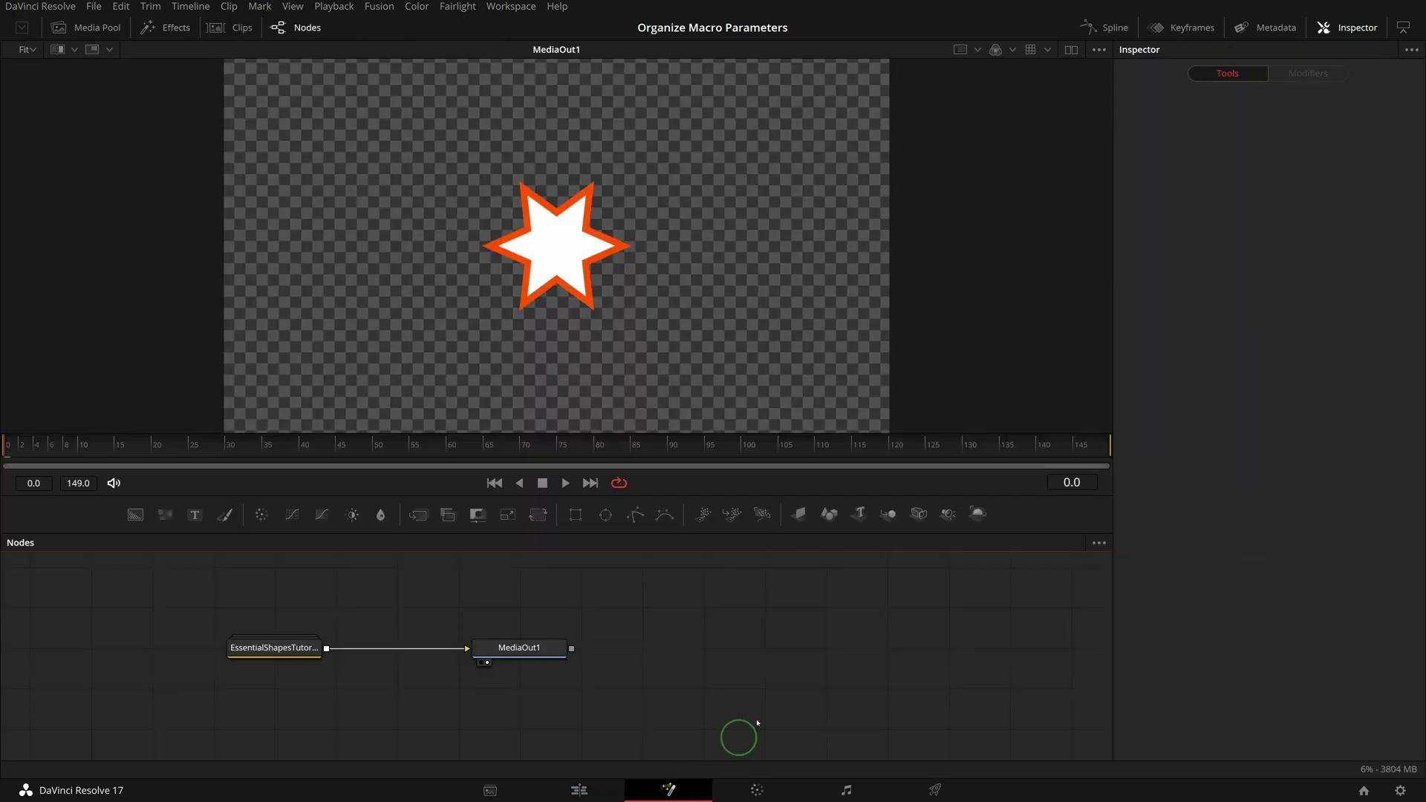
Show the Templates > Edit > Generators > Essential Generators list in the Fusion effects library
left_click(165, 30)
left_click(8, 95)
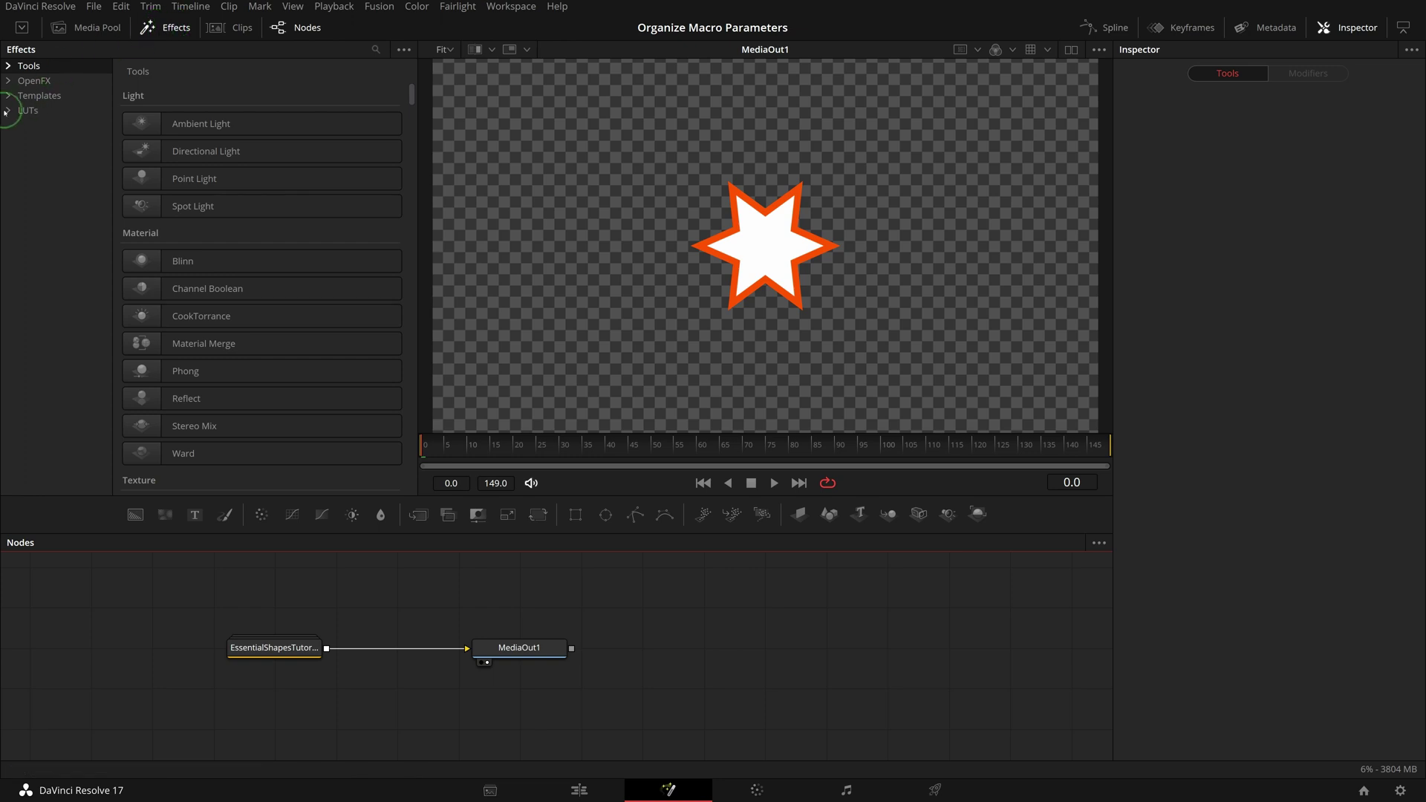
left_click(24, 111)
left_click(39, 140)
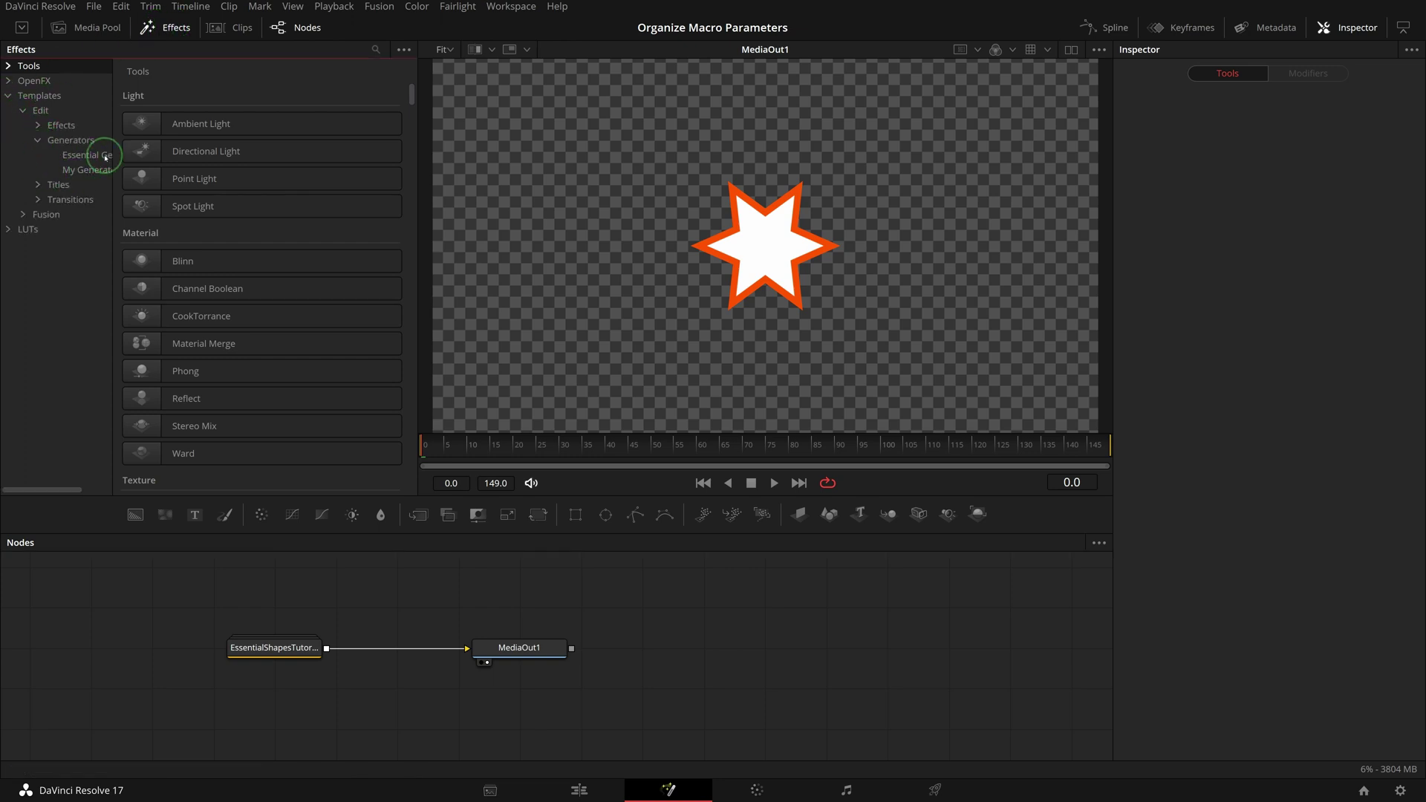
left_click(89, 155)
left_click_drag(112, 152, 156, 152)
left_click(339, 184)
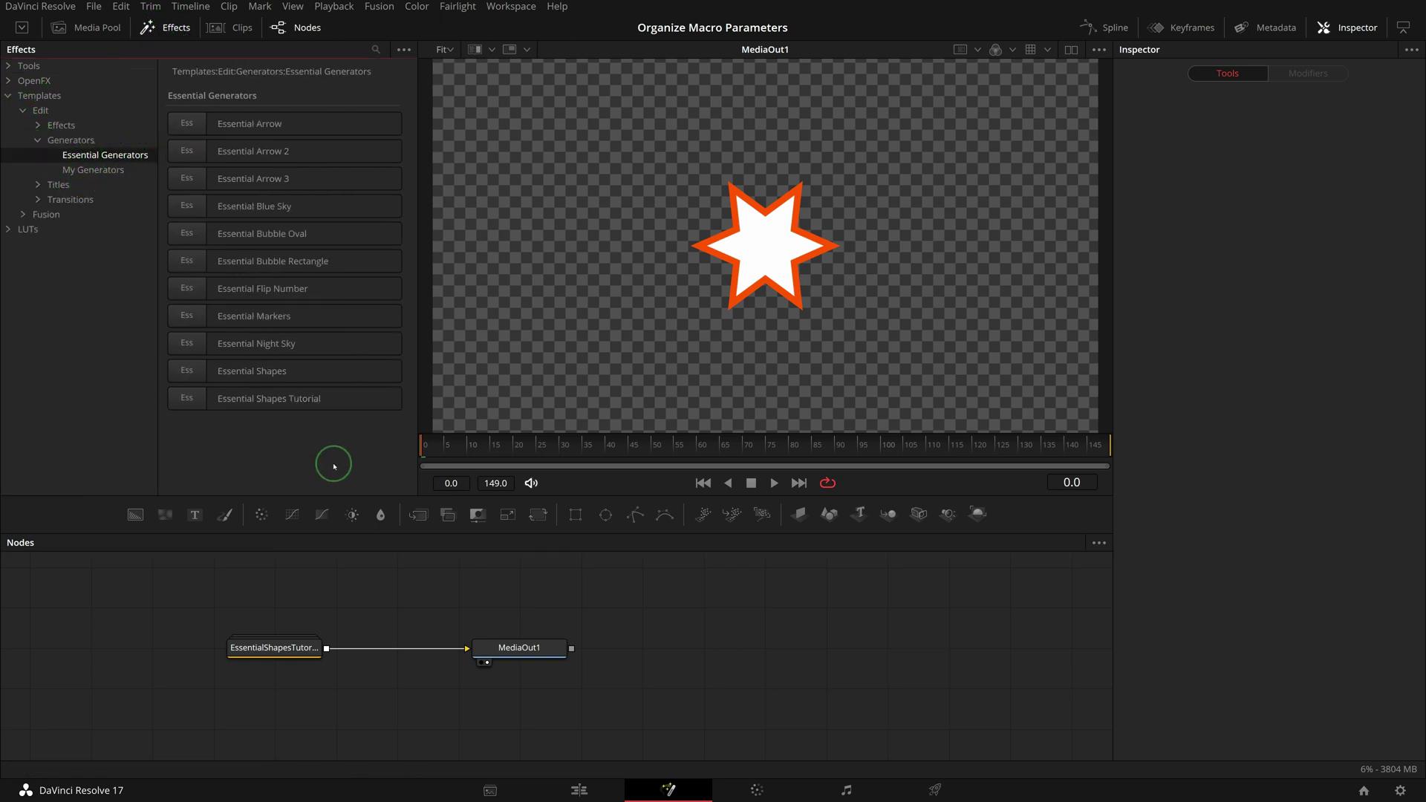
Reveal the Essential Shapes Tutorial template file in its folder
right_click(253, 399)
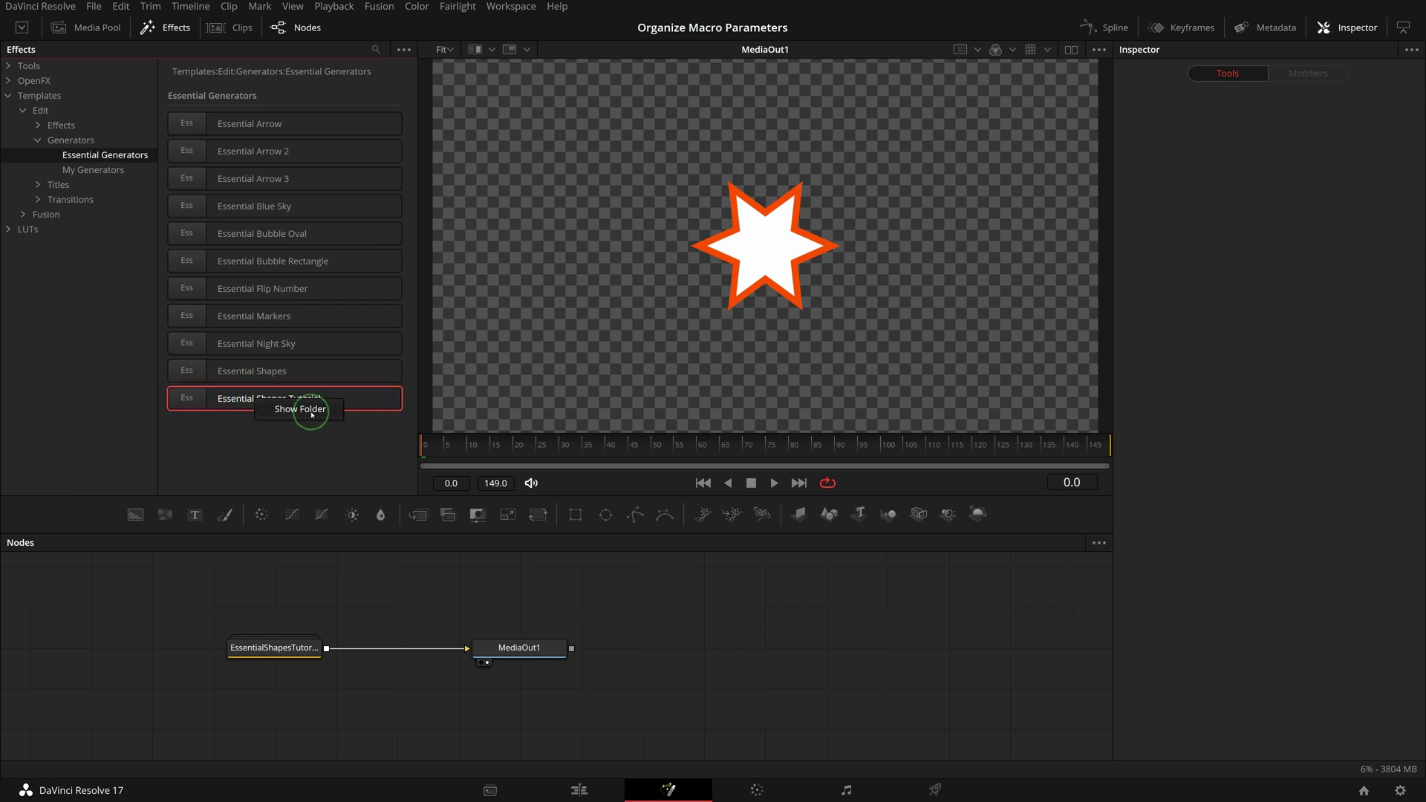
left_click(404, 51)
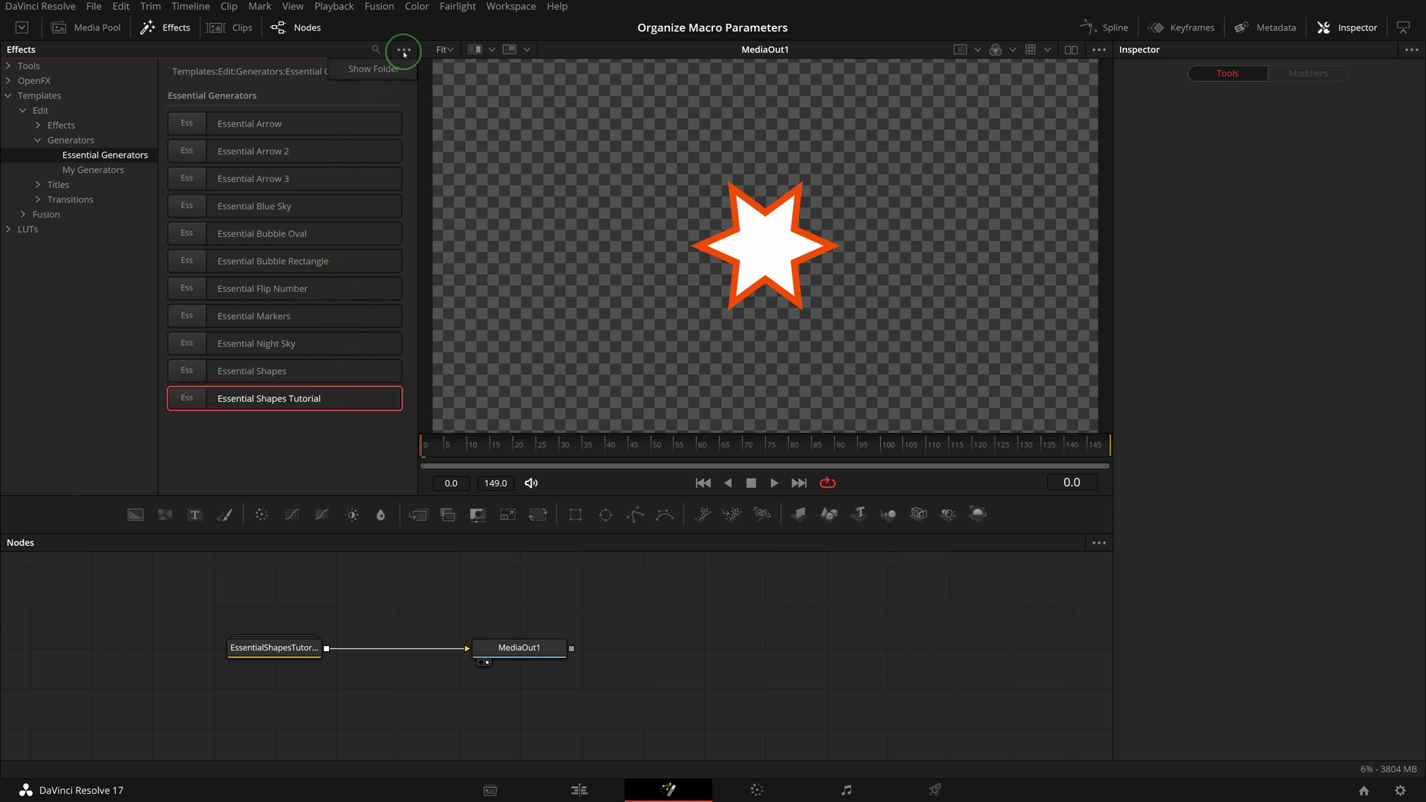
left_click(380, 70)
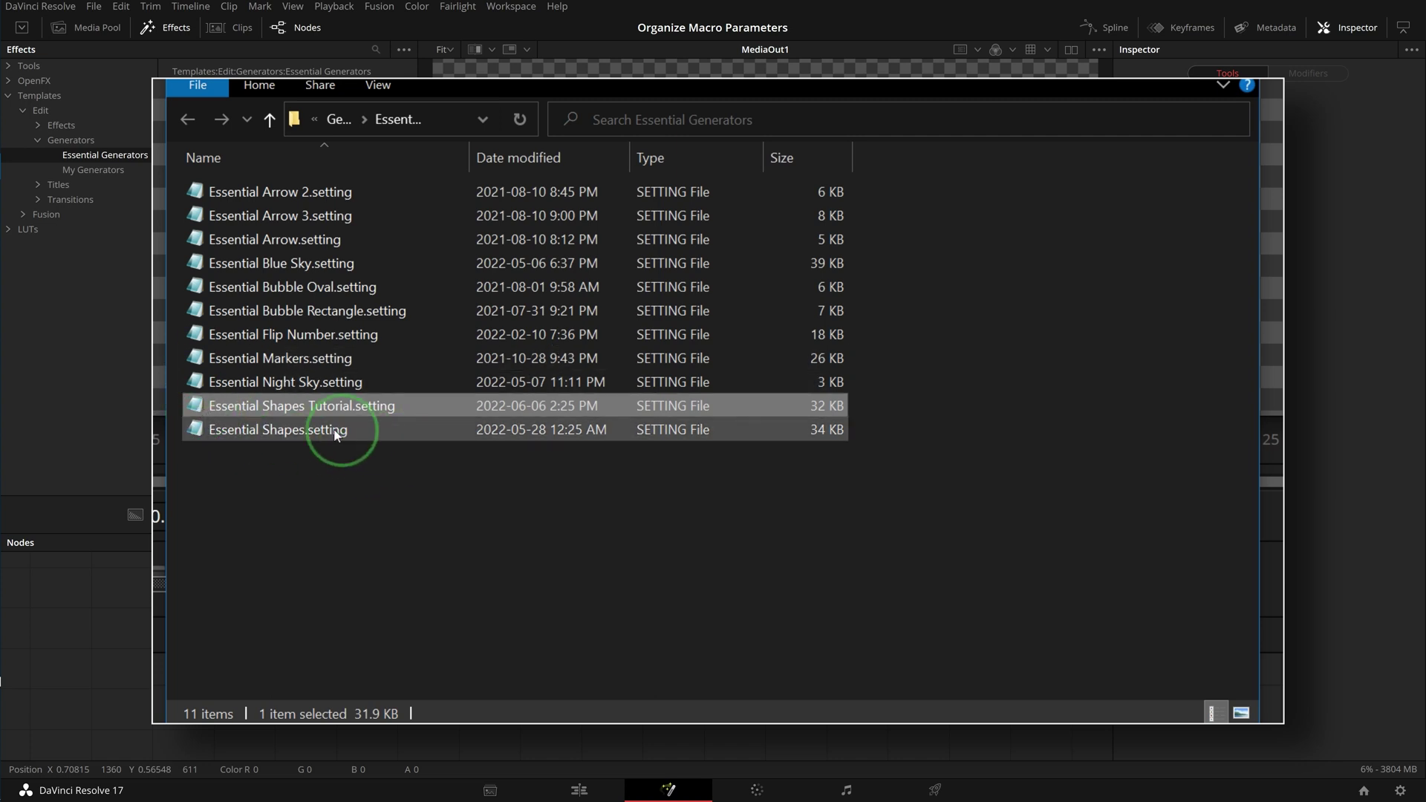
Open Essential Shapes Tutorial.setting from the Essential Generators folder in Notepad
double_click(291, 407)
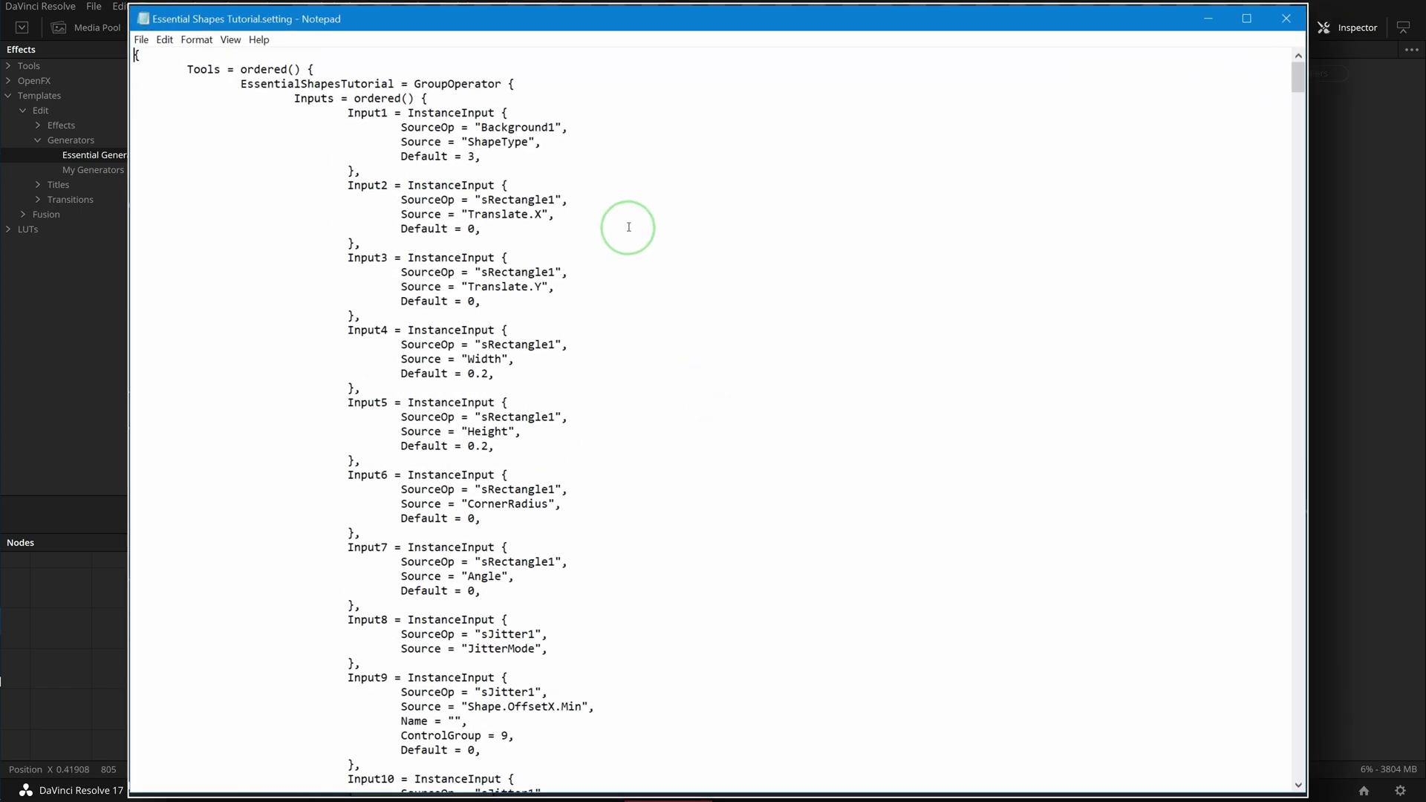
Select GroupOperator in the setting file, then select the EssentialShapesTutorial node in Resolve
scroll(676, 456, "down", 3)
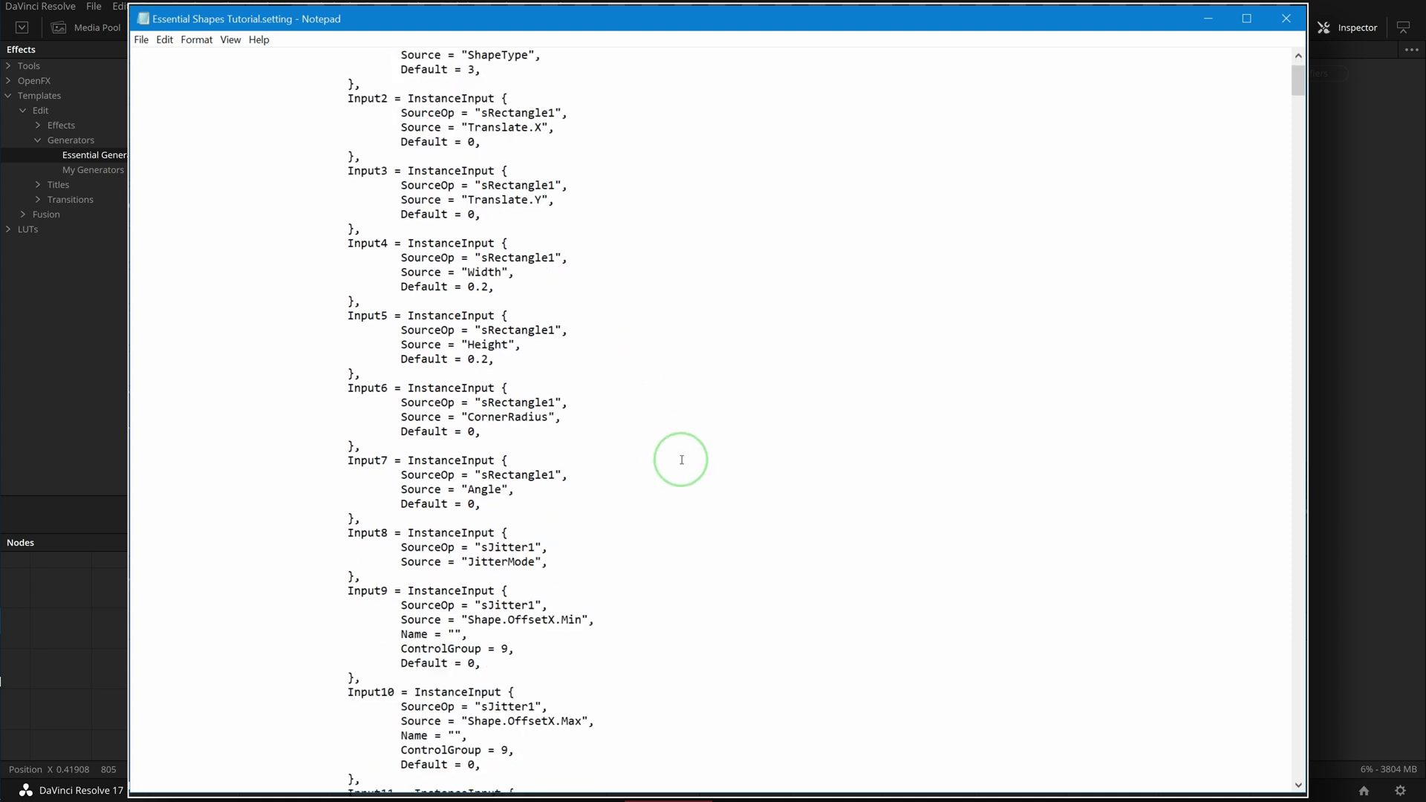
scroll(678, 436, "up", 3)
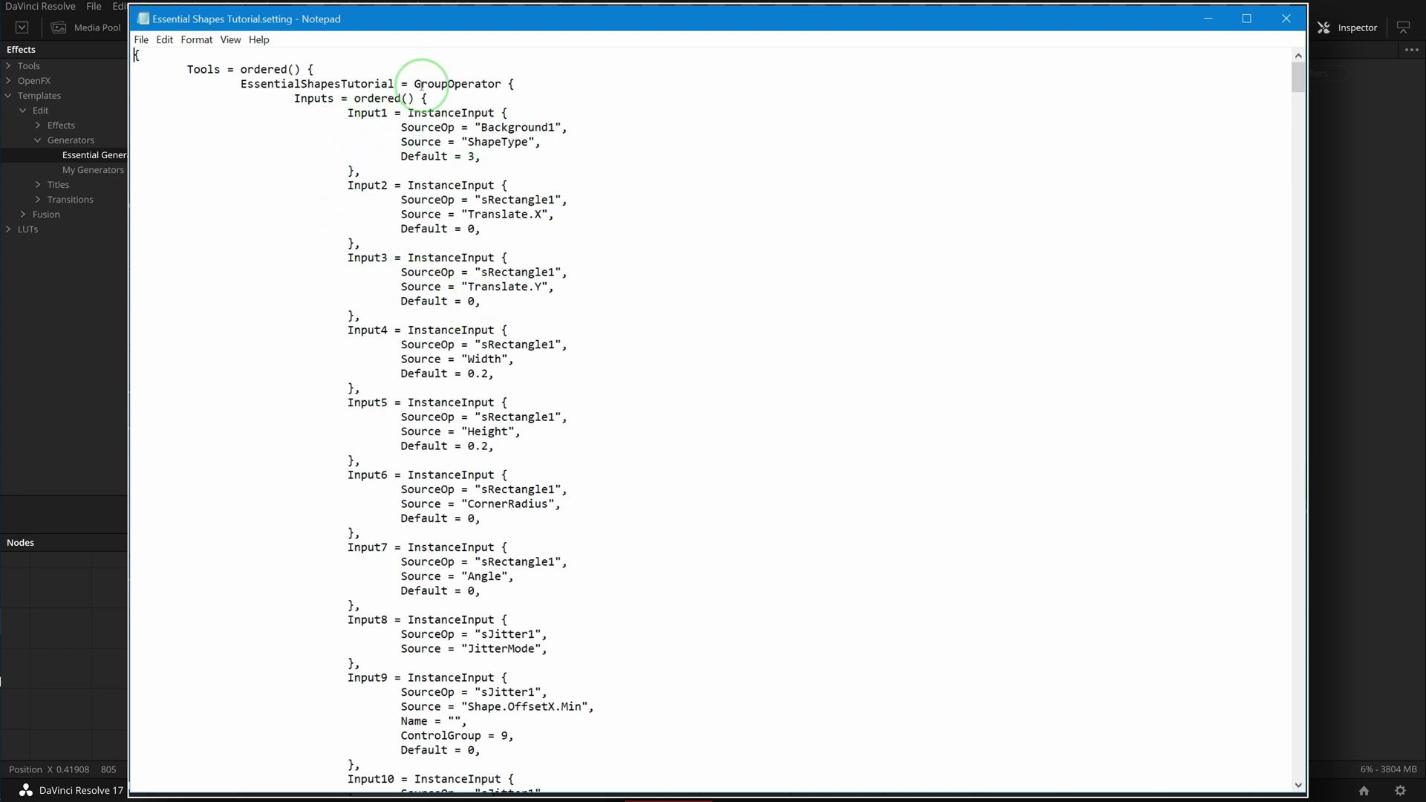
left_click_drag(407, 84, 508, 84)
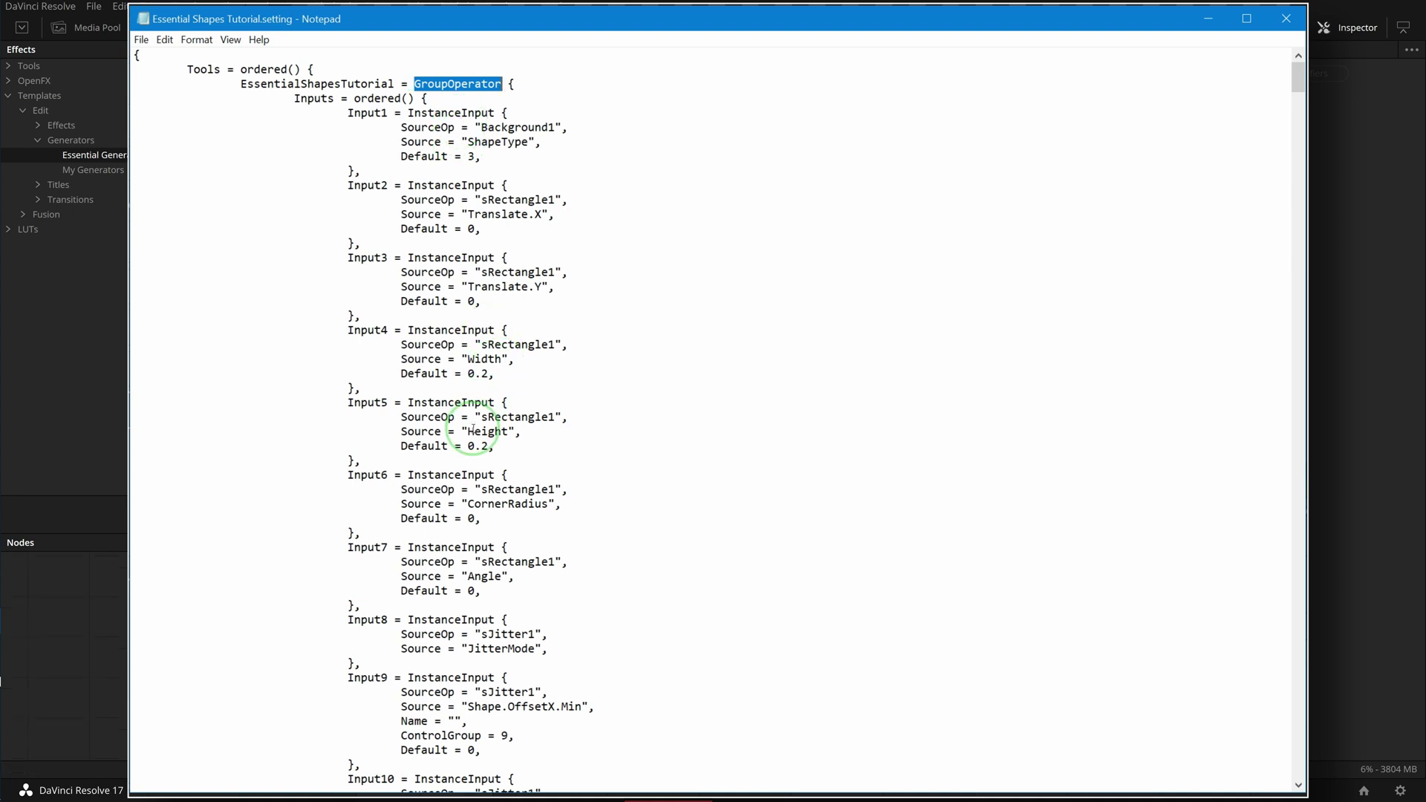
key("alt+Tab")
left_click(271, 677)
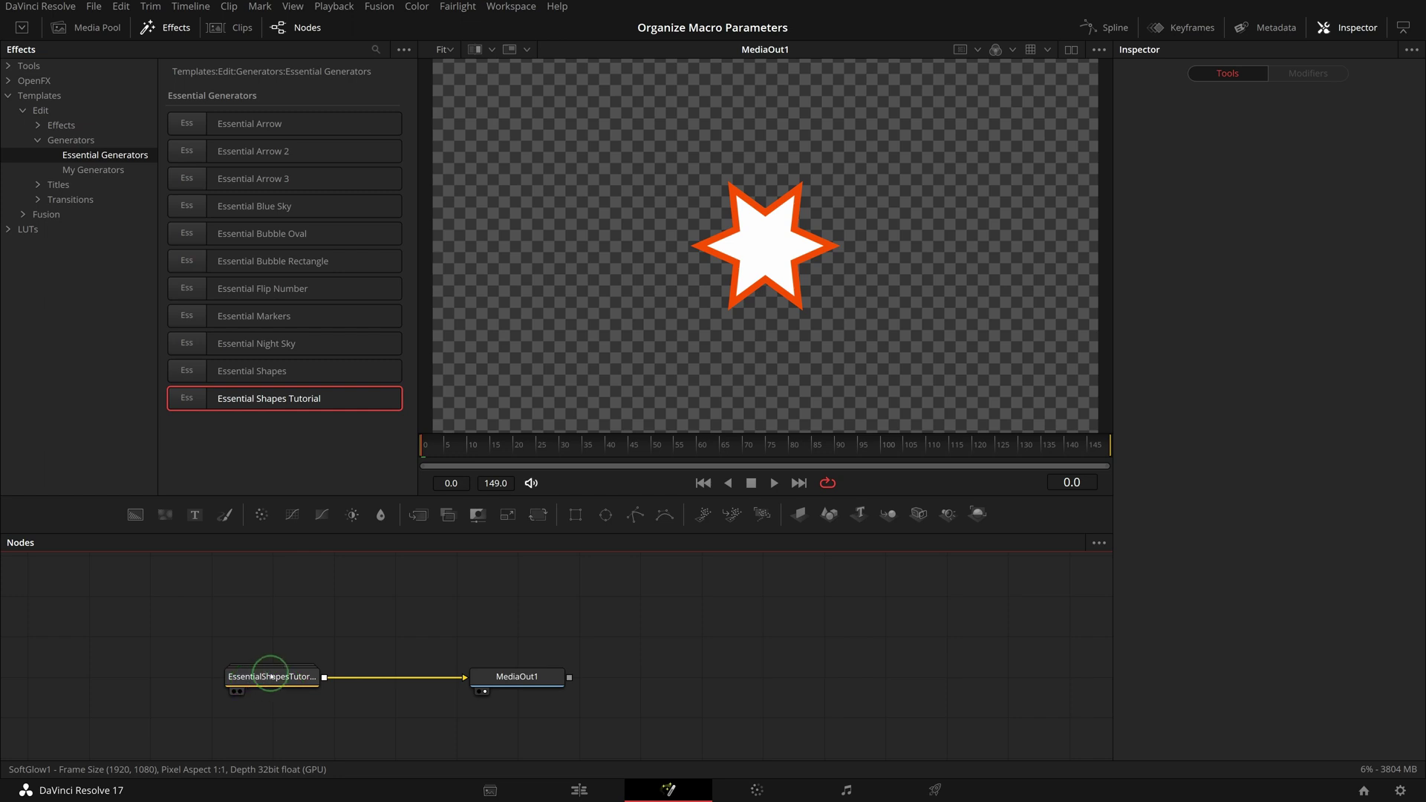
Expand the EssentialShapesTutorial group and resize panels to frame its internal nodes
double_click(271, 677)
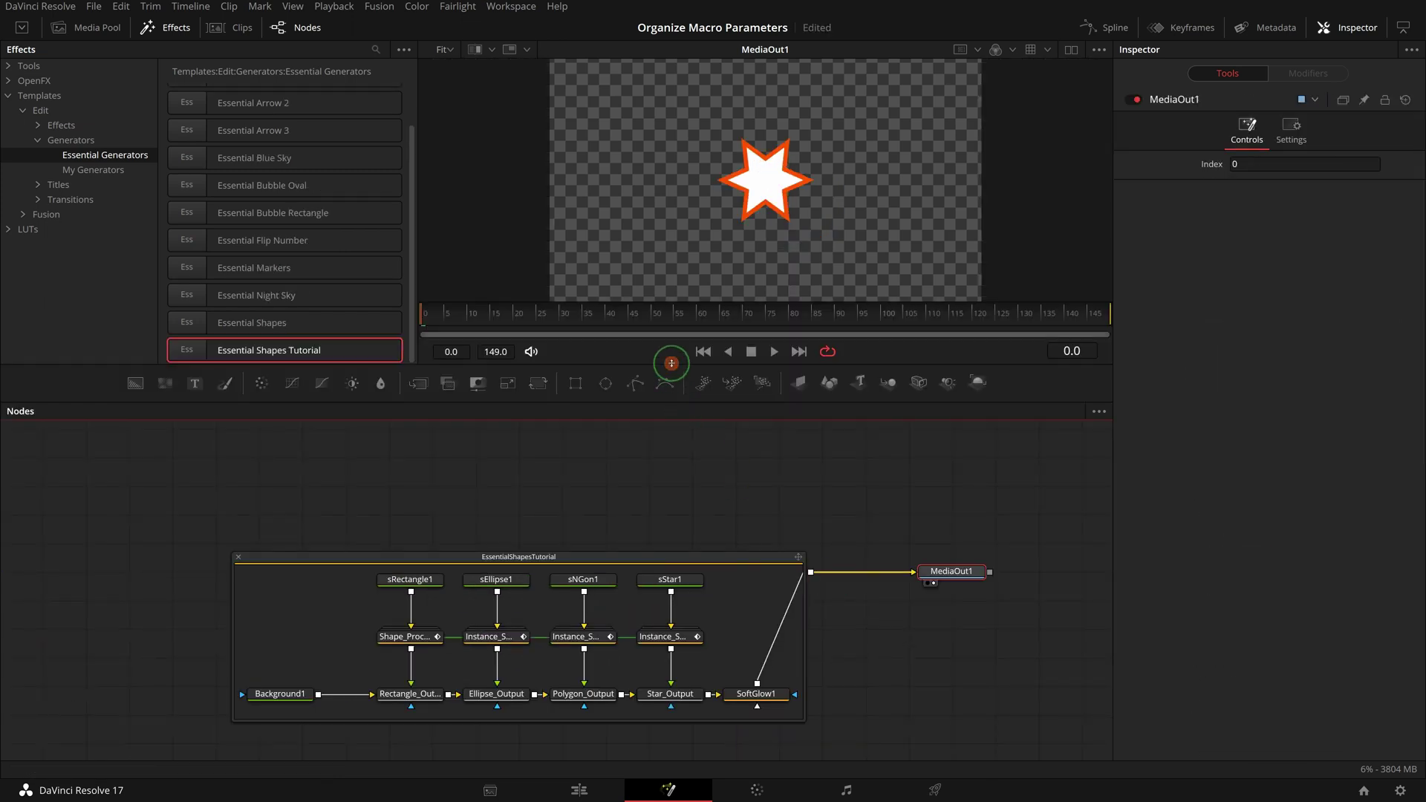
left_click_drag(674, 390, 670, 450)
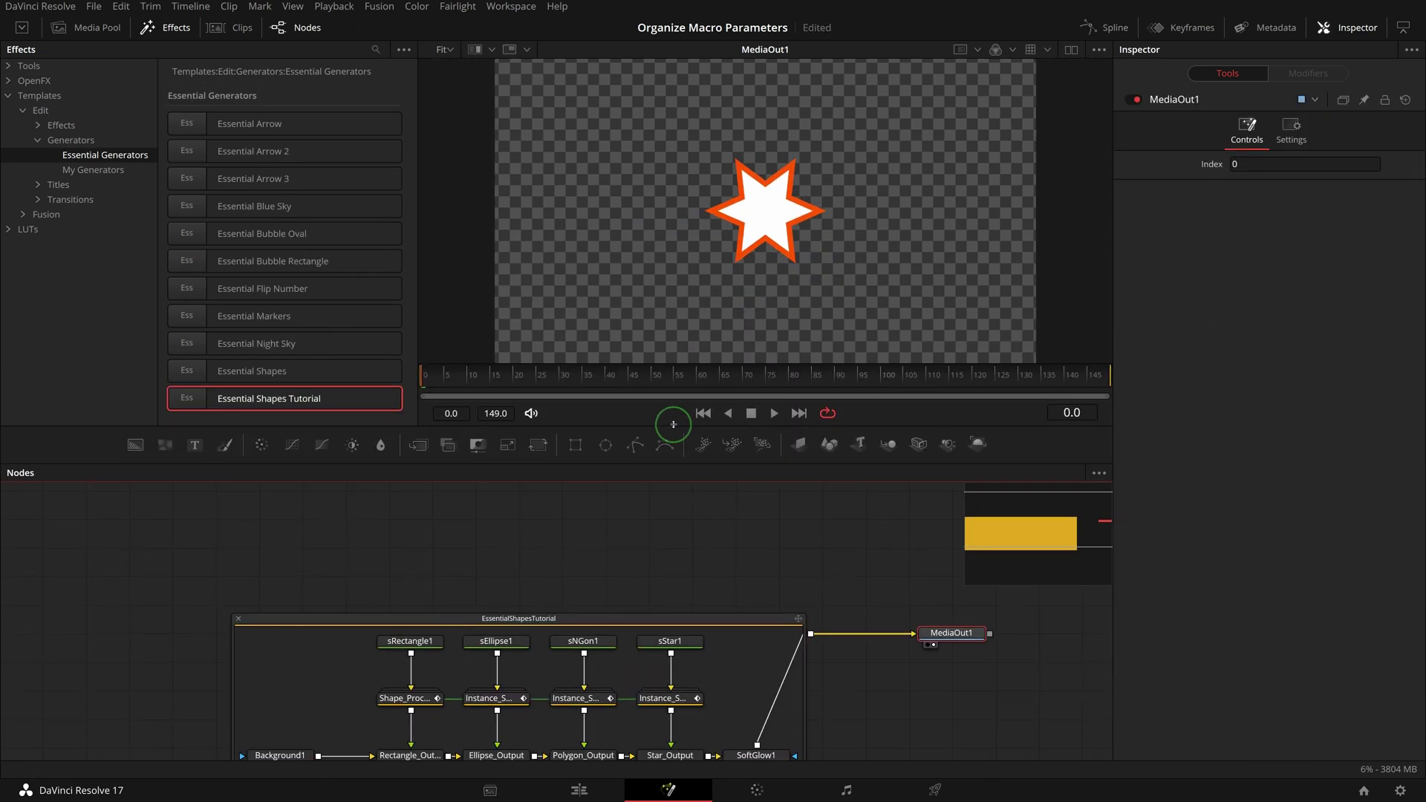
left_click_drag(717, 555, 724, 499)
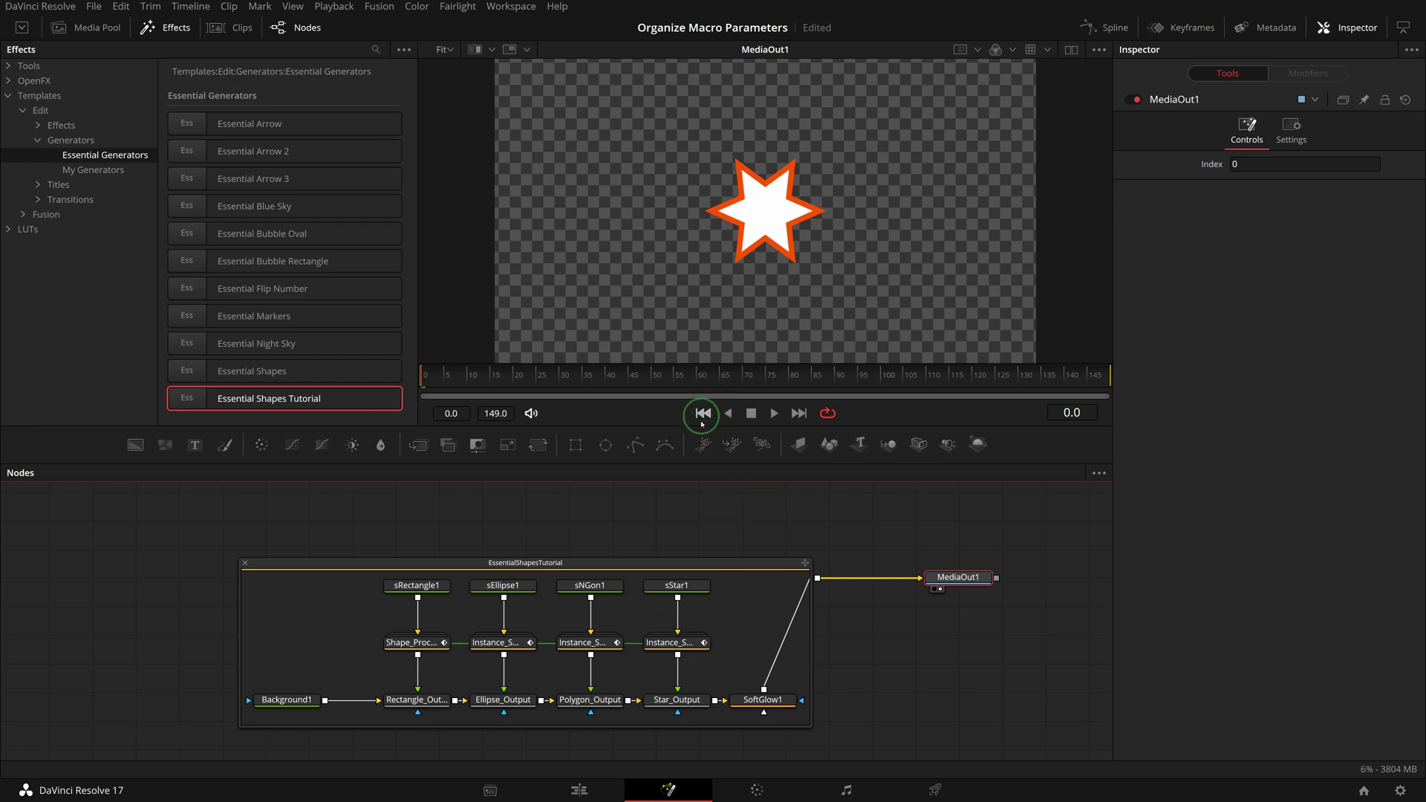
left_click_drag(699, 435, 700, 469)
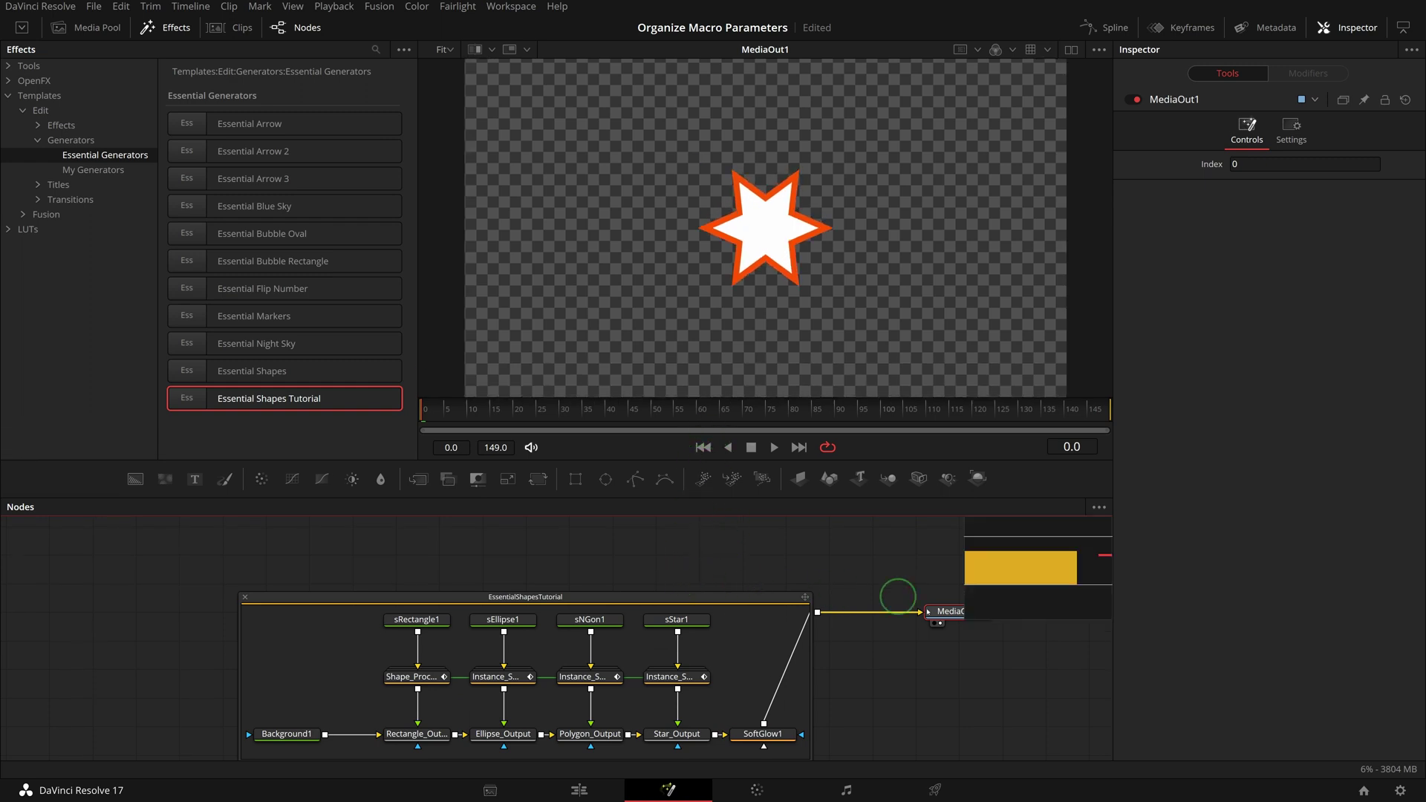
left_click_drag(918, 707, 913, 672)
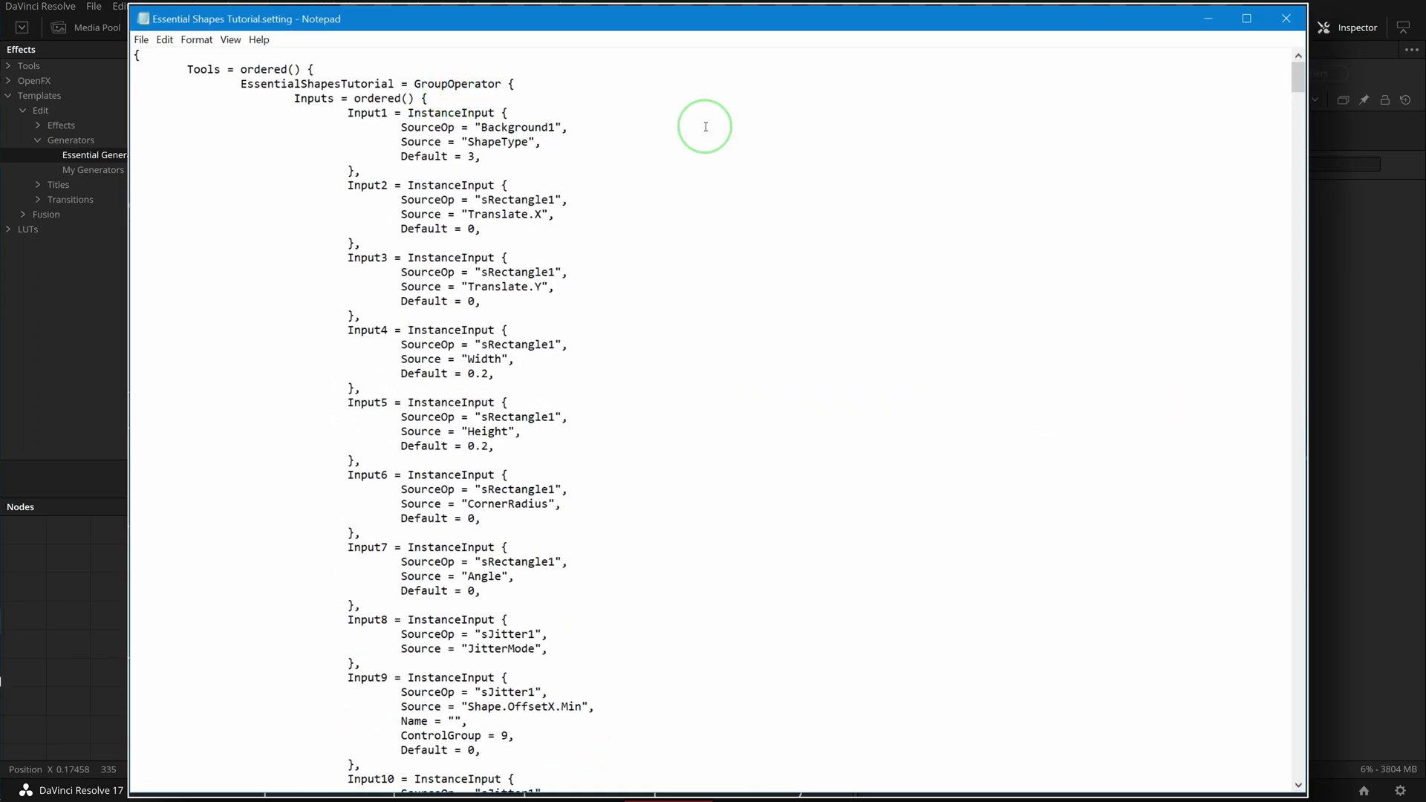
Change GroupOperator to MacroOperator, save the file, and add the template to the node graph again
type("Mac")
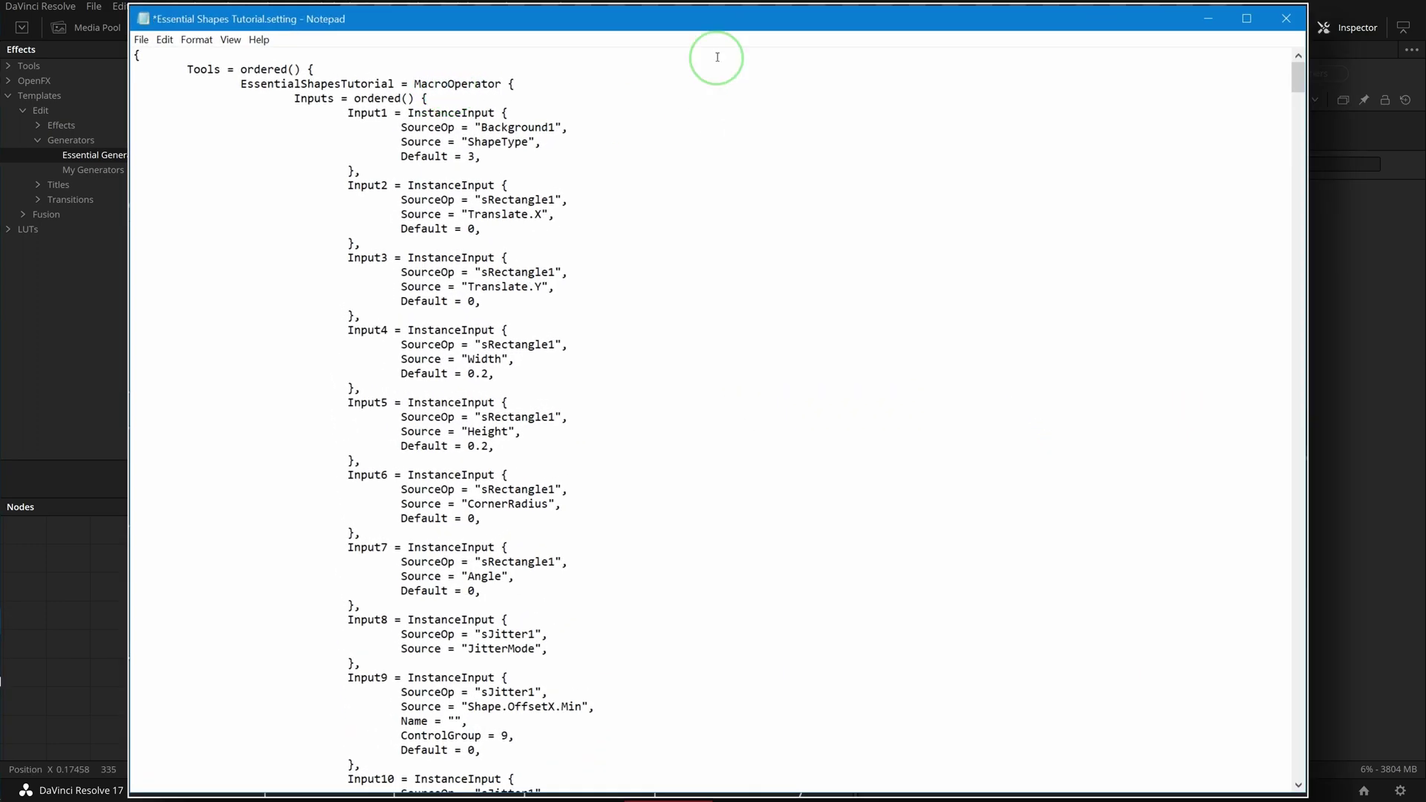
left_click(141, 40)
left_click(183, 112)
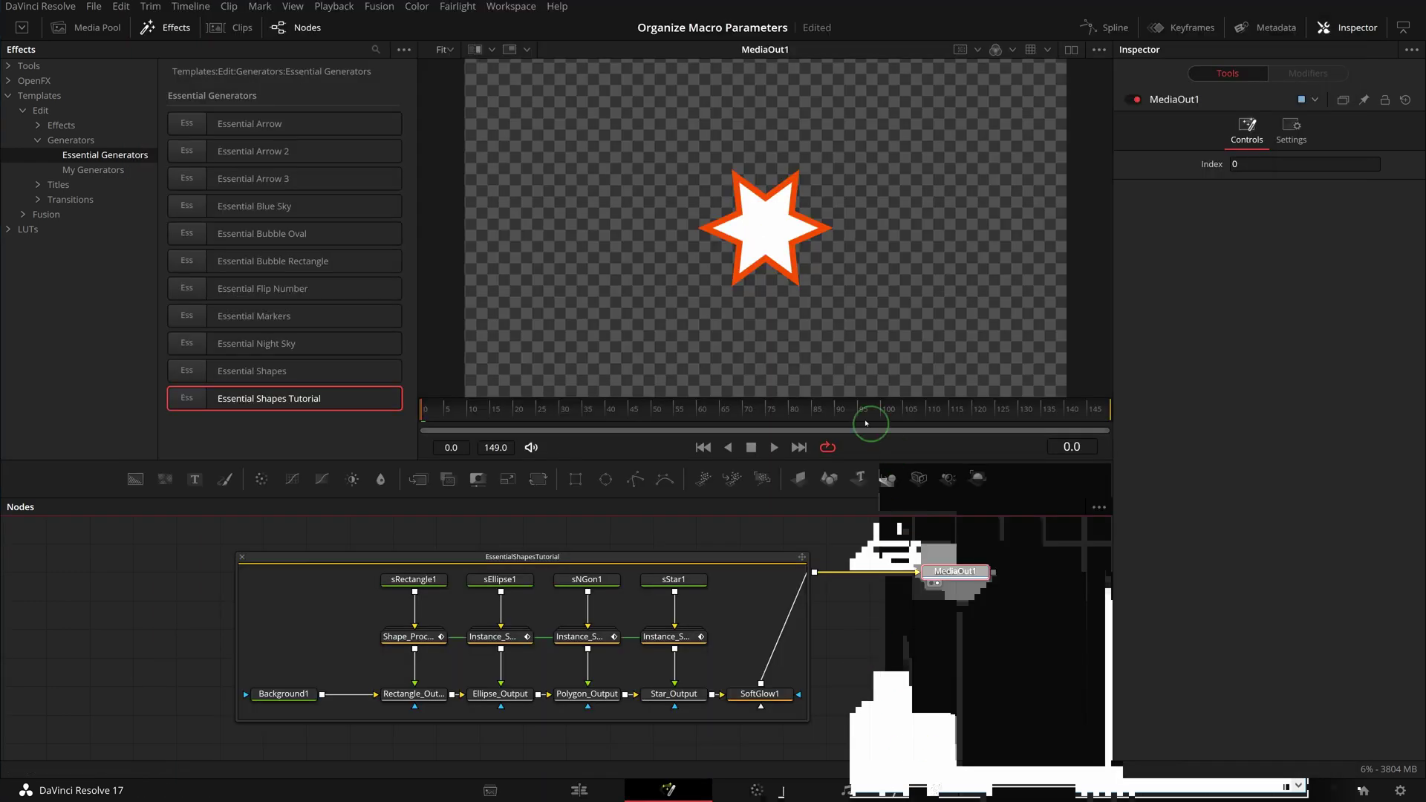
left_click_drag(238, 401, 151, 627)
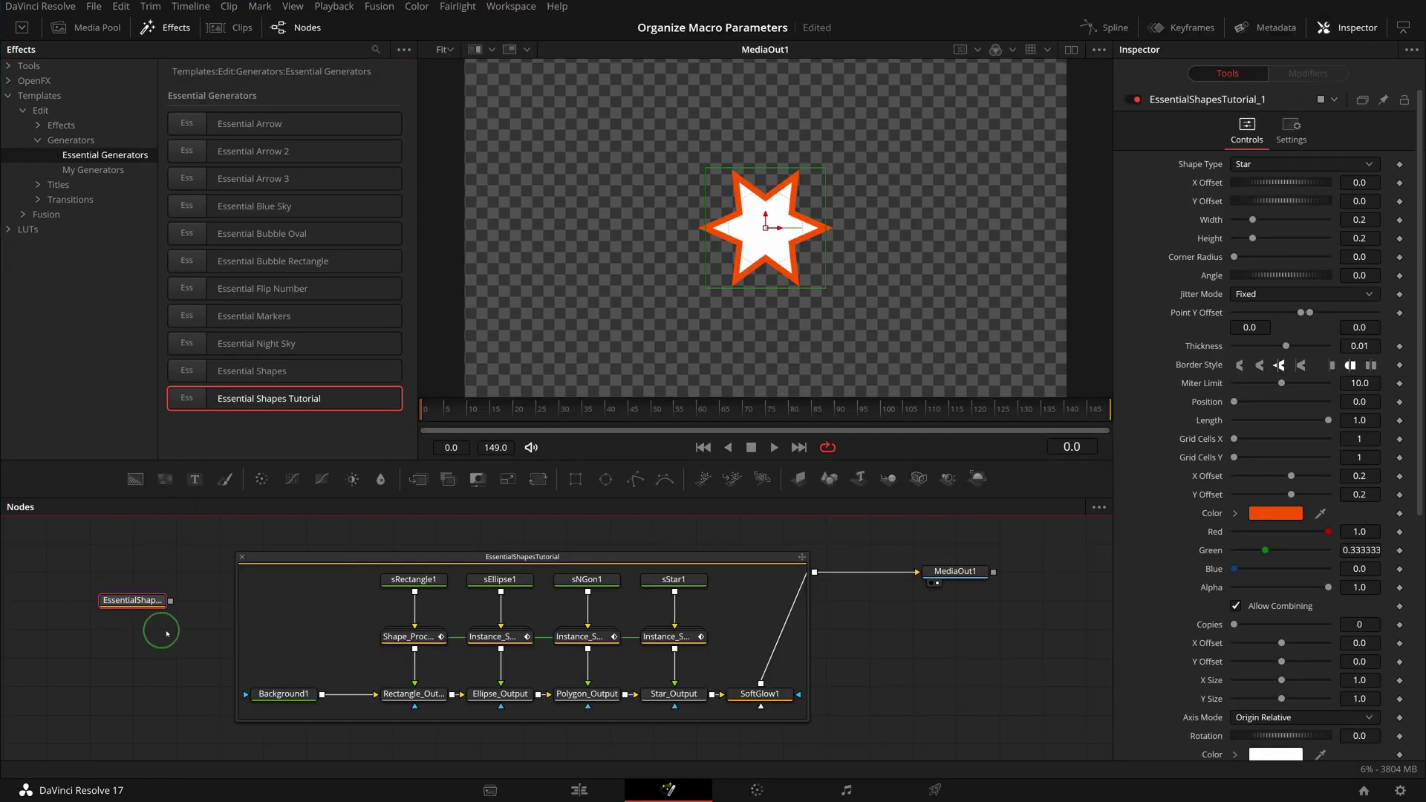
left_click(194, 592)
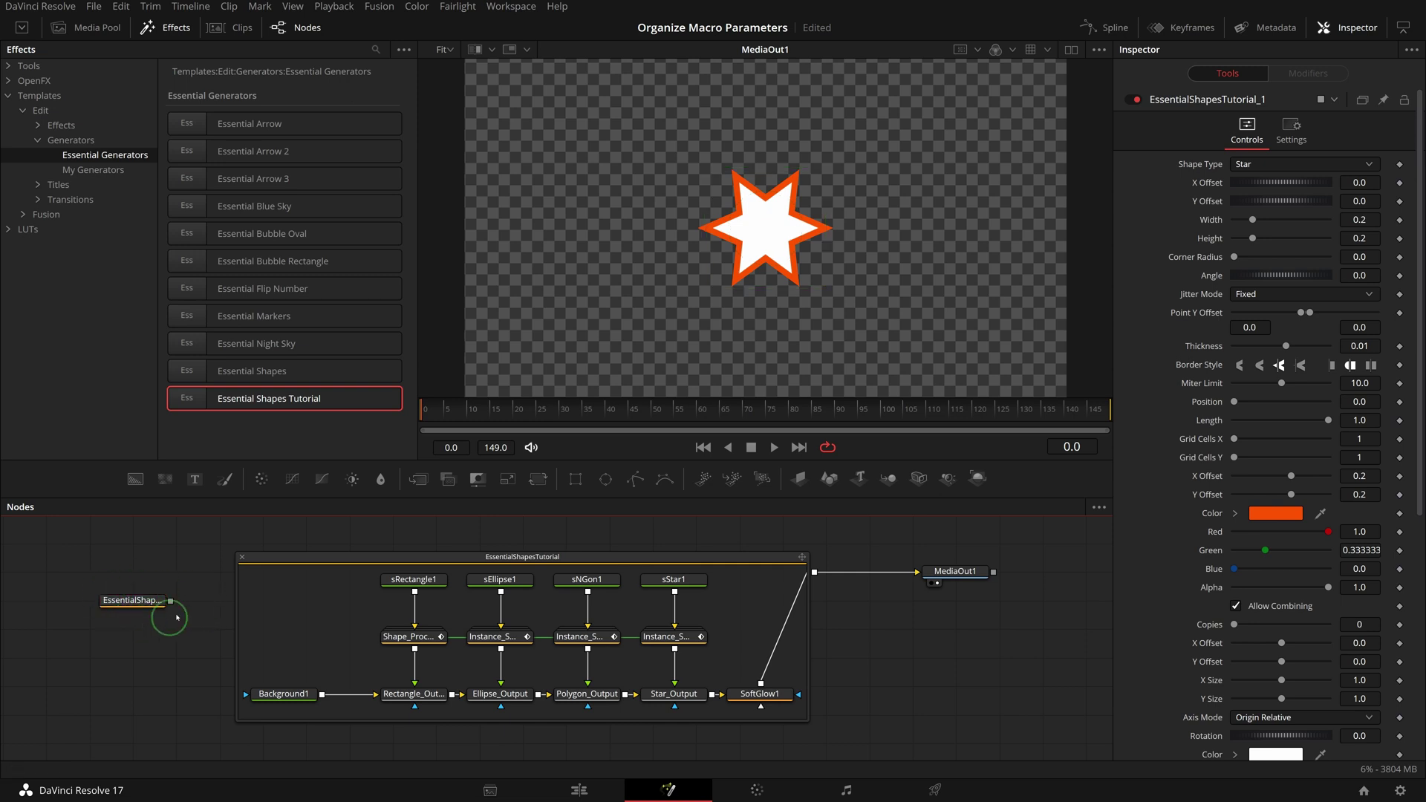
mouse_move(144, 604)
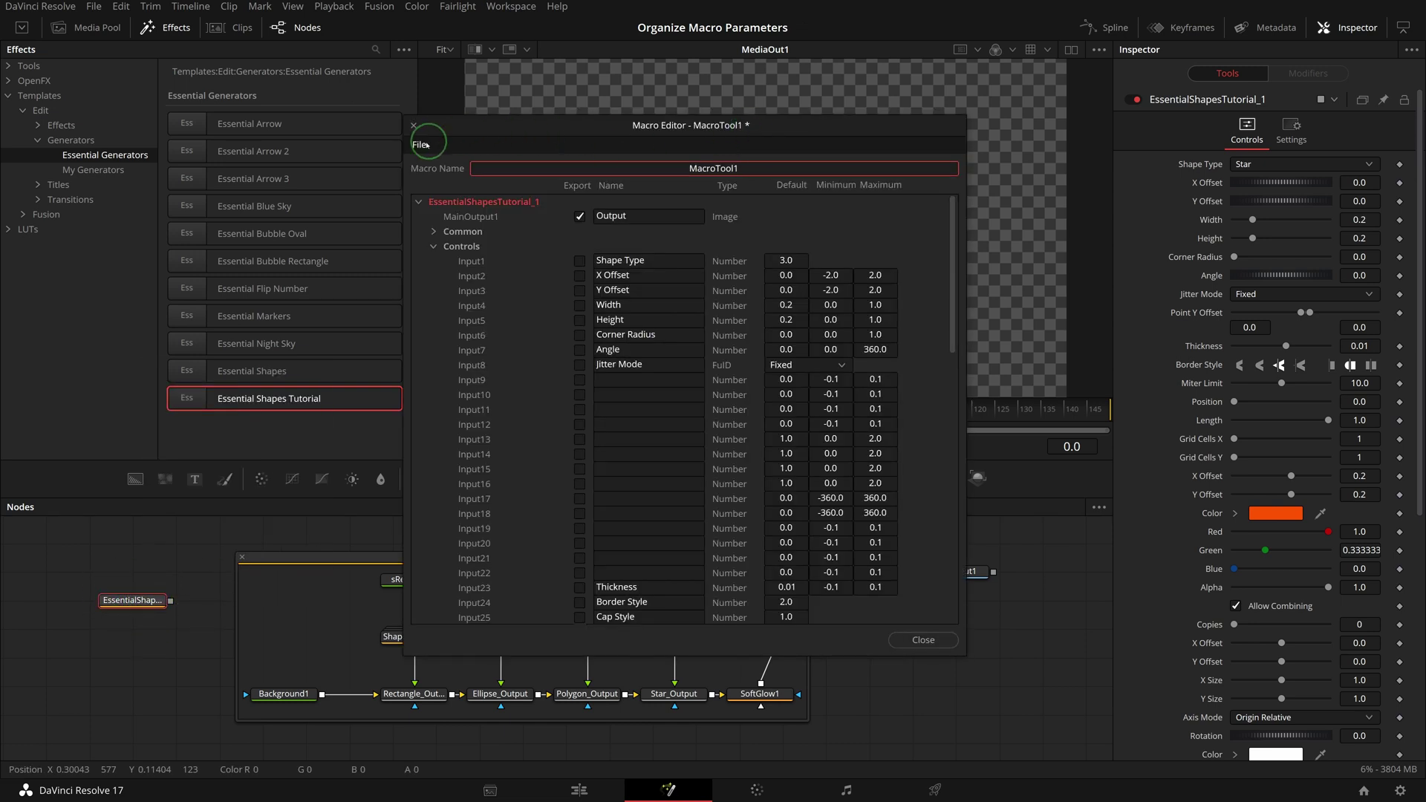
left_click(419, 145)
left_click(429, 204)
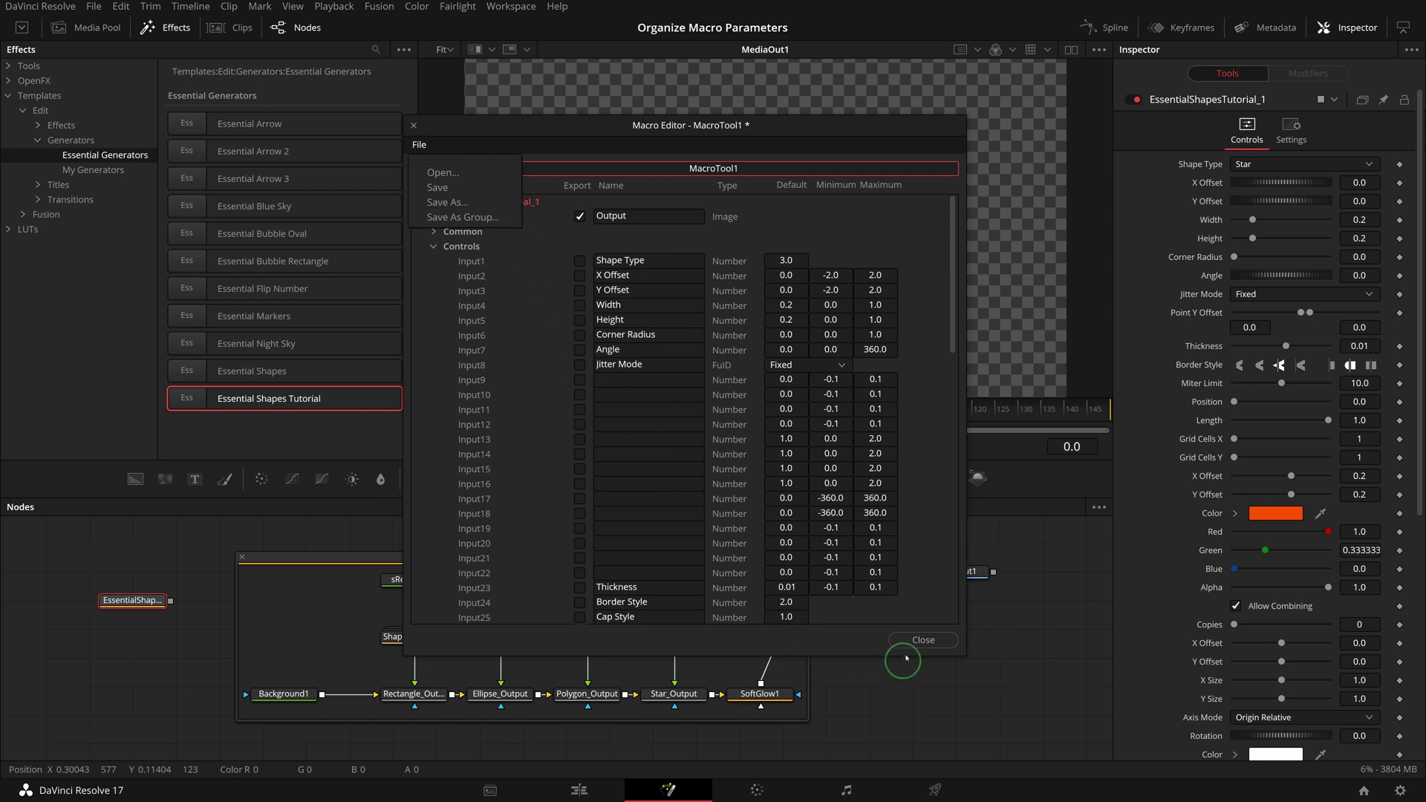
left_click(923, 639)
left_click(643, 392)
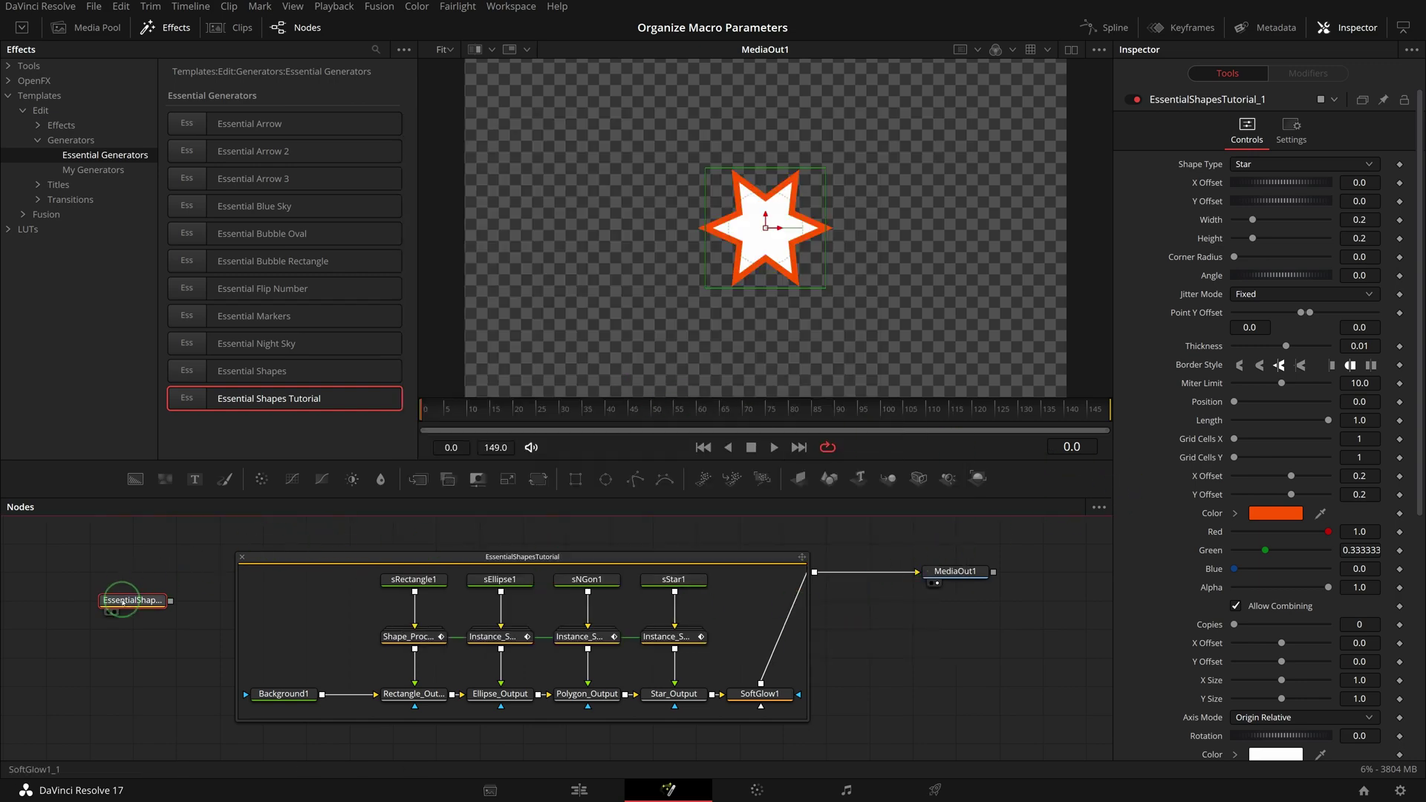
Change MacroOperator back to GroupOperator in the setting file and save it
key("Delete")
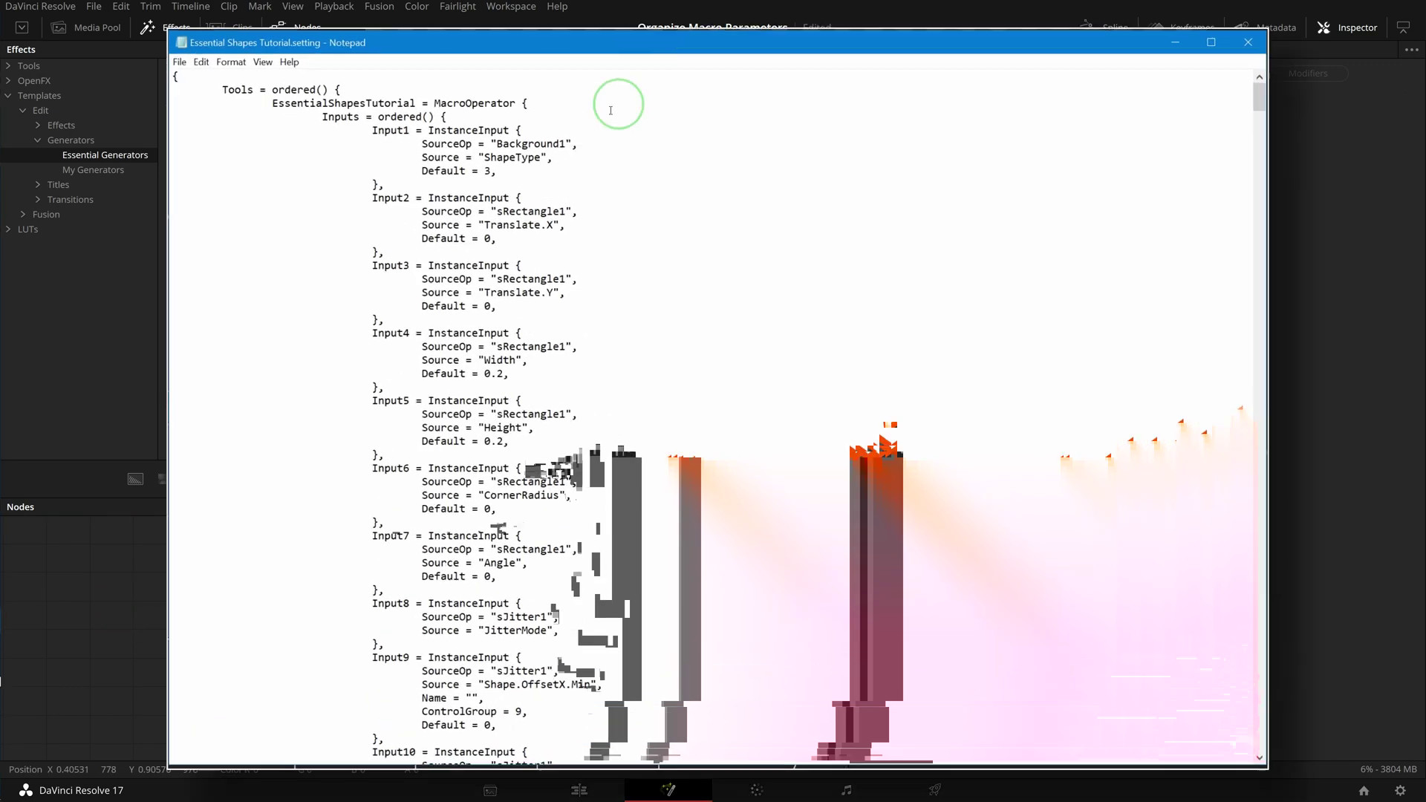
left_click(447, 83)
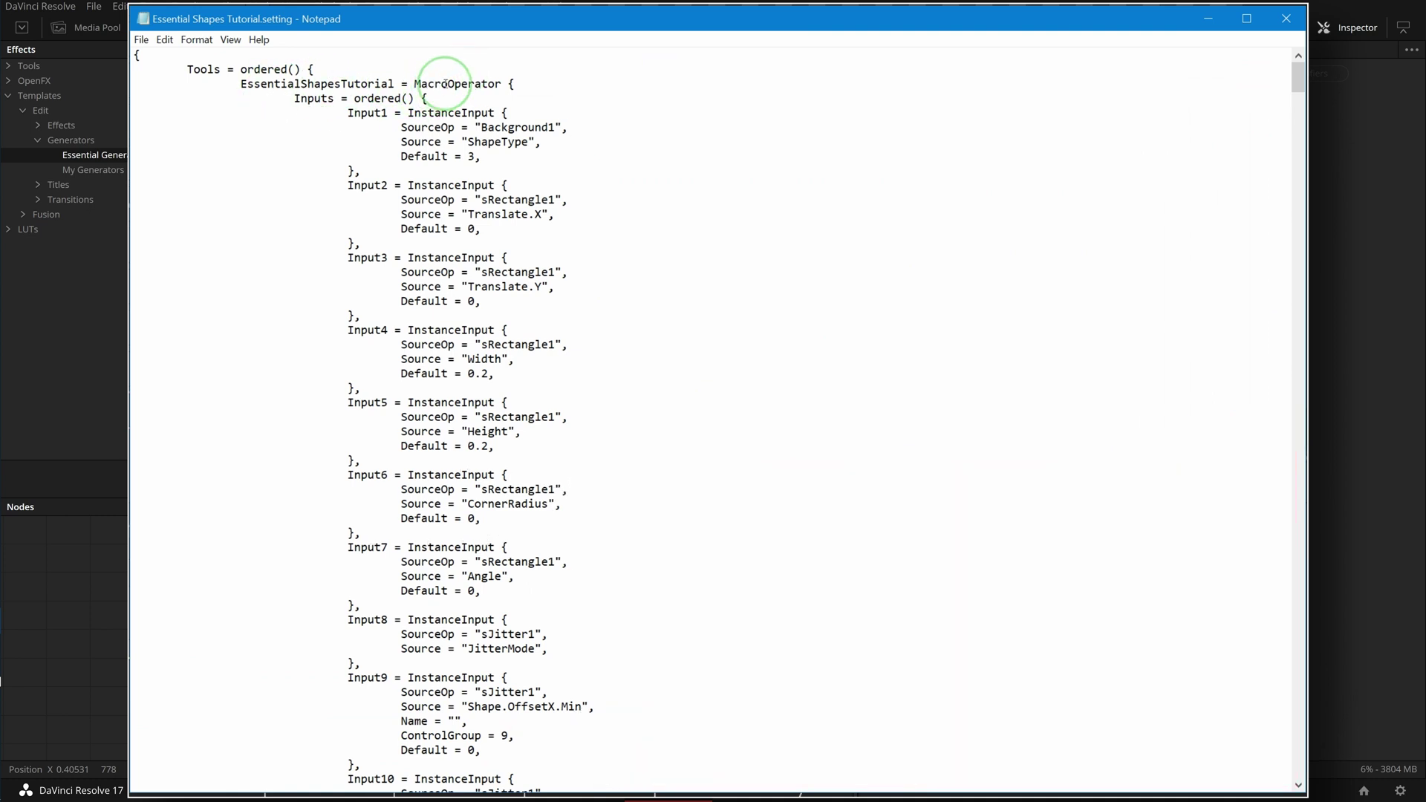
type("Group")
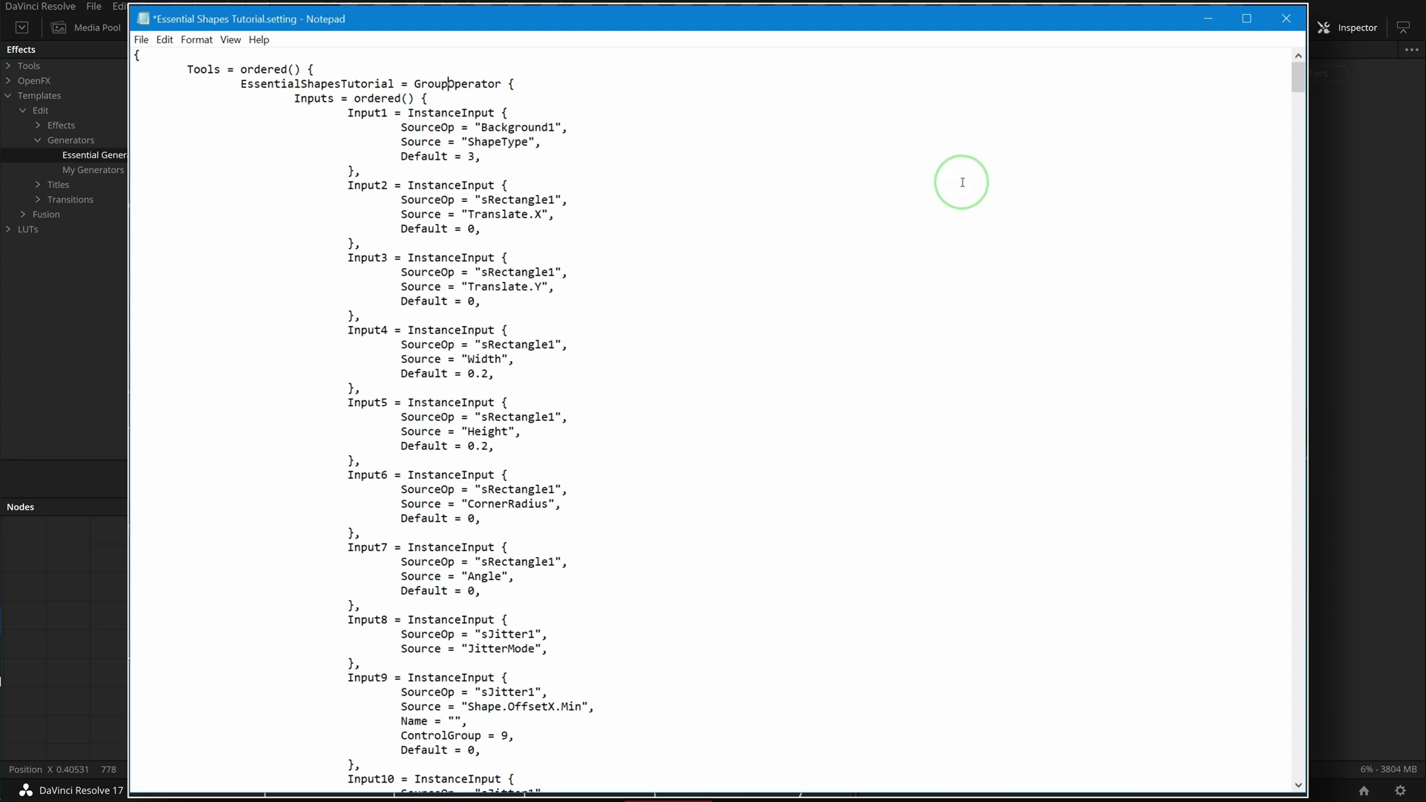
key("ctrl+s")
Highlight the Inputs section and scroll through its input definitions
left_click_drag(294, 102, 338, 98)
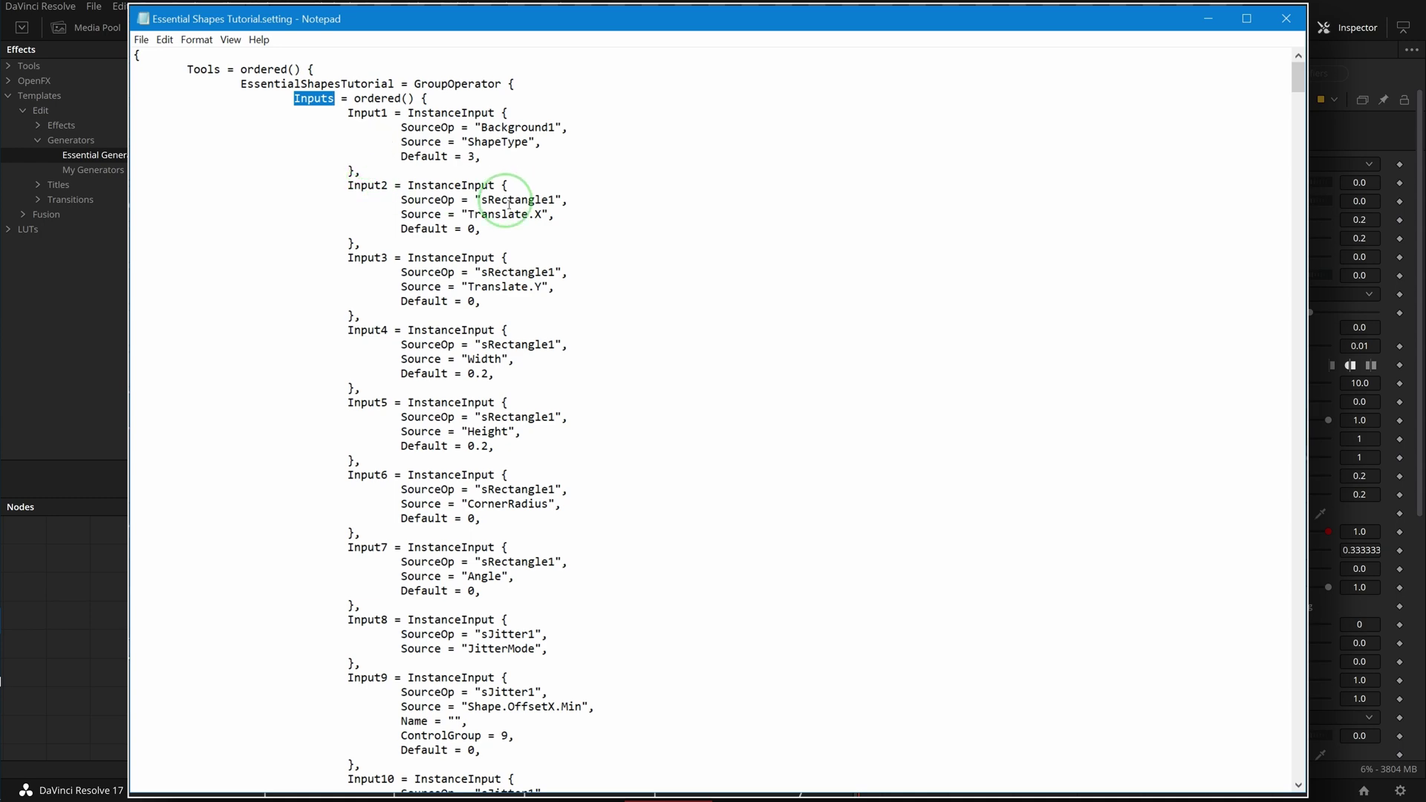
scroll(587, 255, "down", 11)
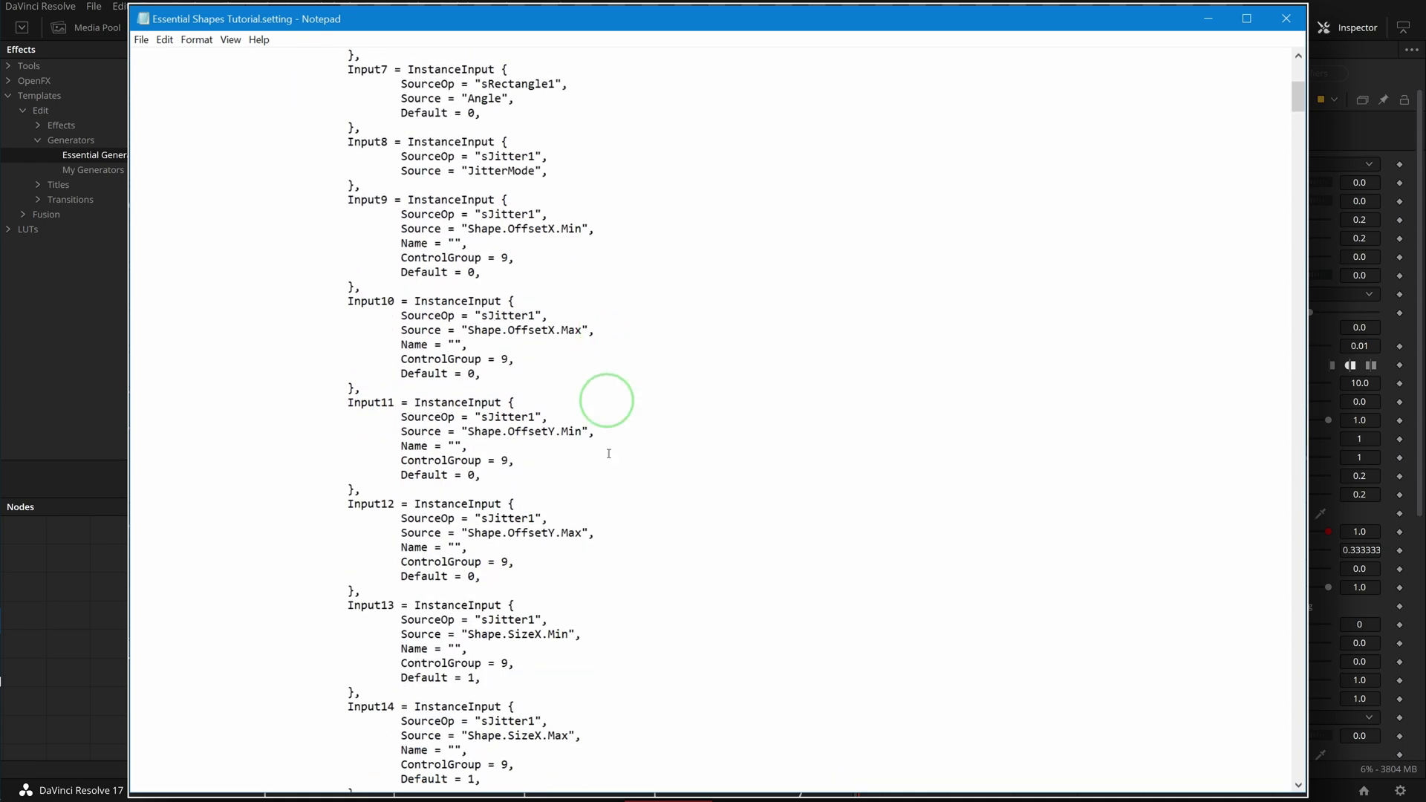
scroll(646, 516, "down", 4)
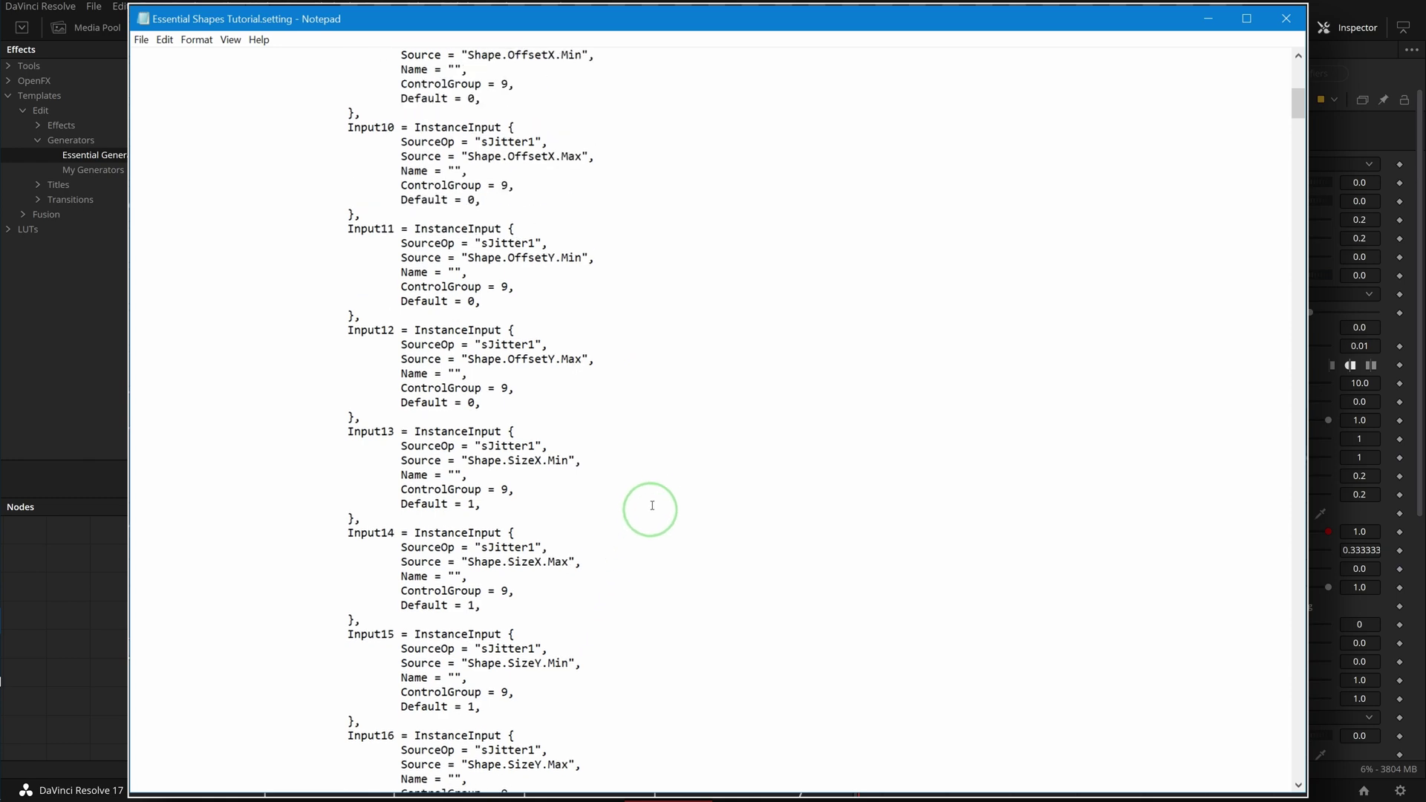
scroll(649, 512, "down", 9)
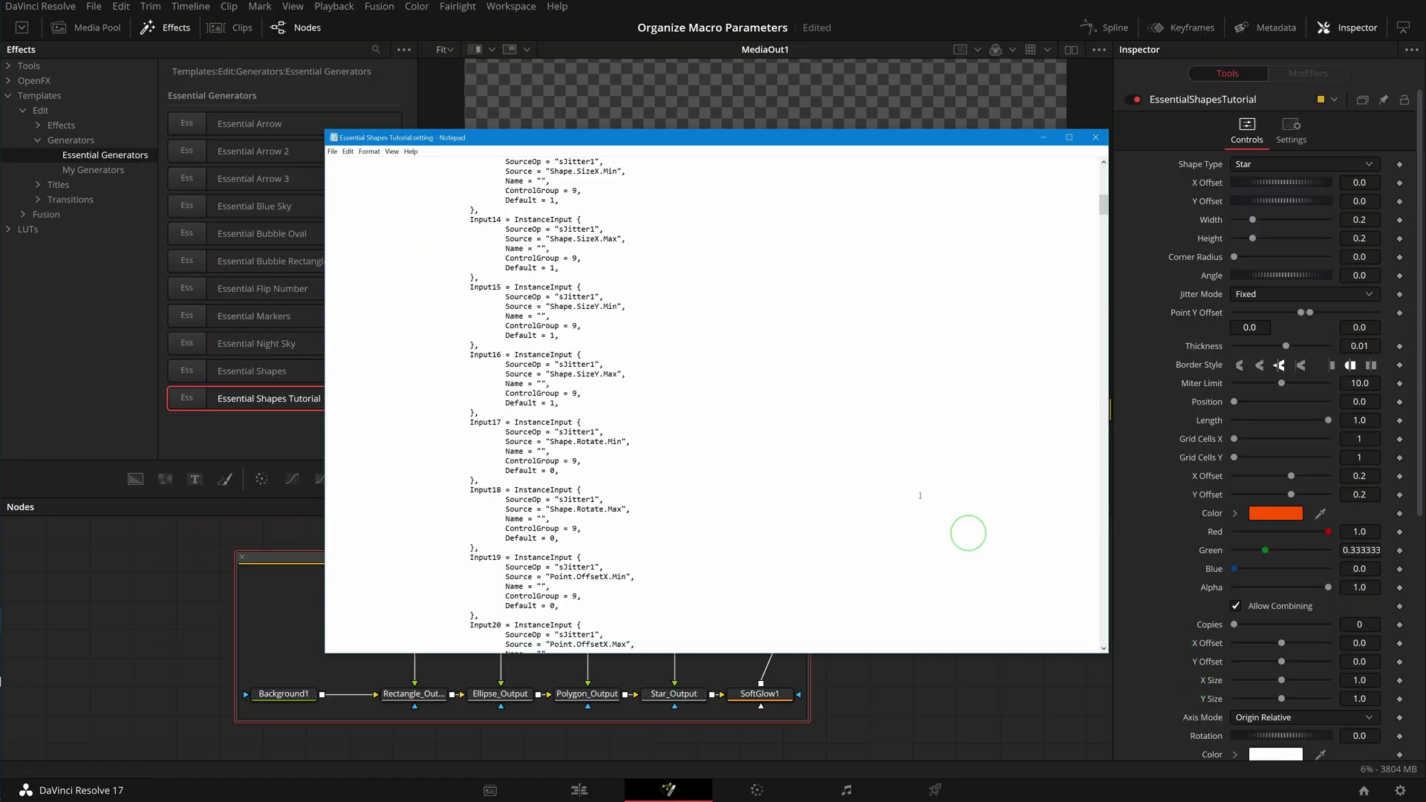
scroll(570, 505, "down", 1)
scroll(569, 506, "down", 11)
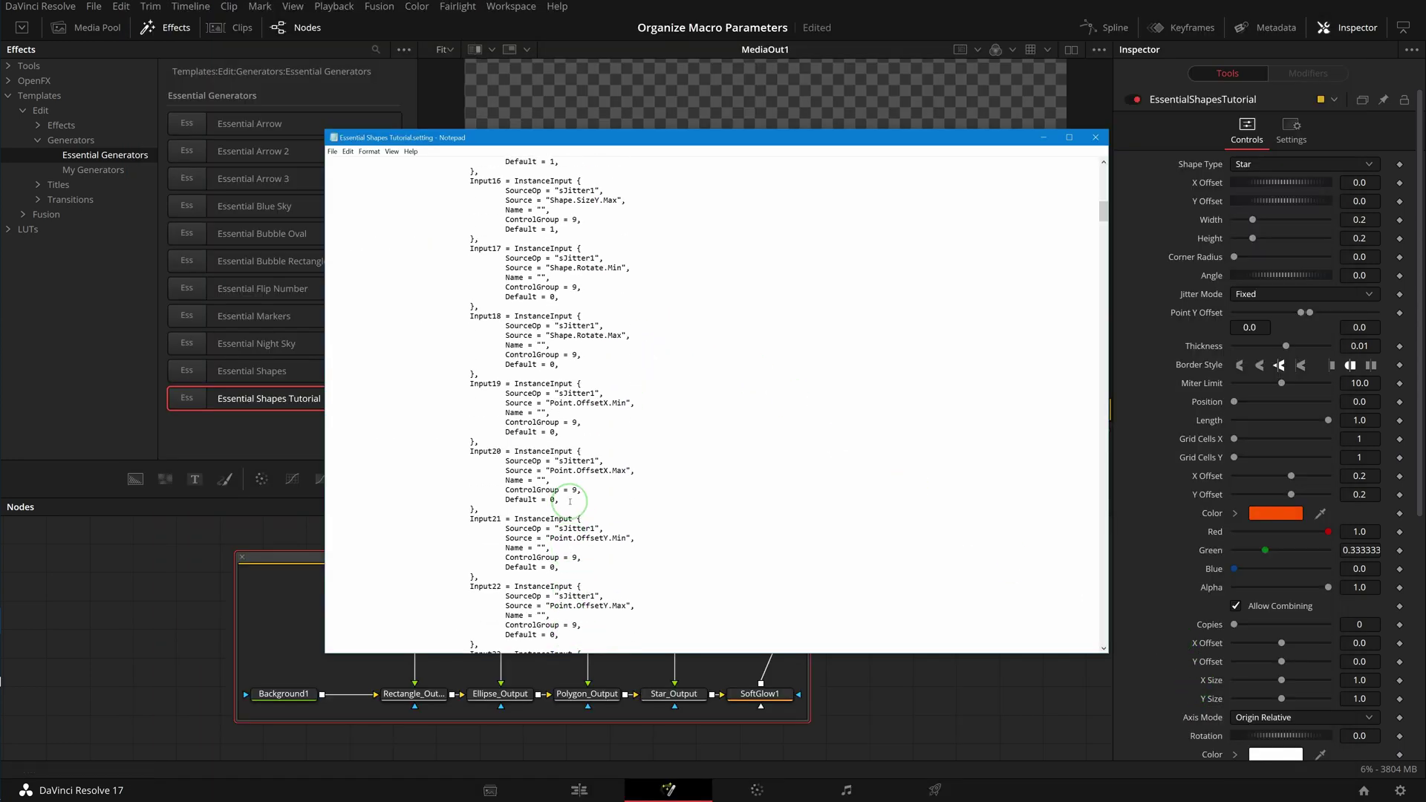
scroll(573, 479, "down", 6)
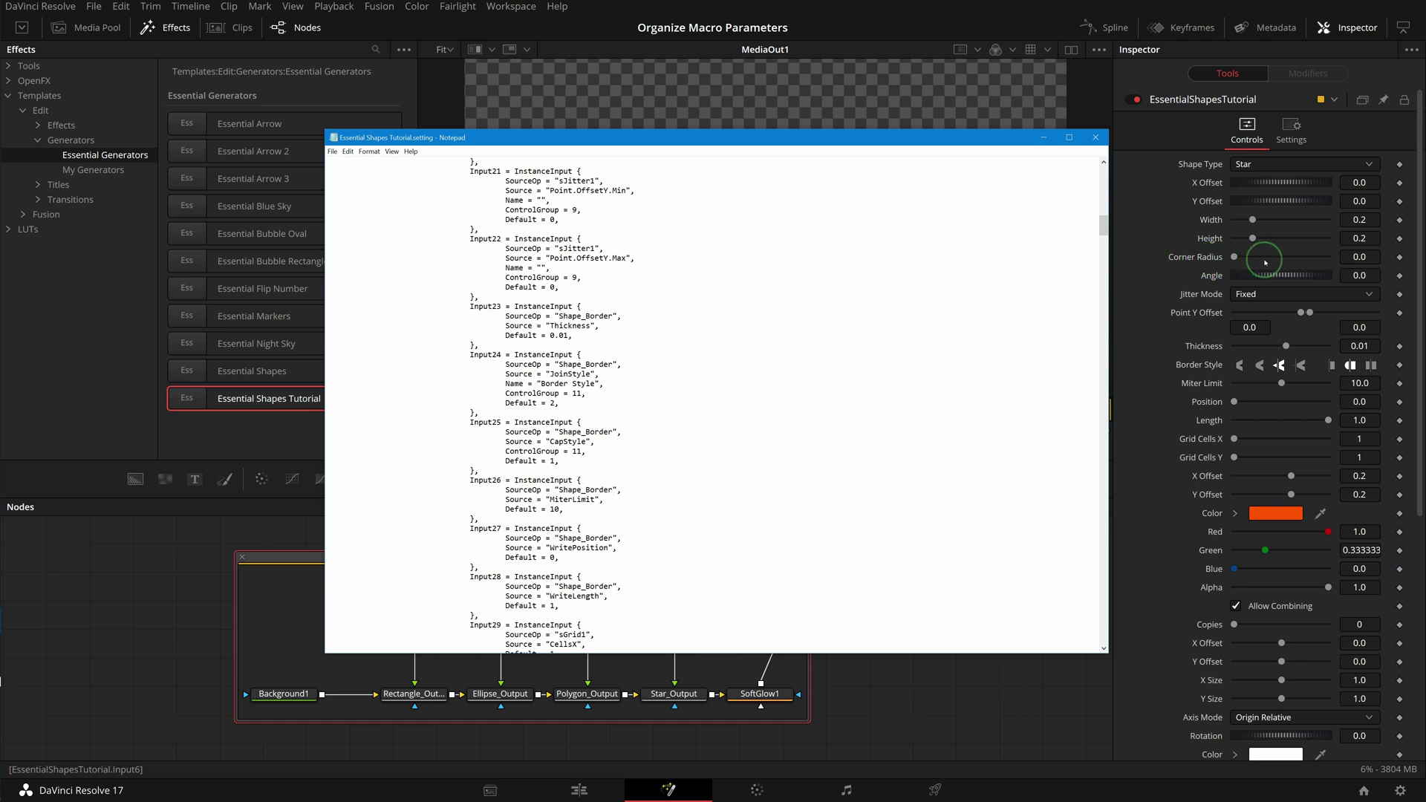
scroll(1306, 587, "down", 5)
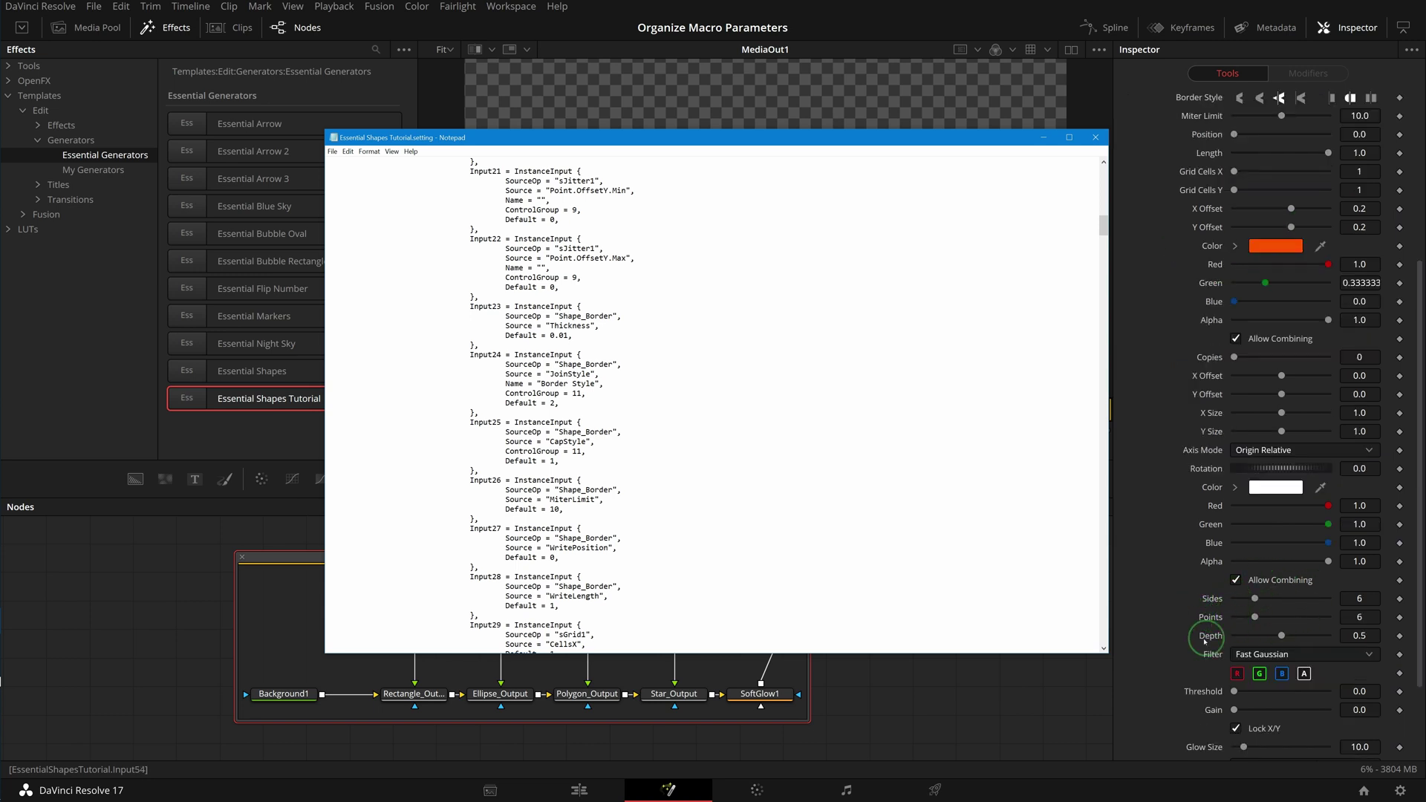
scroll(1257, 639, "up", 5)
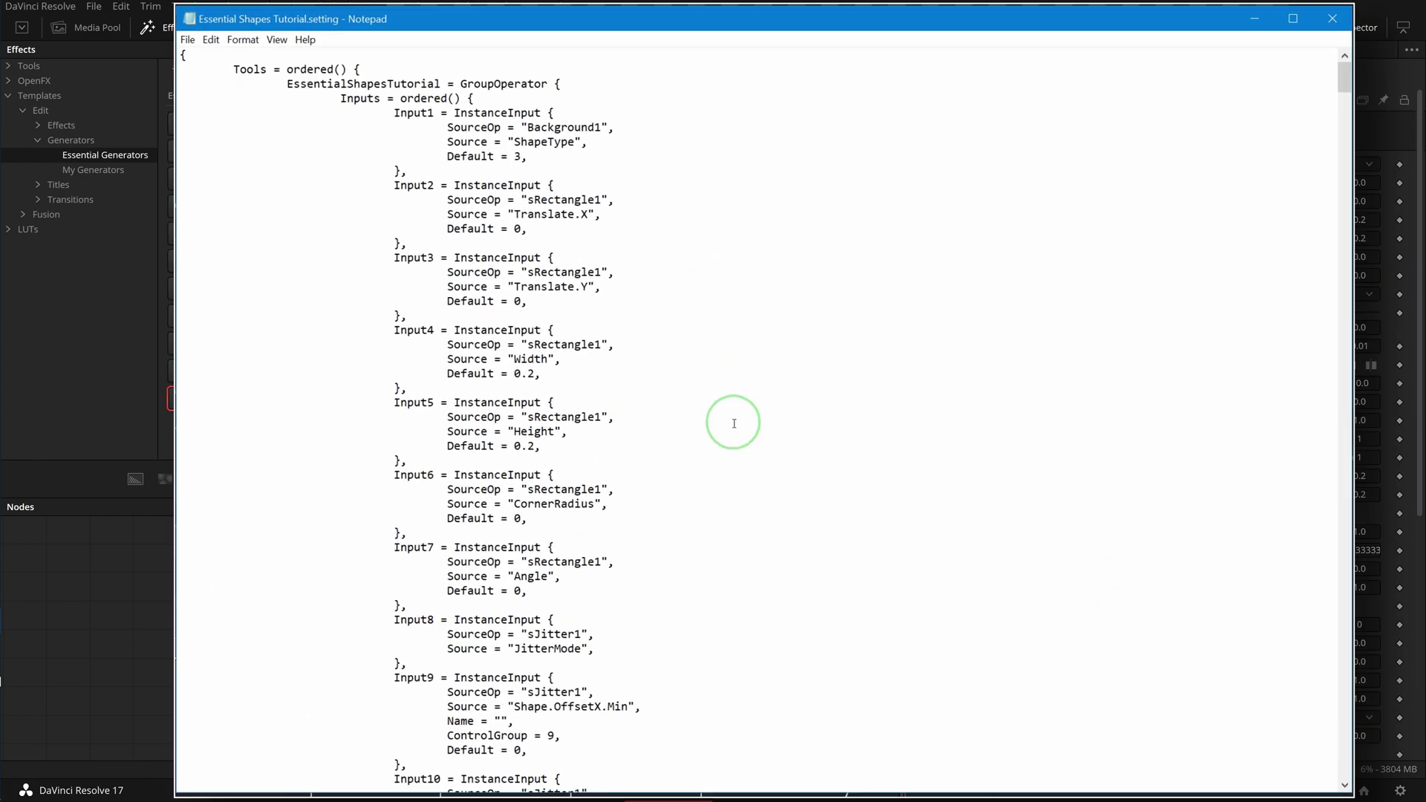
Cut the Input6 CornerRadius block, paste it before Input2, and save the file
scroll(732, 416, "down", 3)
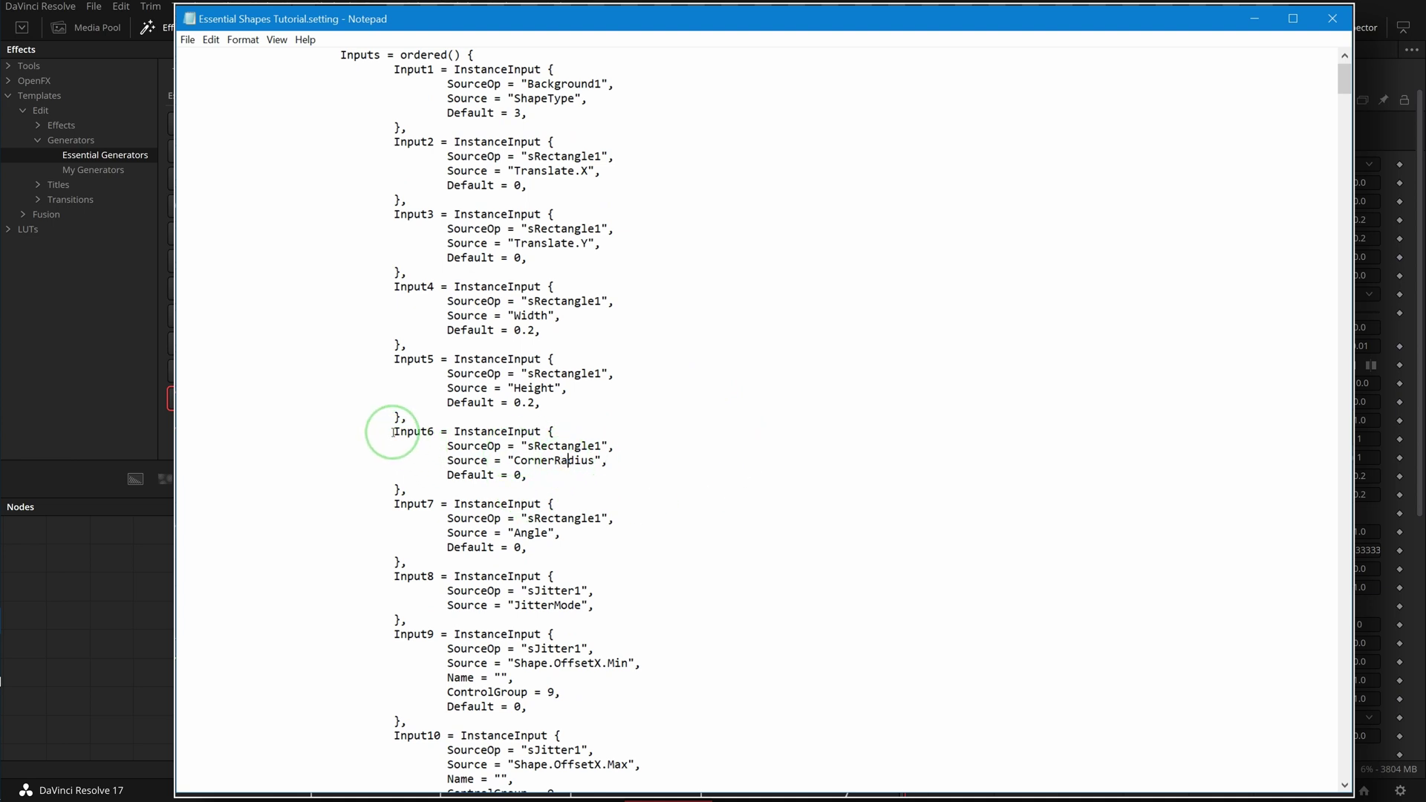
left_click(430, 432)
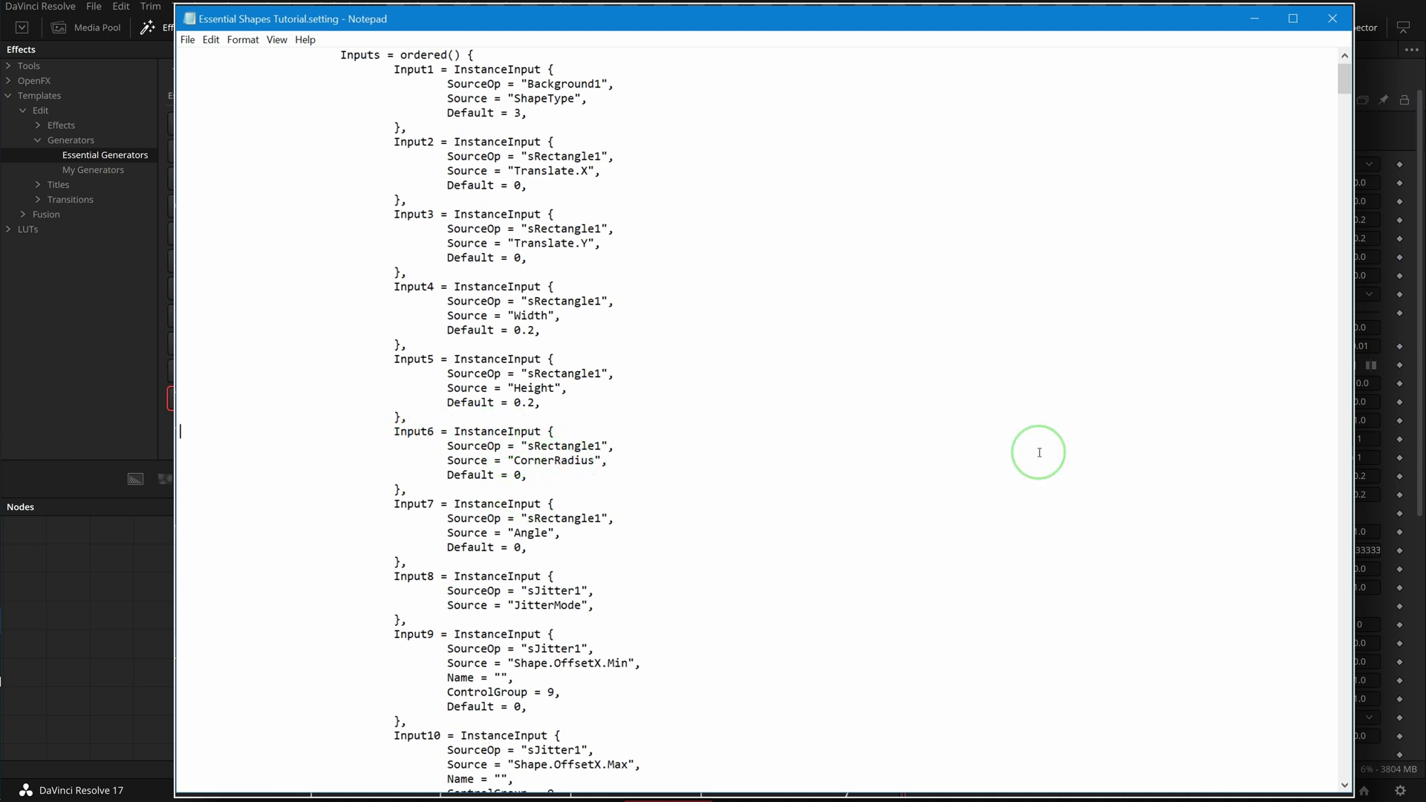
key("shift+Down")
key("shift+Down")
key("shift+Down")
key("shift+Down")
key("shift+Down")
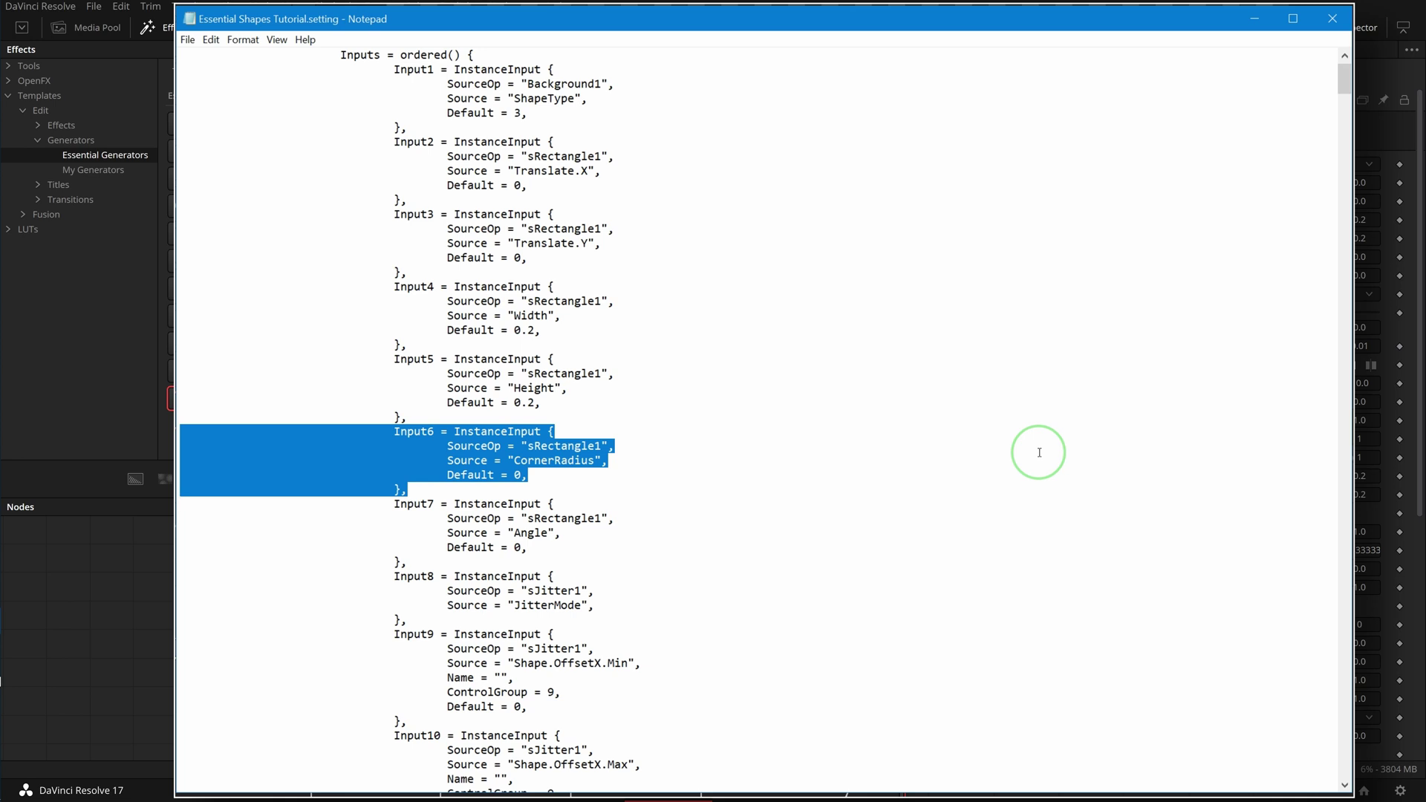
key("ctrl+x")
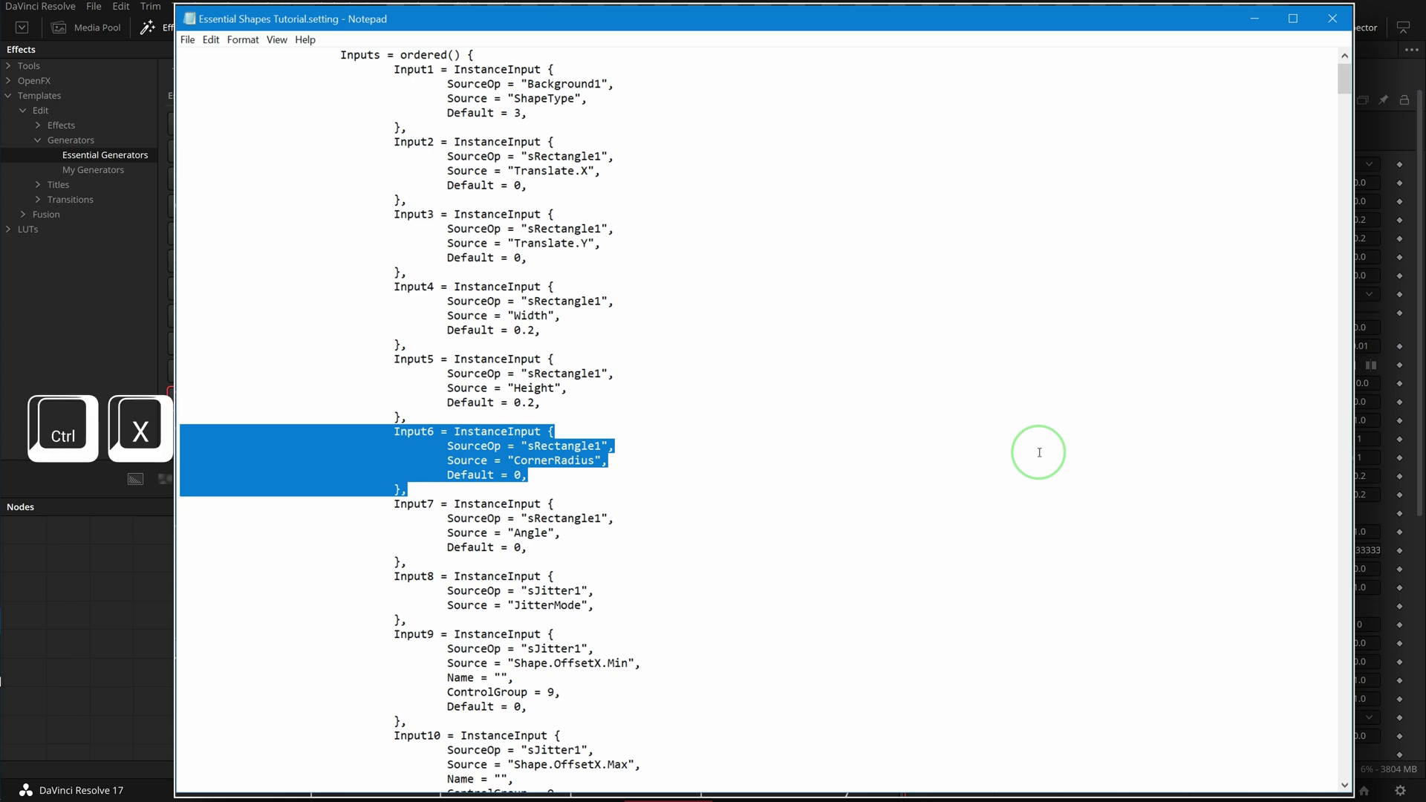
scroll(816, 413, "up", 1)
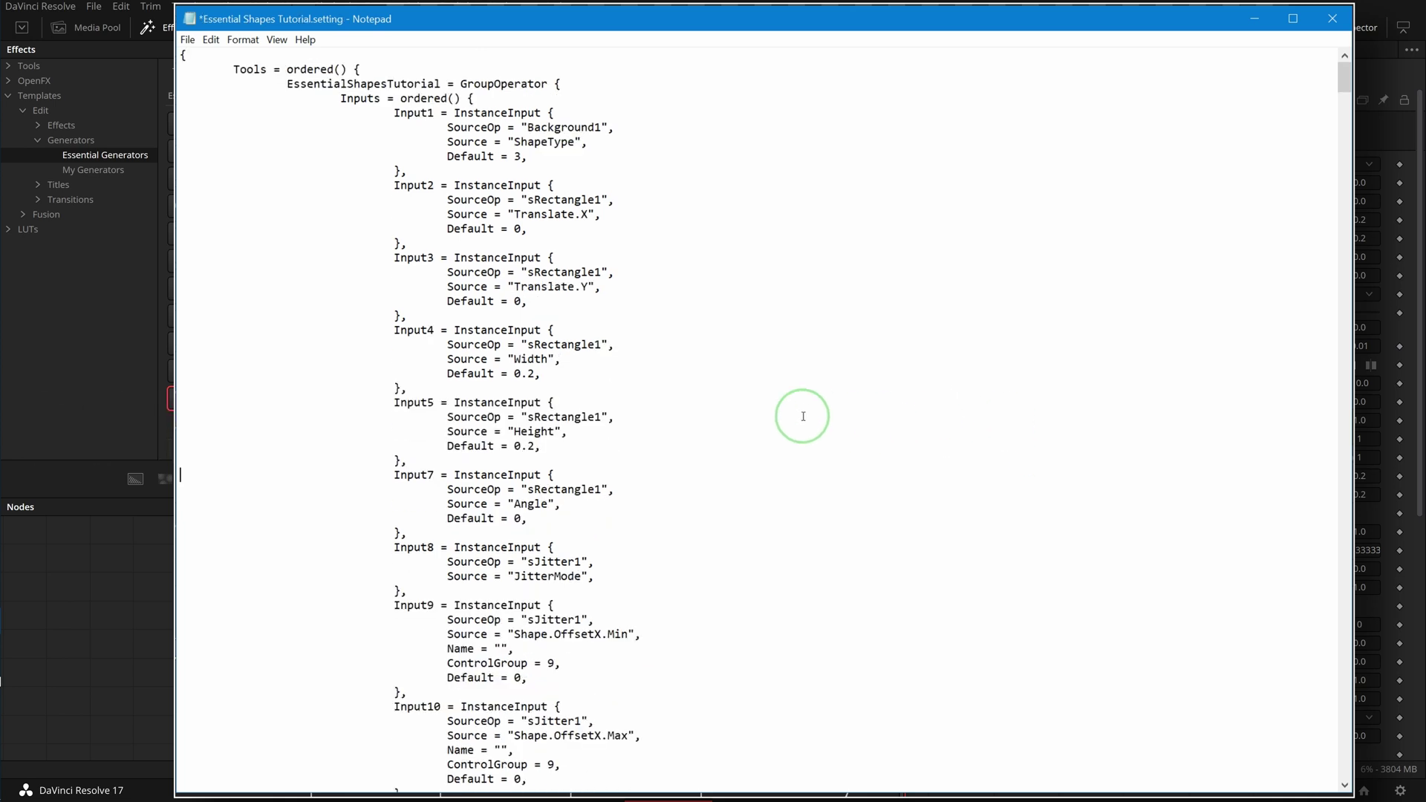
left_click(433, 185)
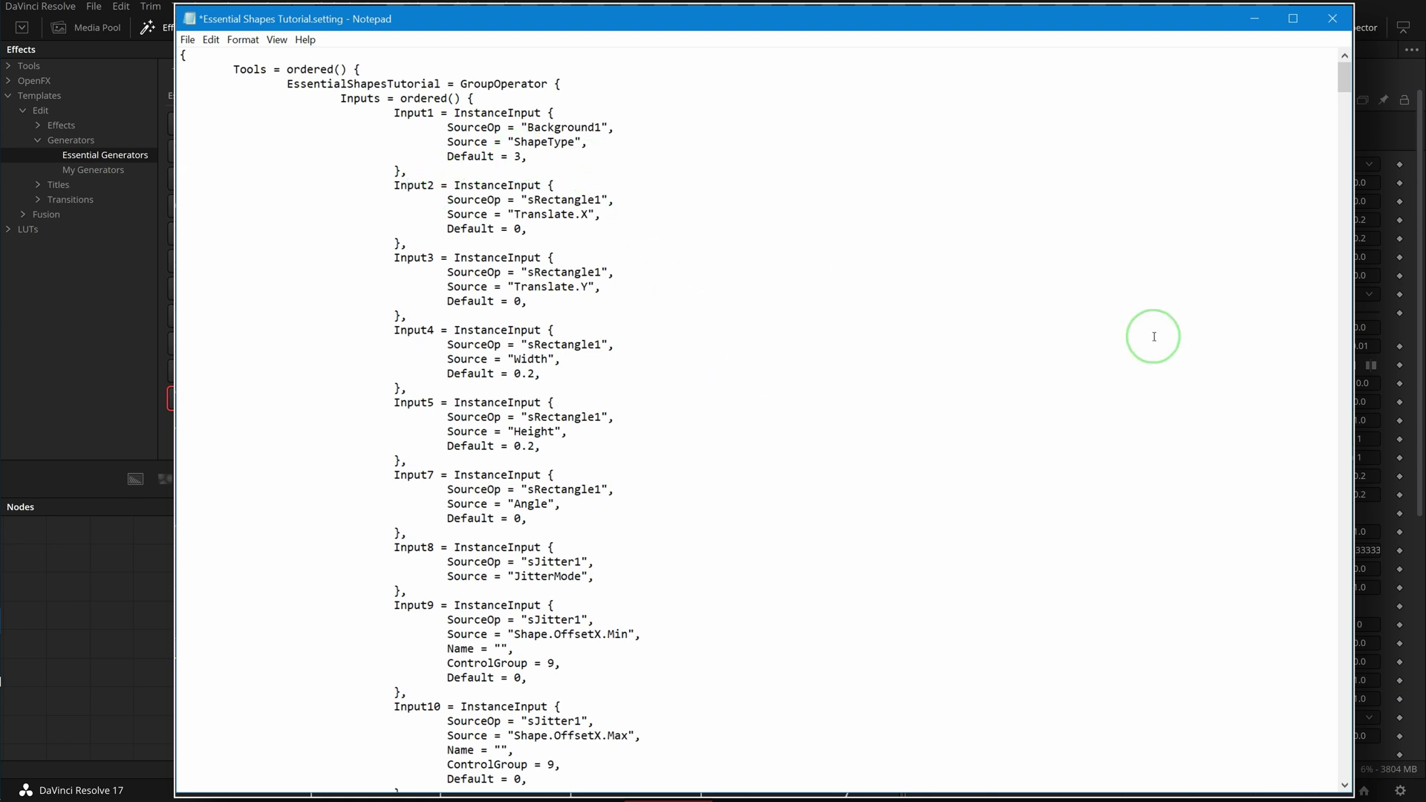
key("ctrl+v")
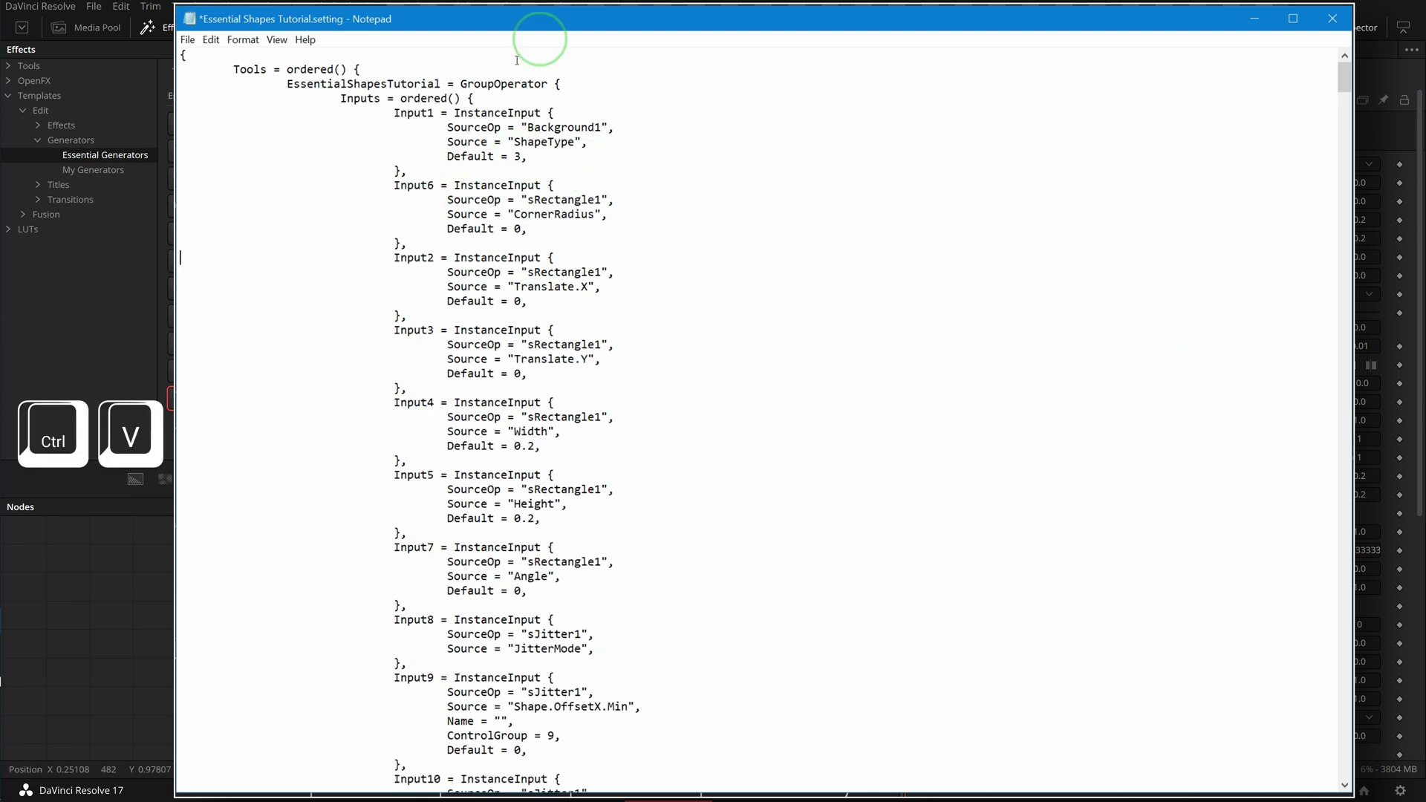
left_click_drag(408, 243, 369, 220)
key("ctrl+v")
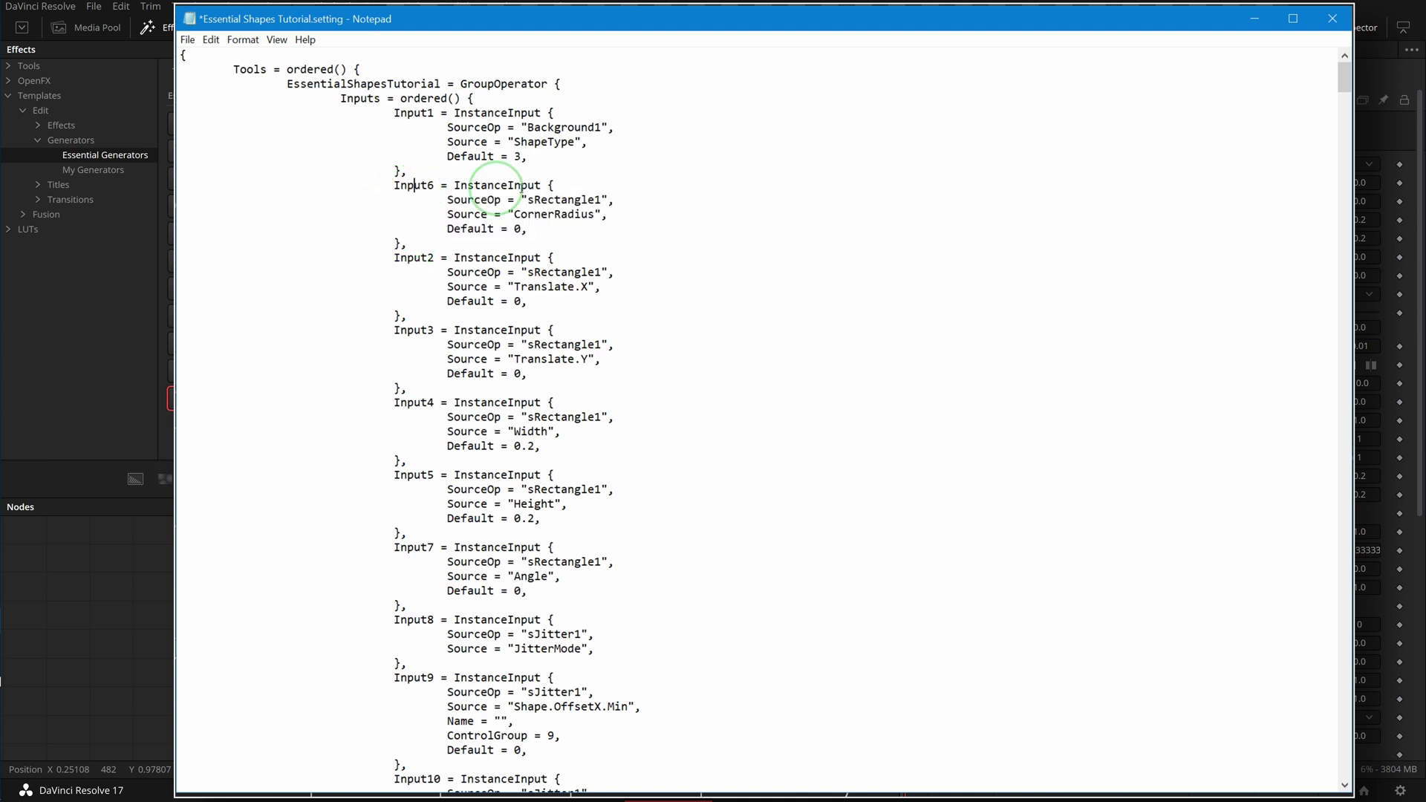
key("ctrl+s")
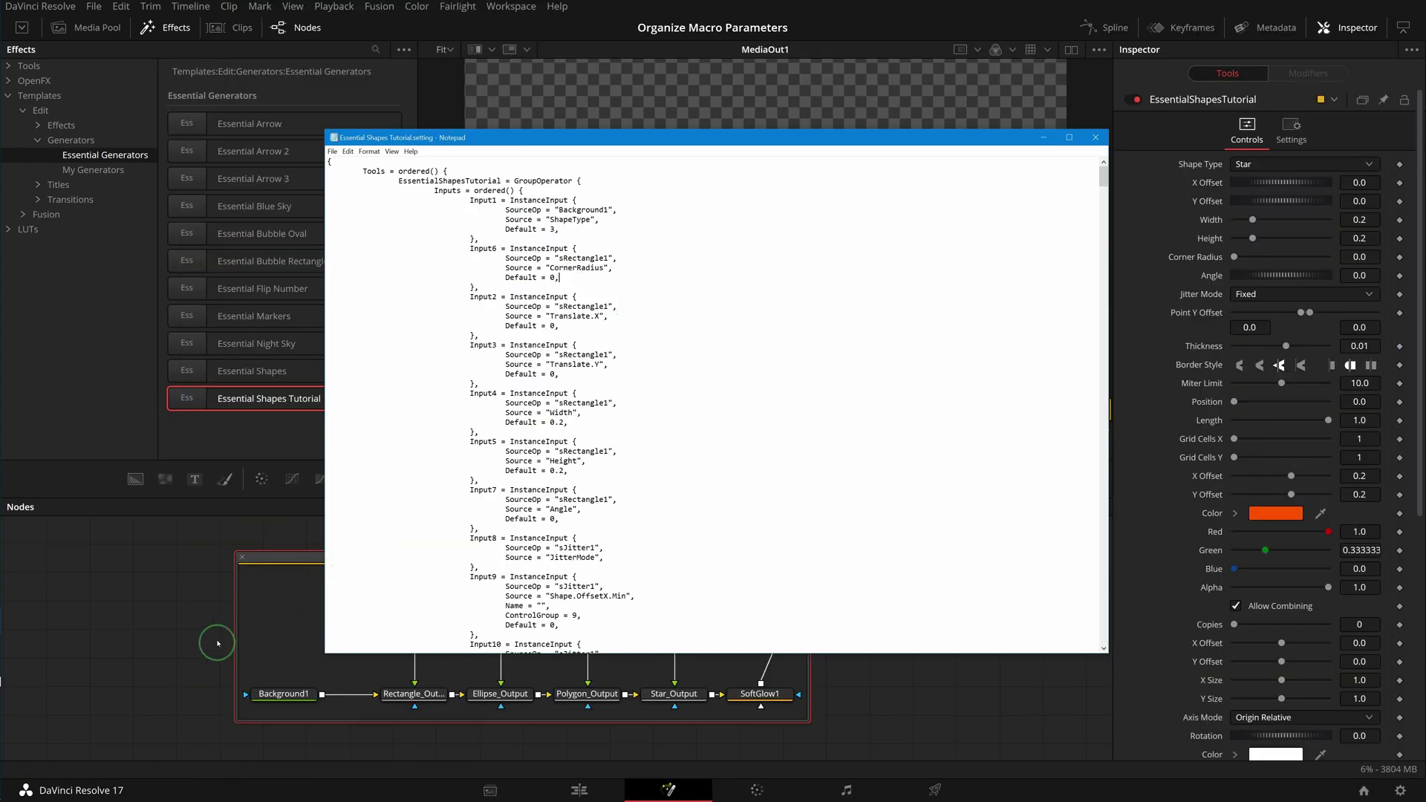
Add a new Essential Shapes Tutorial node to the graph, then highlight Input6 in Notepad
left_click(218, 643)
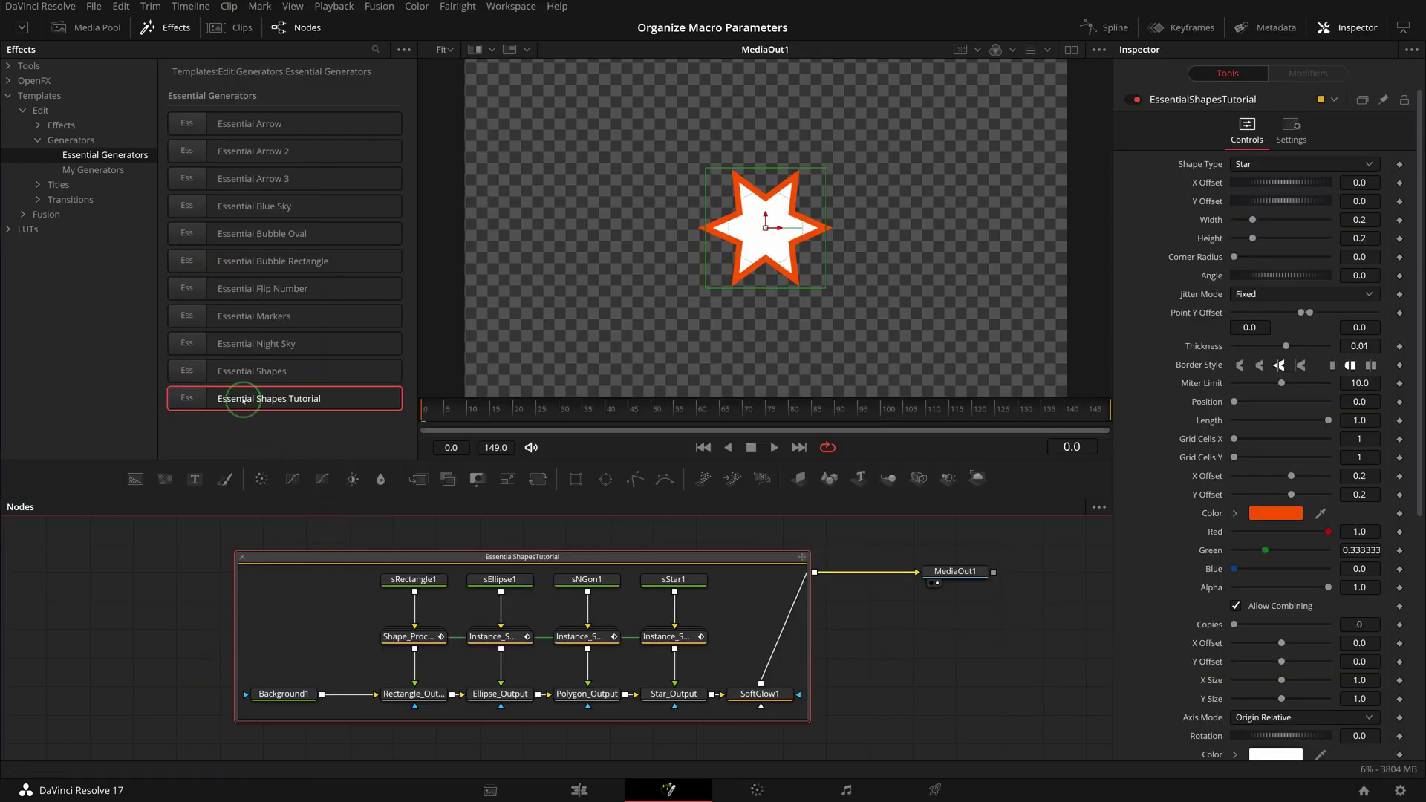
left_click_drag(251, 397, 97, 607)
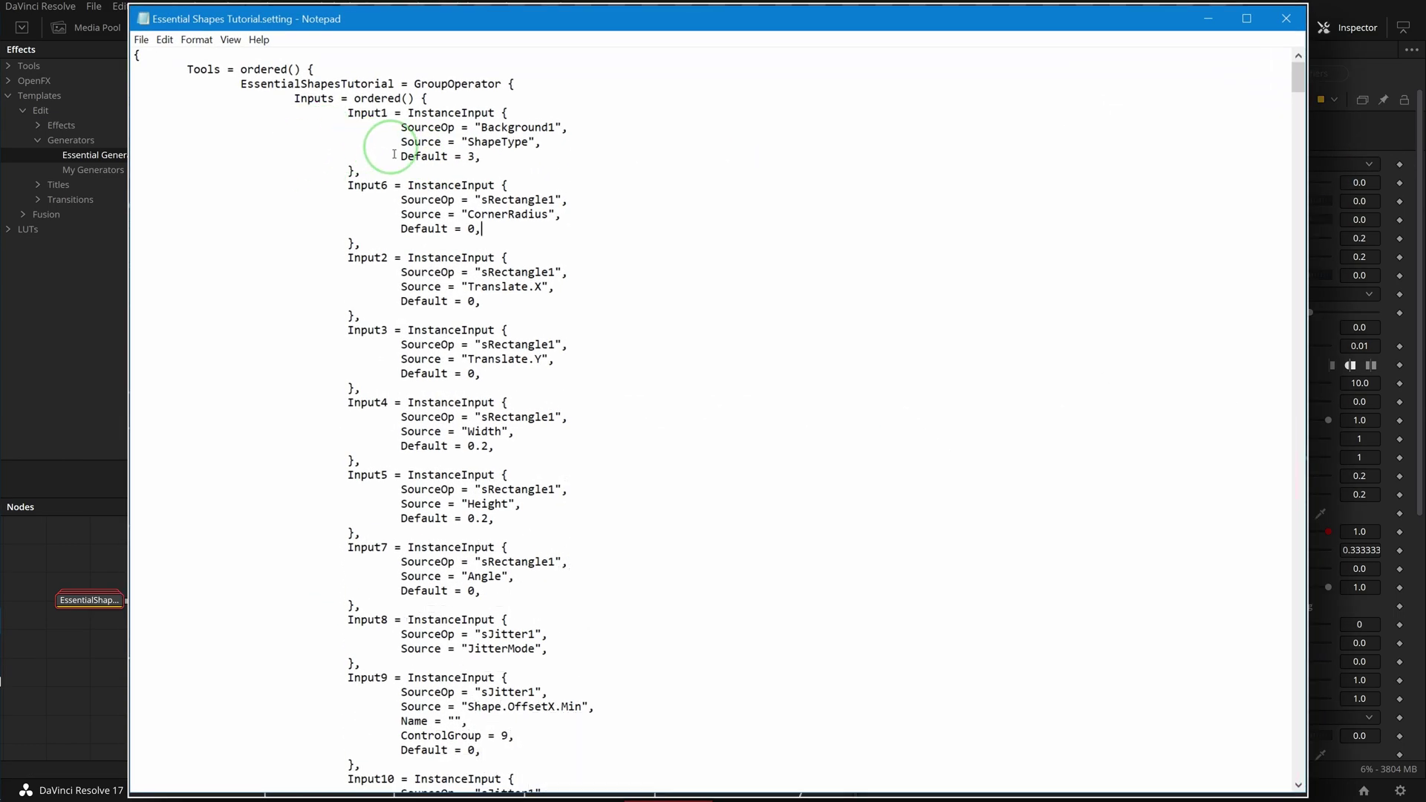
double_click(374, 185)
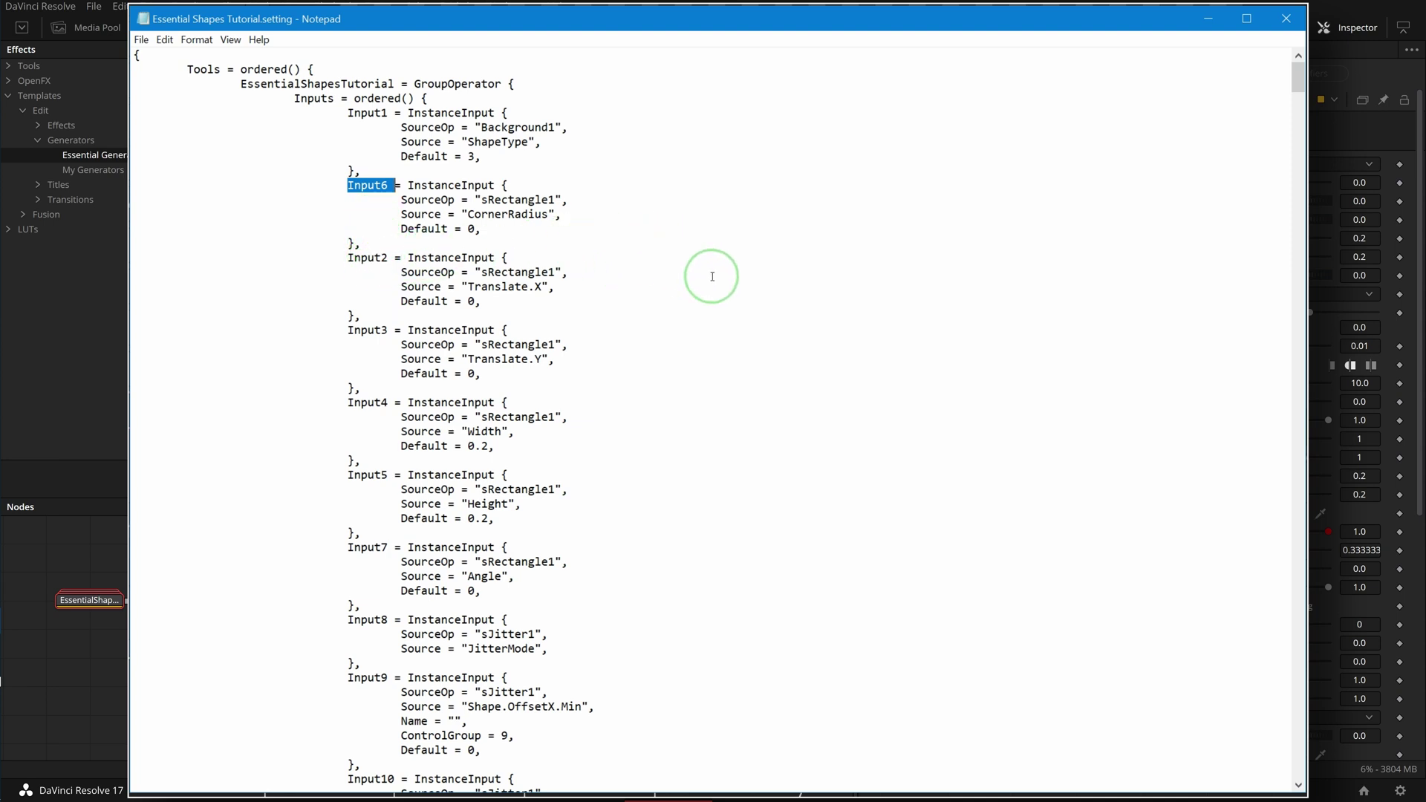
Search the setting file for 'sides' to find the Sides input
scroll(646, 275, "down", 20)
key("ctrl+f")
type("sides")
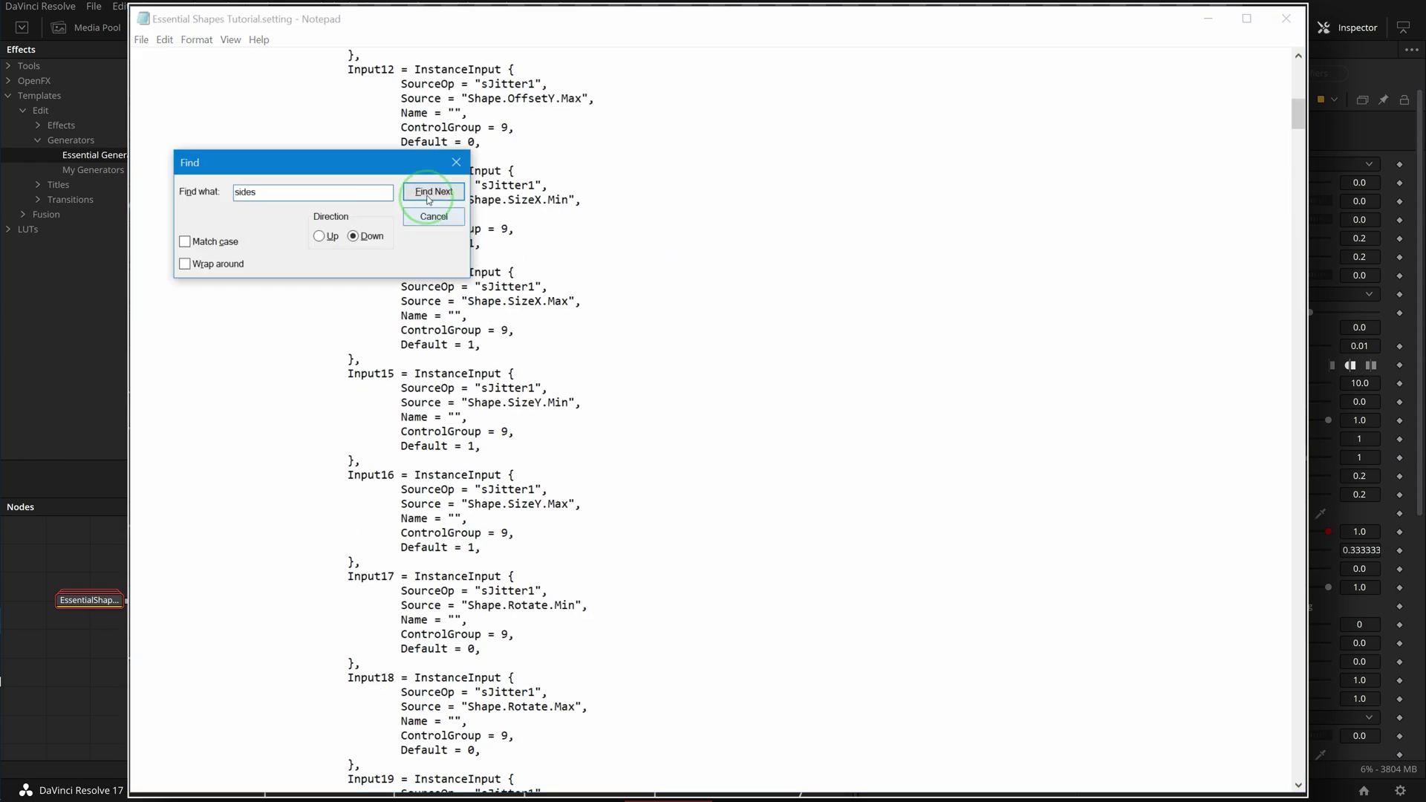
key("Return")
scroll(560, 661, "down", 5)
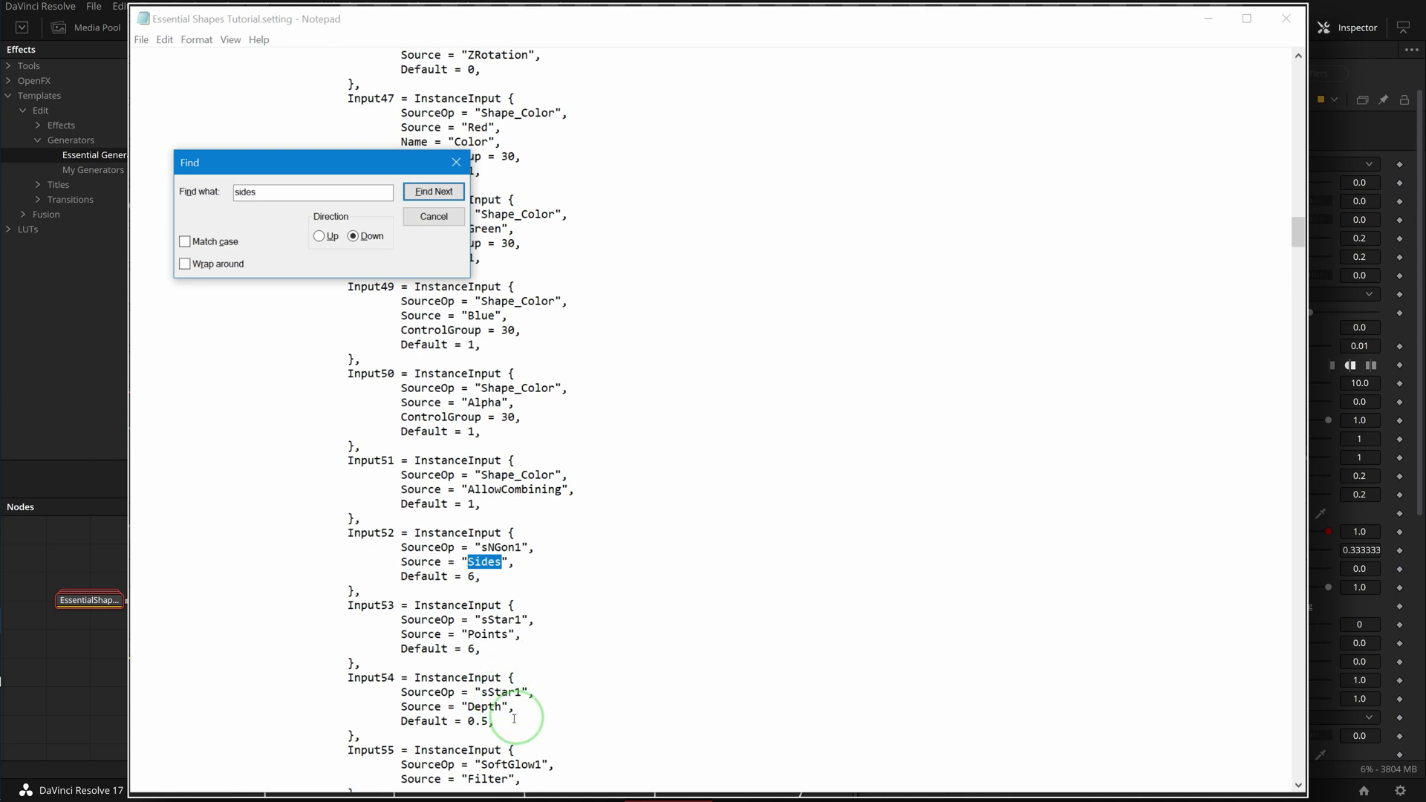
scroll(534, 698, "down", 1)
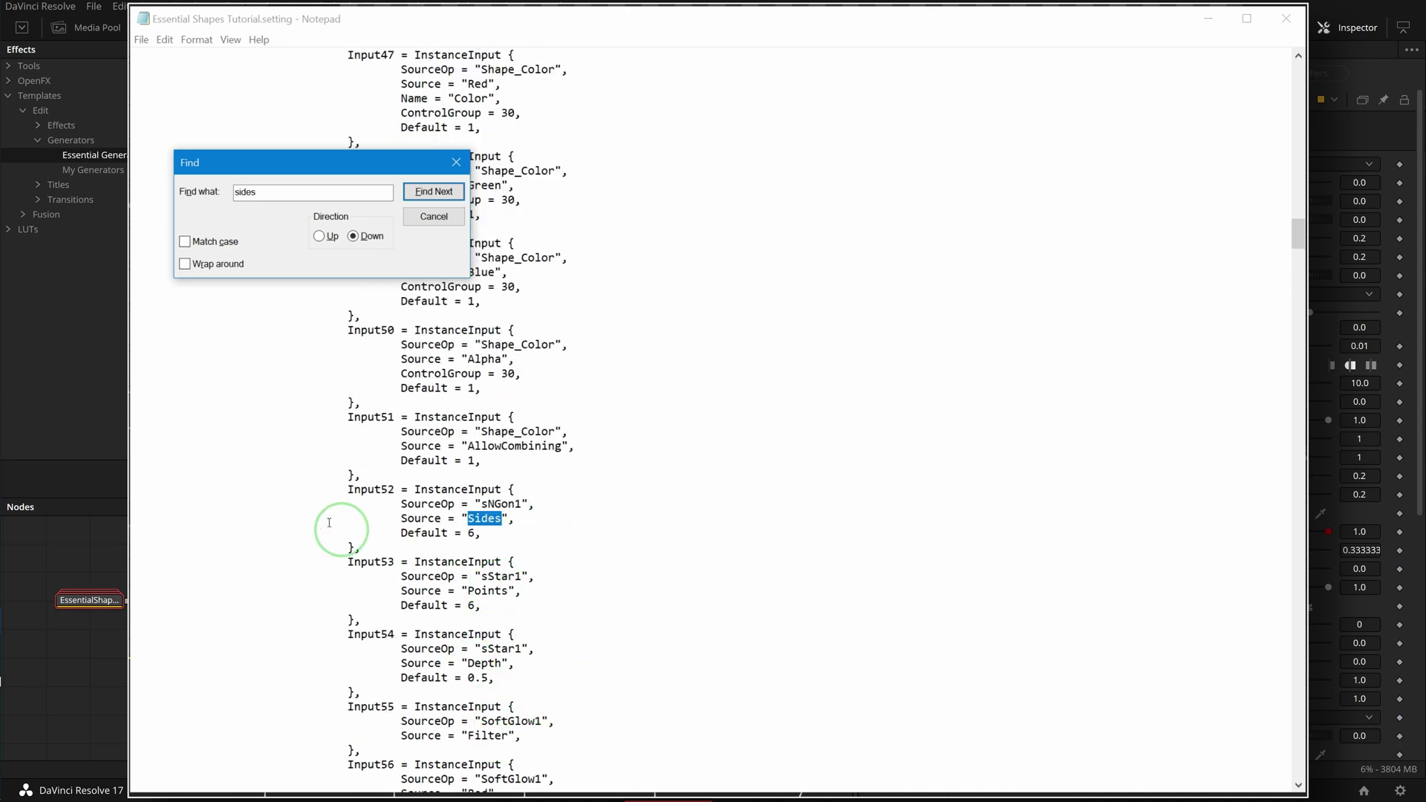
left_click(434, 216)
Cut the Input52–Input54 Sides, Points and Depth blocks, return to the file's top, and save
left_click(374, 494)
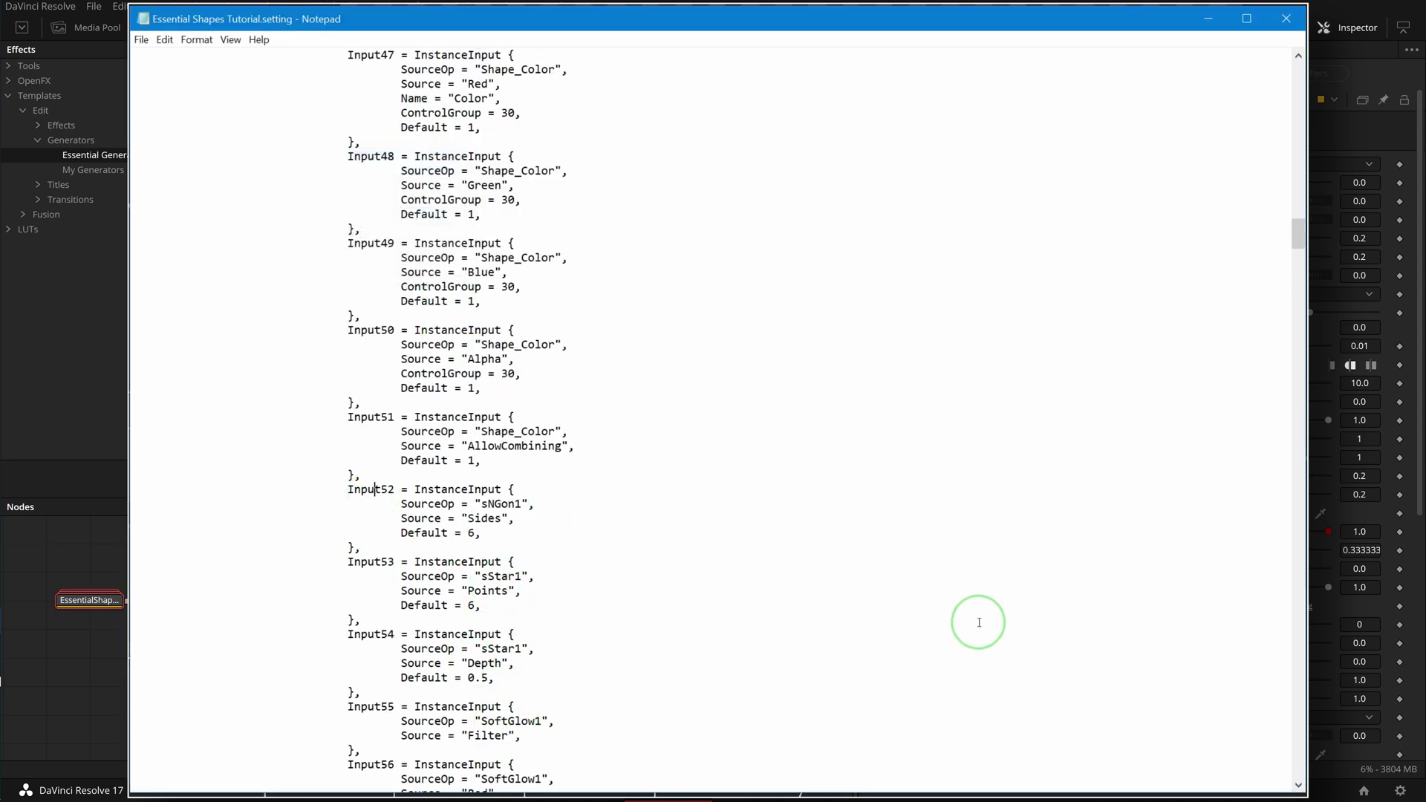
key("shift+Down")
key("shift+Down")
key("shift+Down")
key("shift+Down")
key("shift+Down")
key("shift+Down")
key("shift+Down")
key("shift+Down")
key("shift+Down")
key("shift+Down")
key("shift+Down")
key("shift+Down")
key("shift+Down")
key("shift+Down")
key("shift+Down")
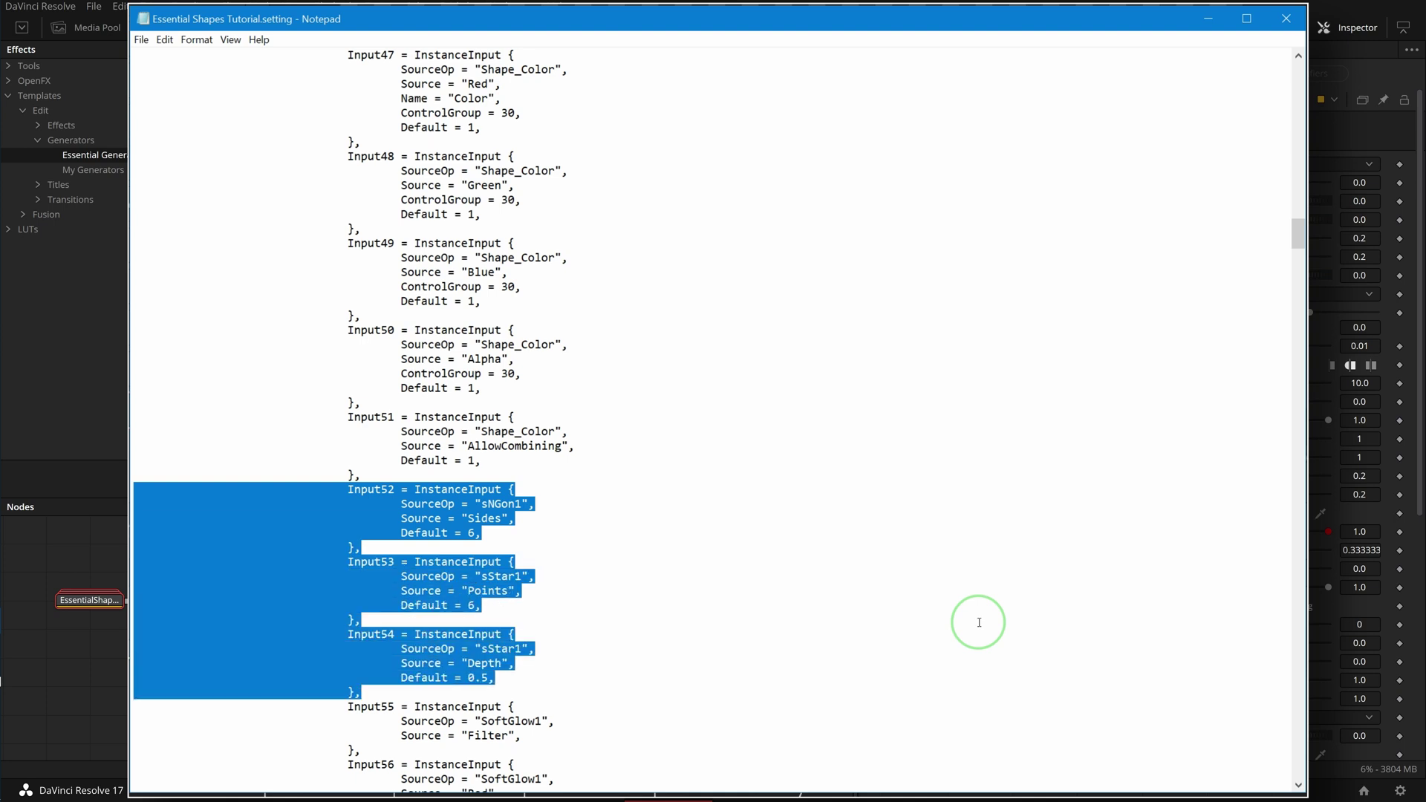
key("Delete")
key("Page_Up")
key("Page_Up")
key("Page_Up")
key("Page_Up")
key("Page_Up")
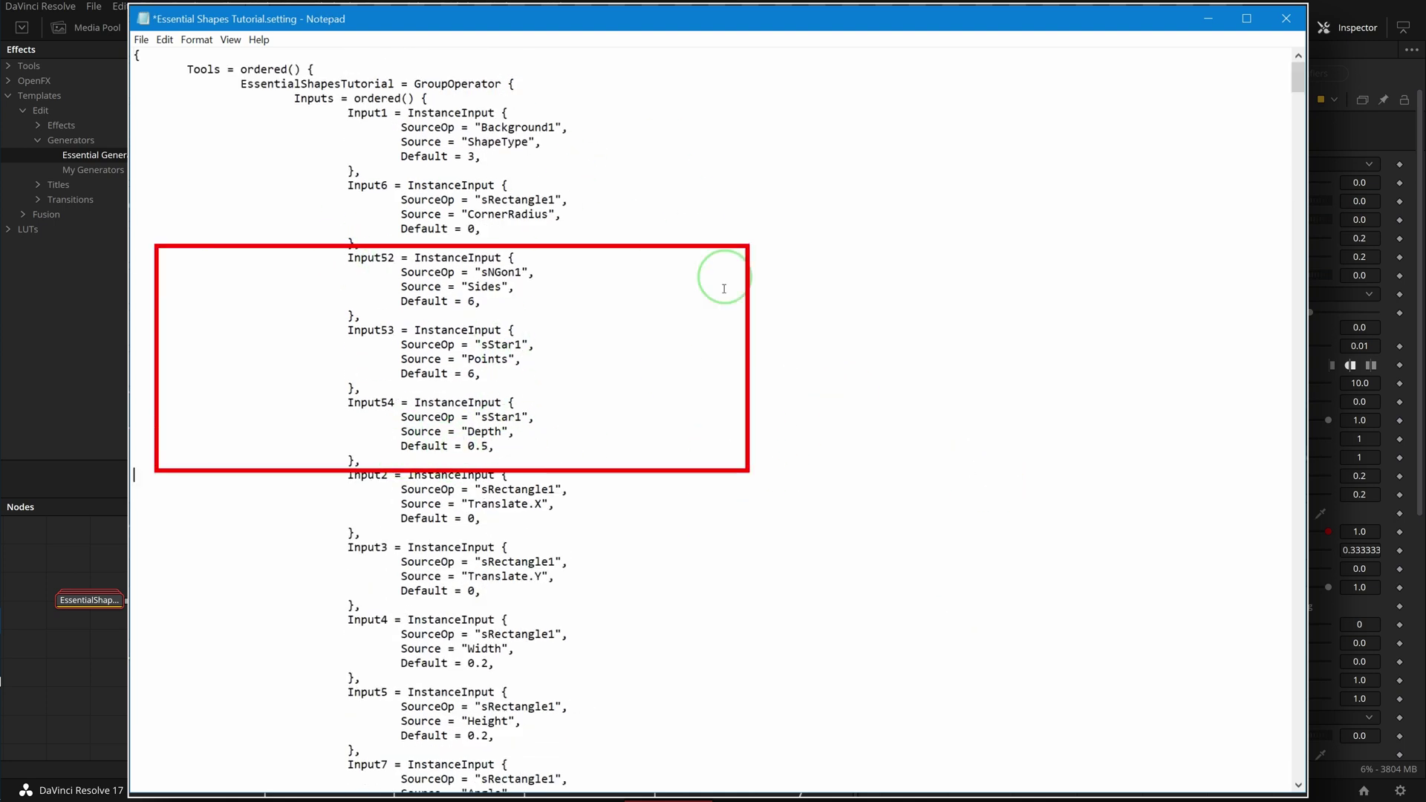
key("ctrl+s")
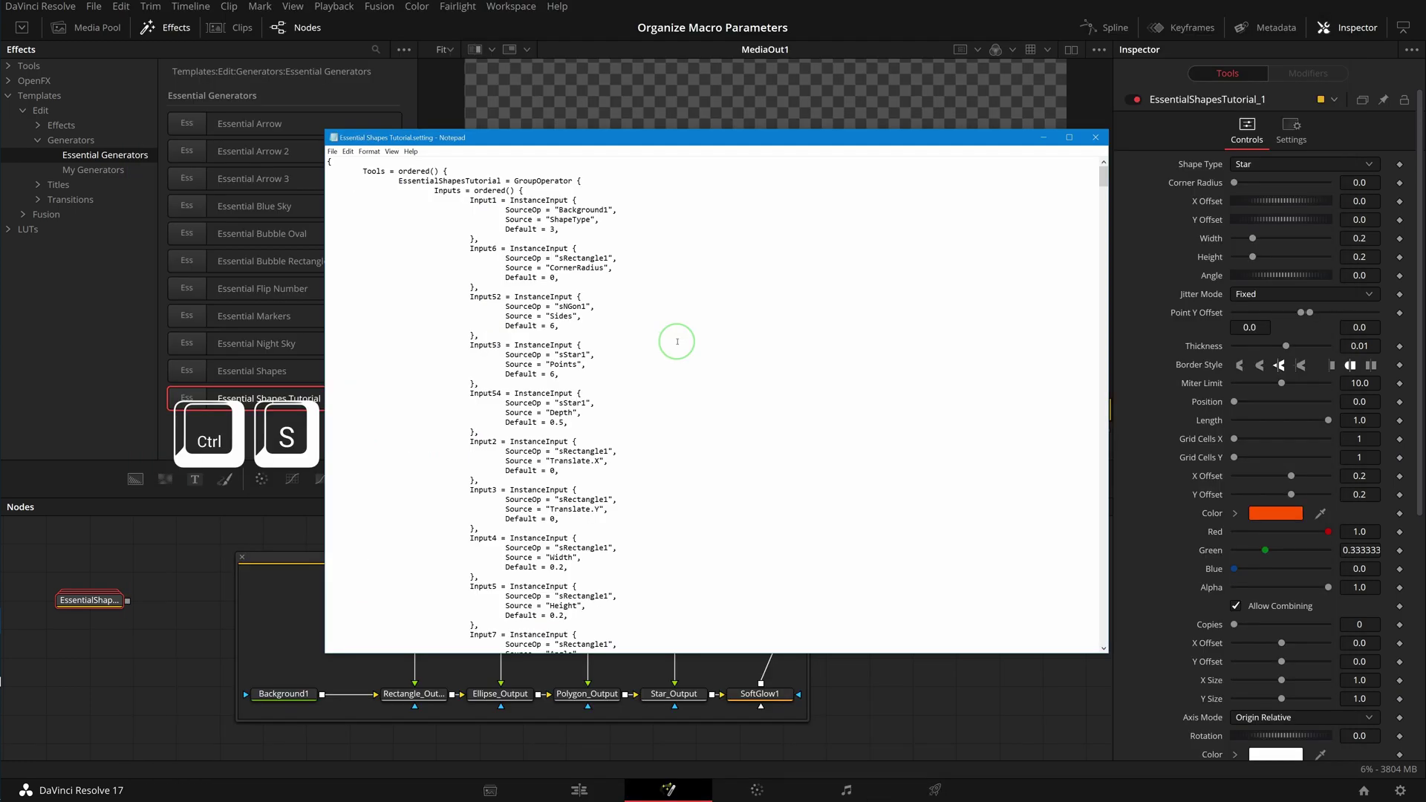
Add the updated Essential Shapes Tutorial node to check its reordered controls, then return to Notepad
left_click(275, 435)
left_click_drag(261, 408, 159, 658)
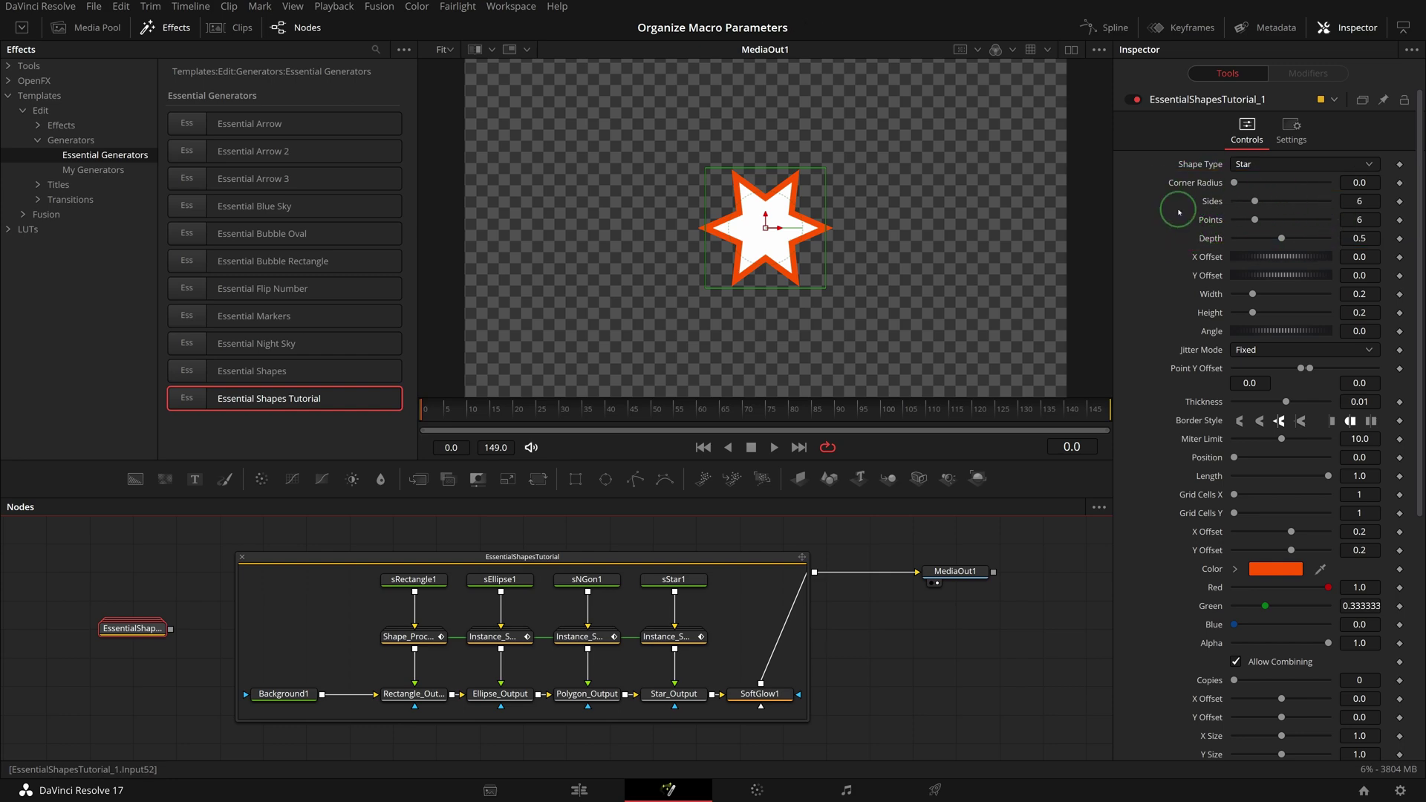
key("alt+Tab")
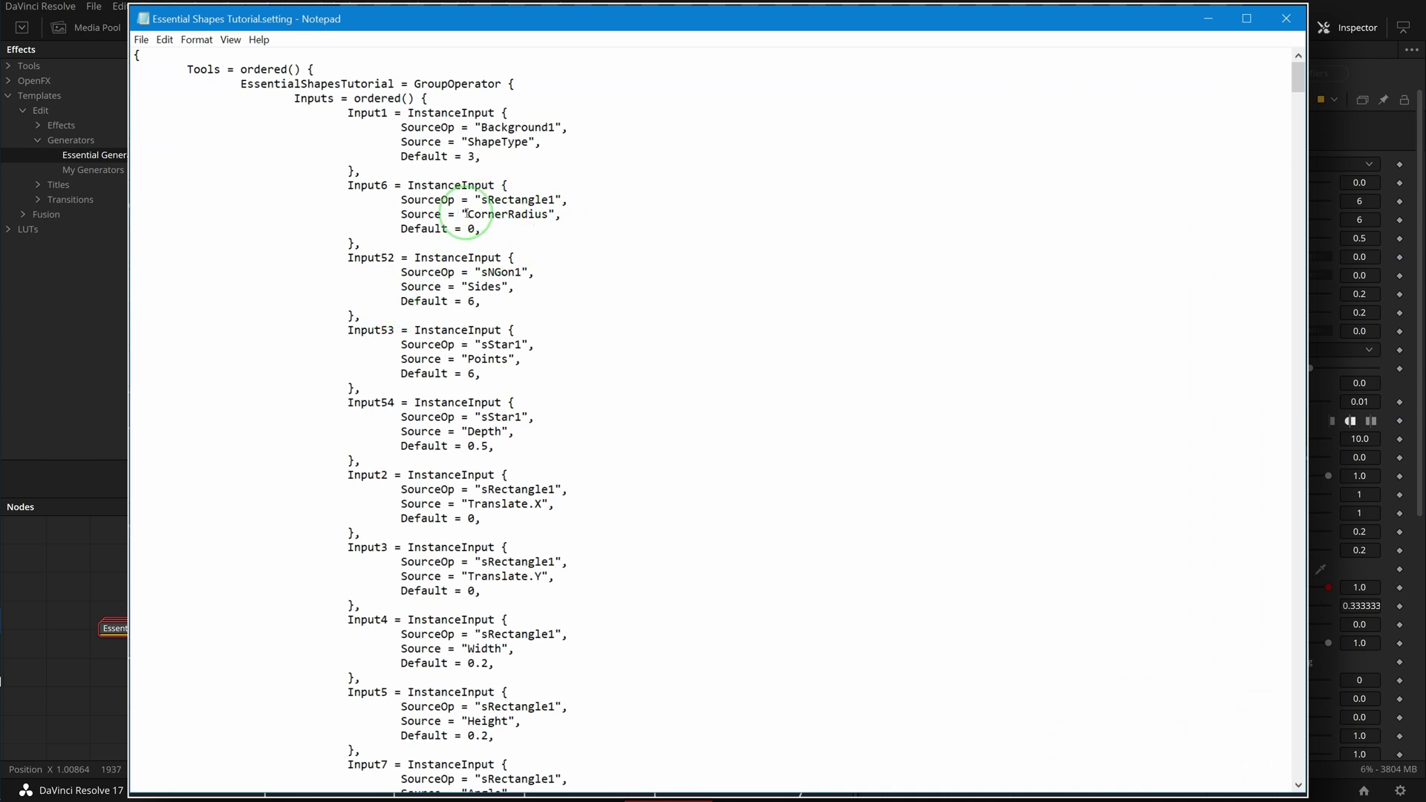
Add Name lines under the corner radius and polygon sides inputs, starting 'Polygon Sides'
left_click(577, 213)
key("Return")
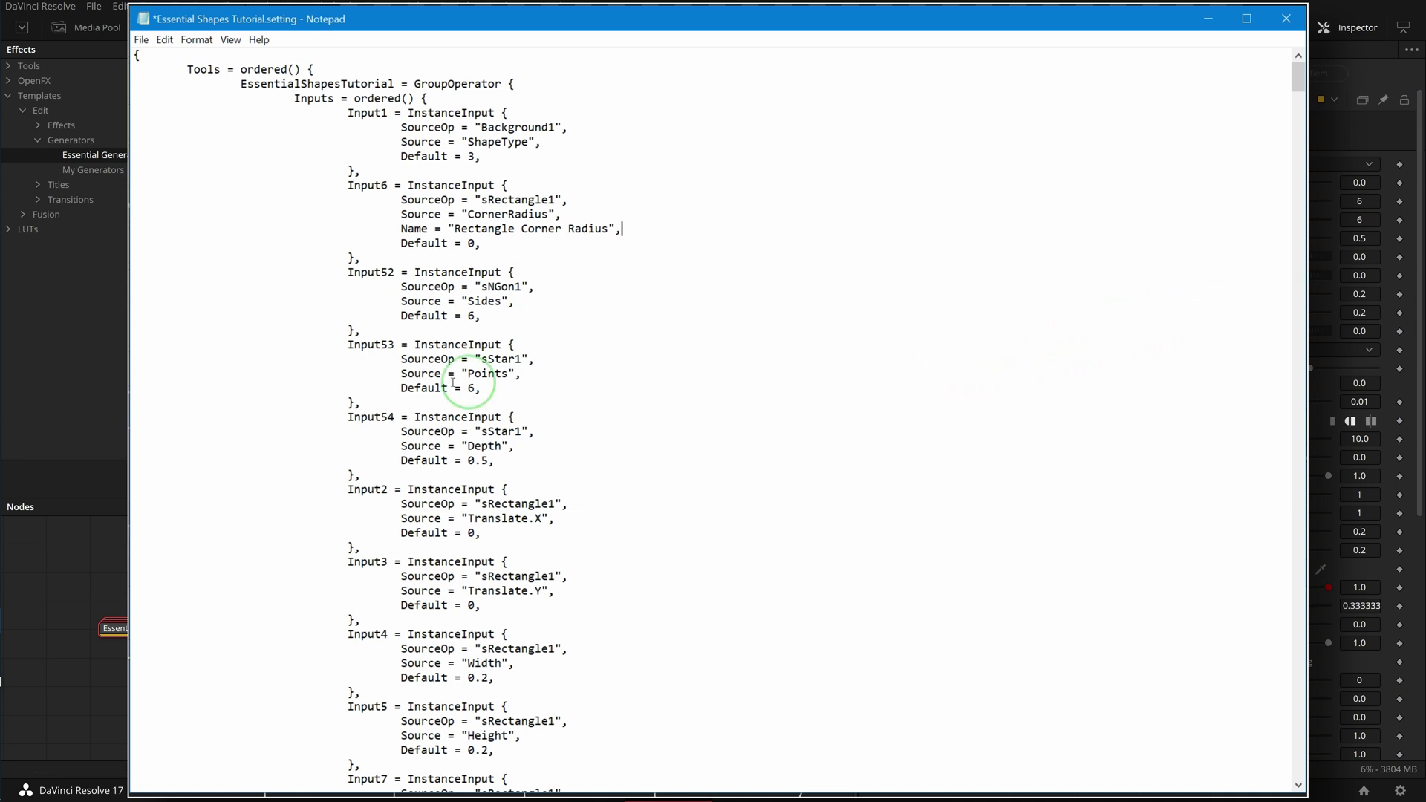
left_click(514, 300)
key("Return")
type("Name = \"Po")
Name the star inputs "Star Points" and "Star Depth" with new Name lines
left_click(877, 386)
key("Return")
type("Name = \"Star Points\",")
key("Down")
key("Down")
key("Down")
key("Down")
key("Down")
key("End")
key("Return")
type("Name = \"")
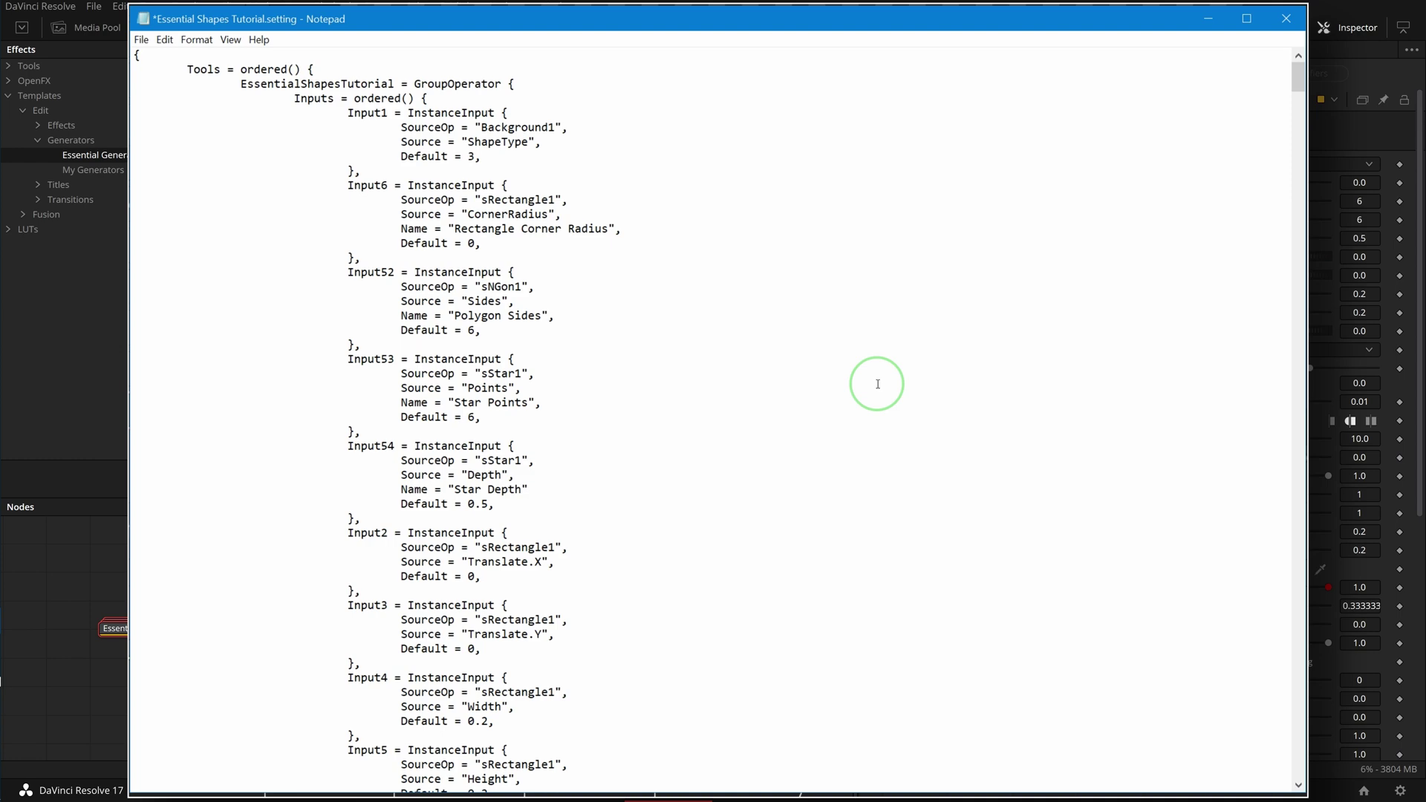
type("Star Depth\",")
Save the macro file from the File menu and return to Resolve
left_click(141, 39)
left_click(191, 110)
key("alt+Tab")
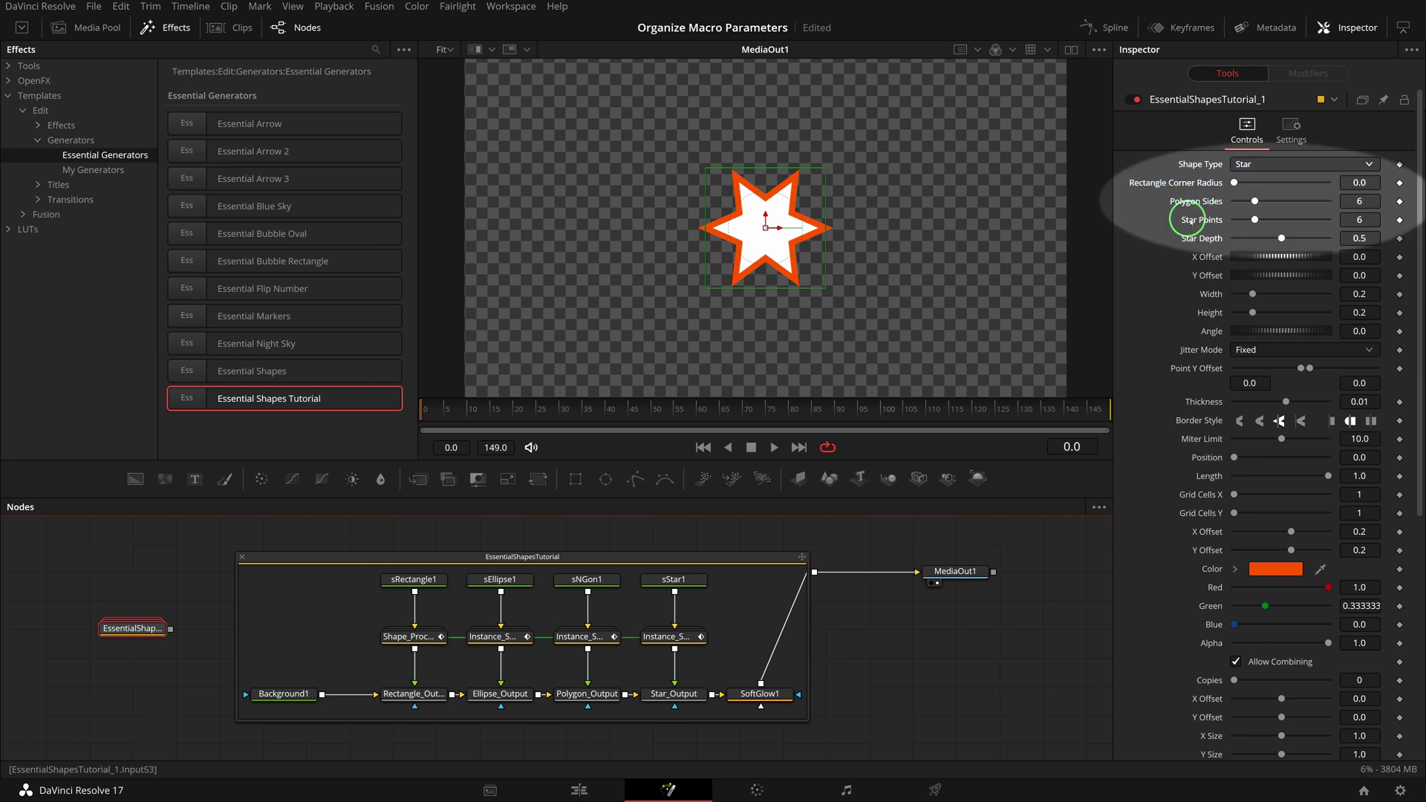
Drag the Star Points slider from 6 to 4 to test the renamed control
left_click_drag(1254, 219, 1256, 221)
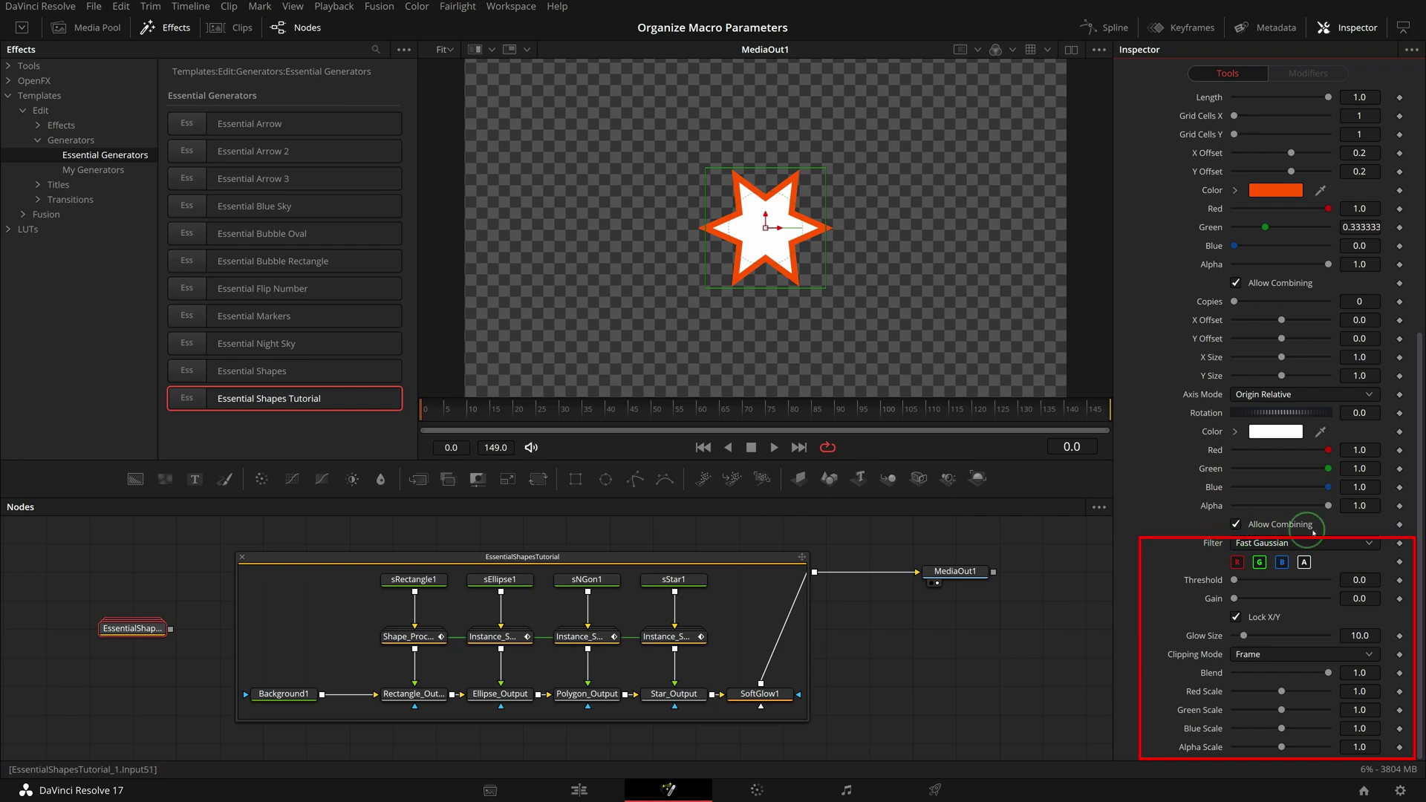
Search for 'filter' and open a new line below the SoftGlow1 Filter source for Page = "Soft Glow"
type("filter")
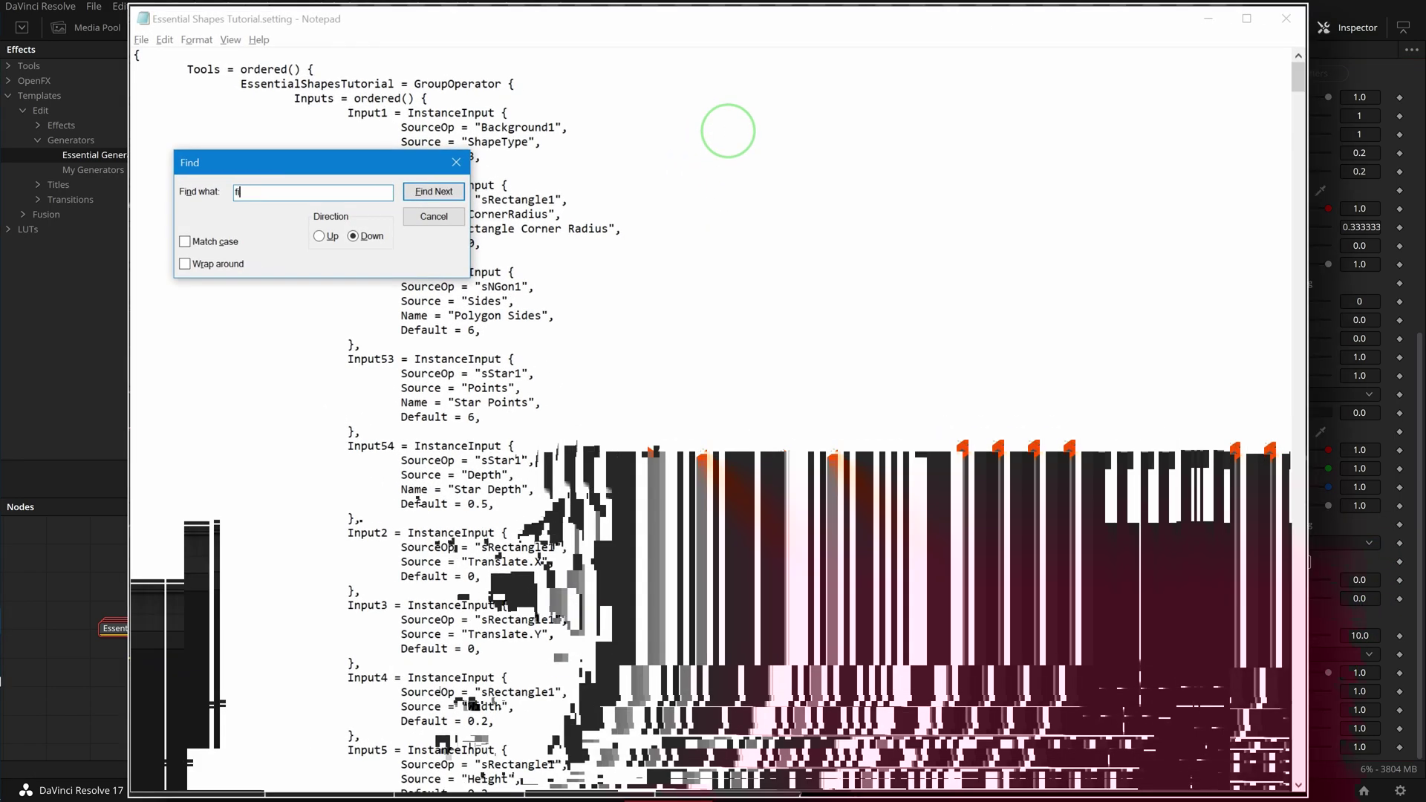
key("Return")
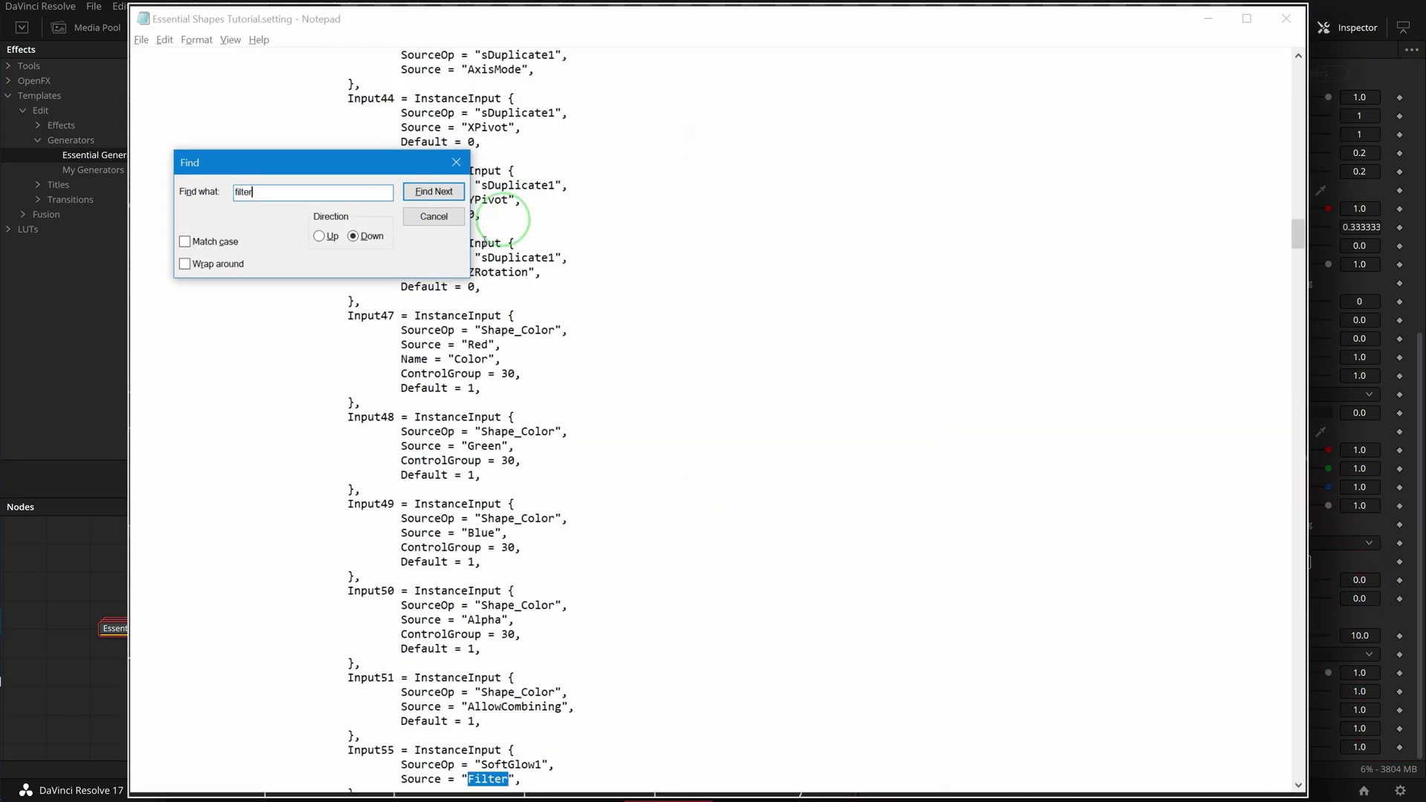
left_click(433, 216)
scroll(621, 462, "down", 8)
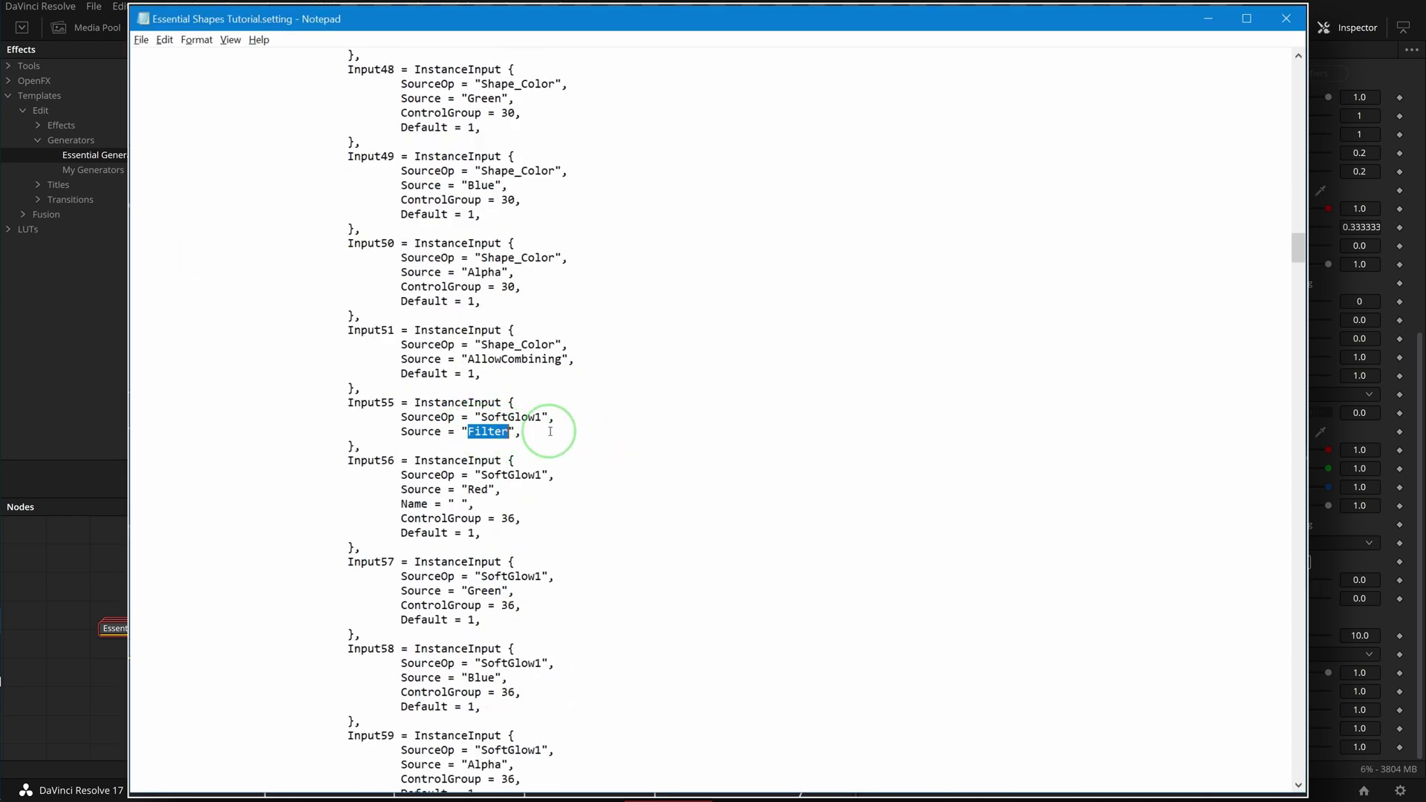
left_click(661, 431)
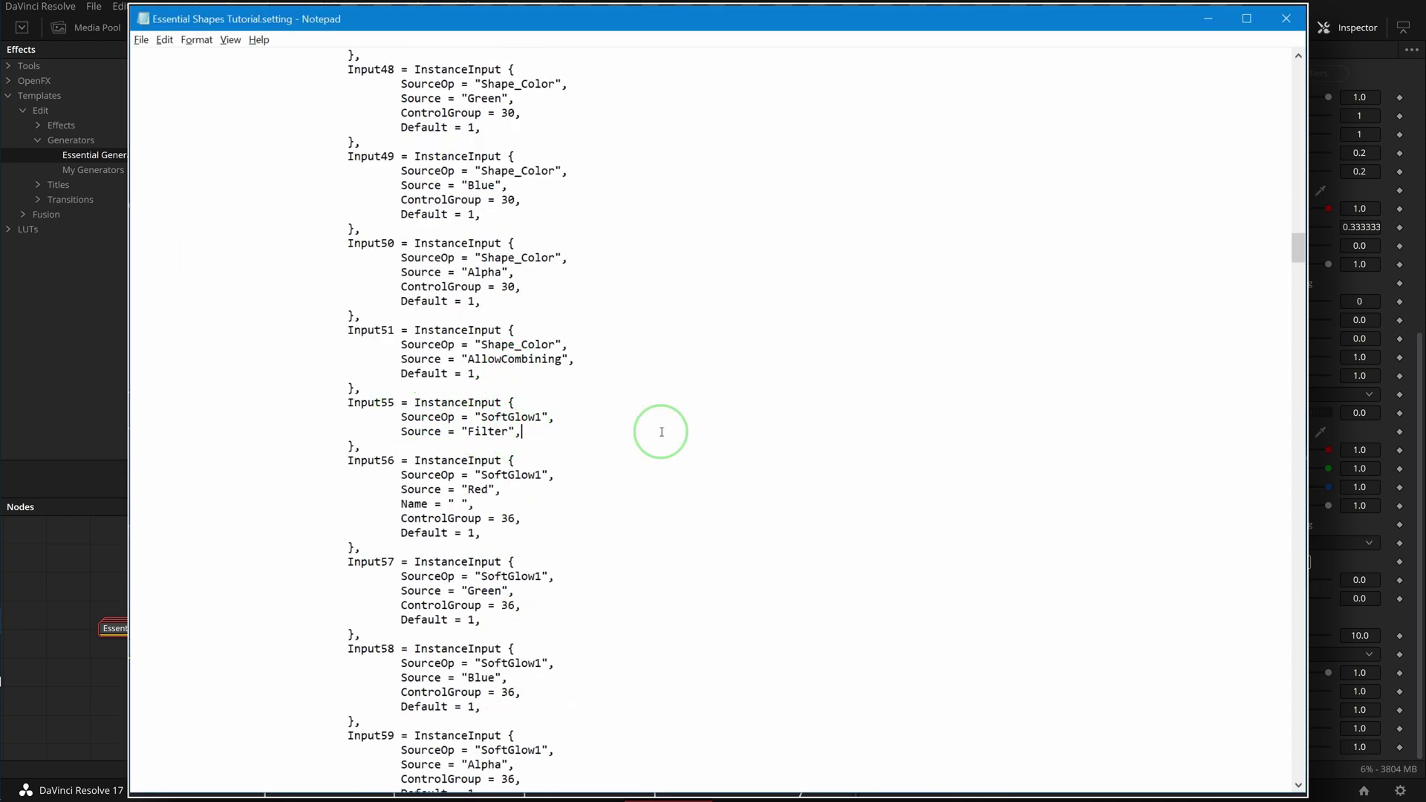
key("Return")
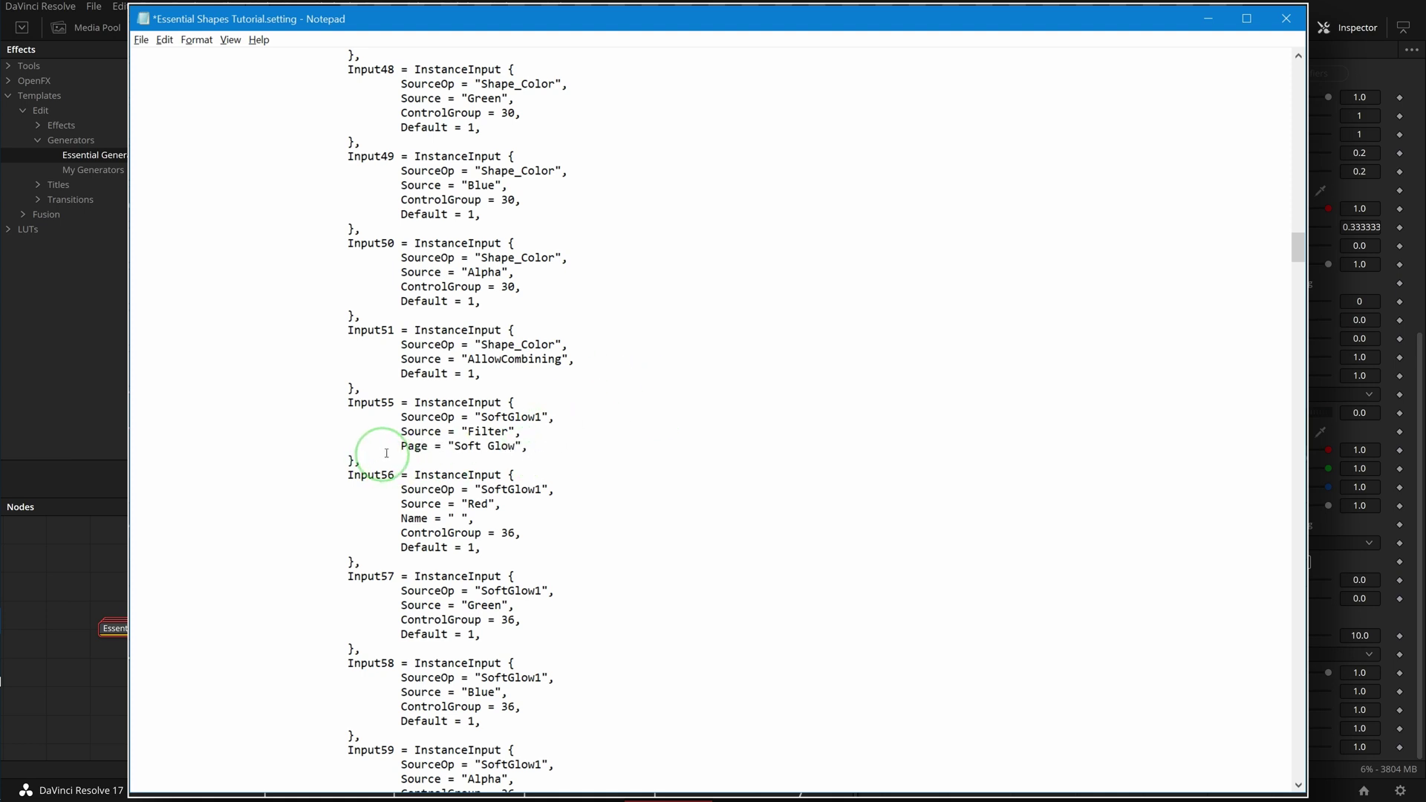
Save the macro with Ctrl+S and drag the updated macro into the node graph
scroll(583, 460, "down", 4)
scroll(650, 469, "up", 4)
key("ctrl+s")
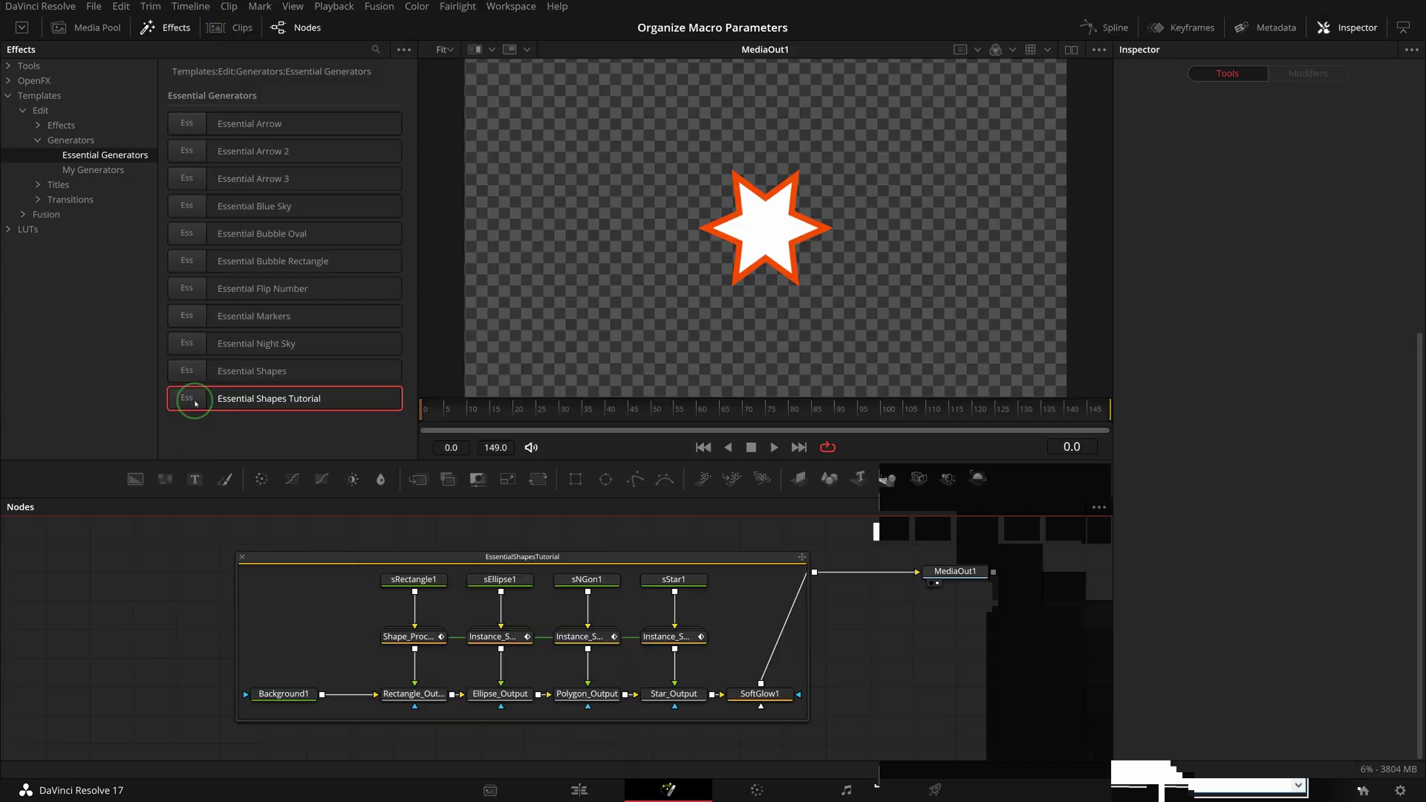
left_click_drag(195, 399, 153, 624)
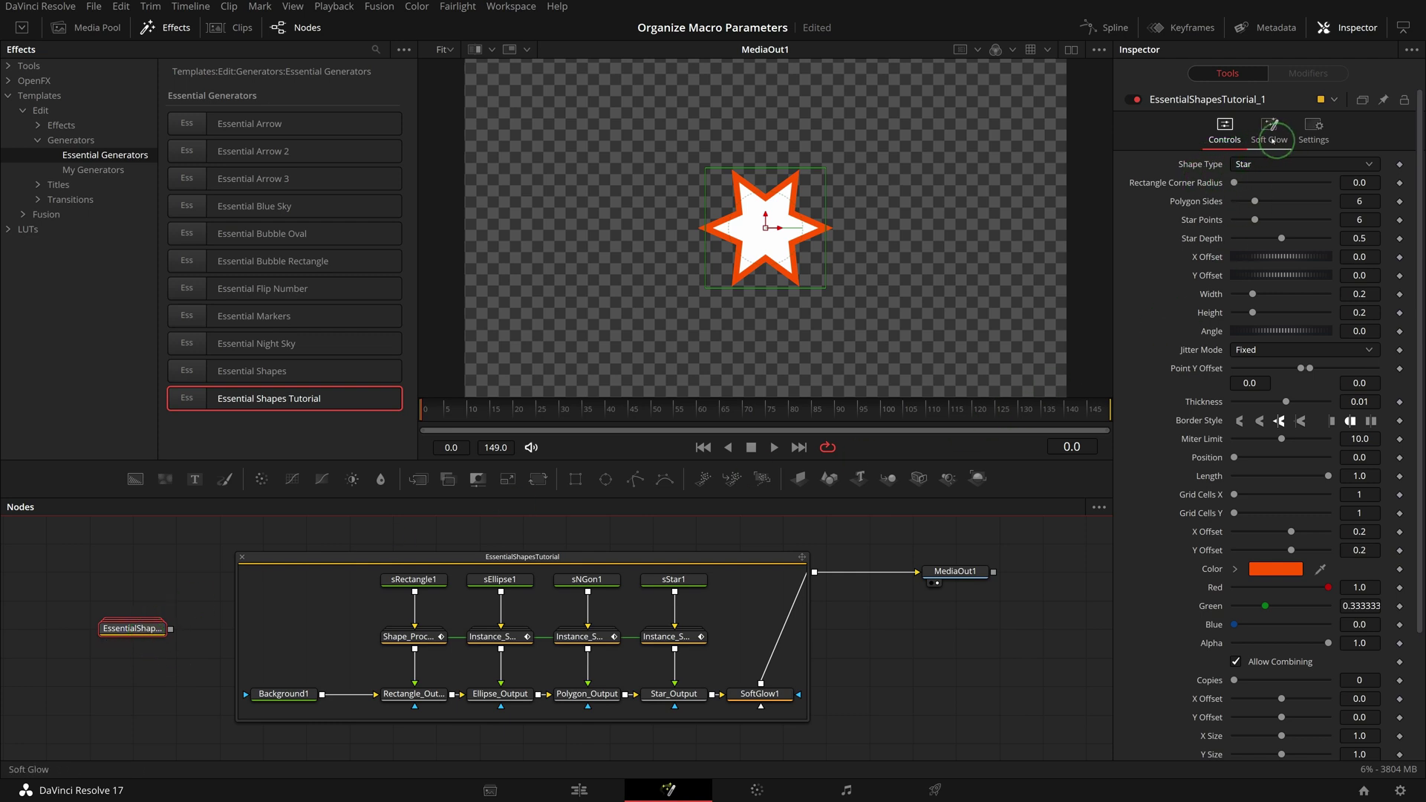
View the new Soft Glow page, then select the Page = "Soft Glow" line in Notepad
left_click(1269, 138)
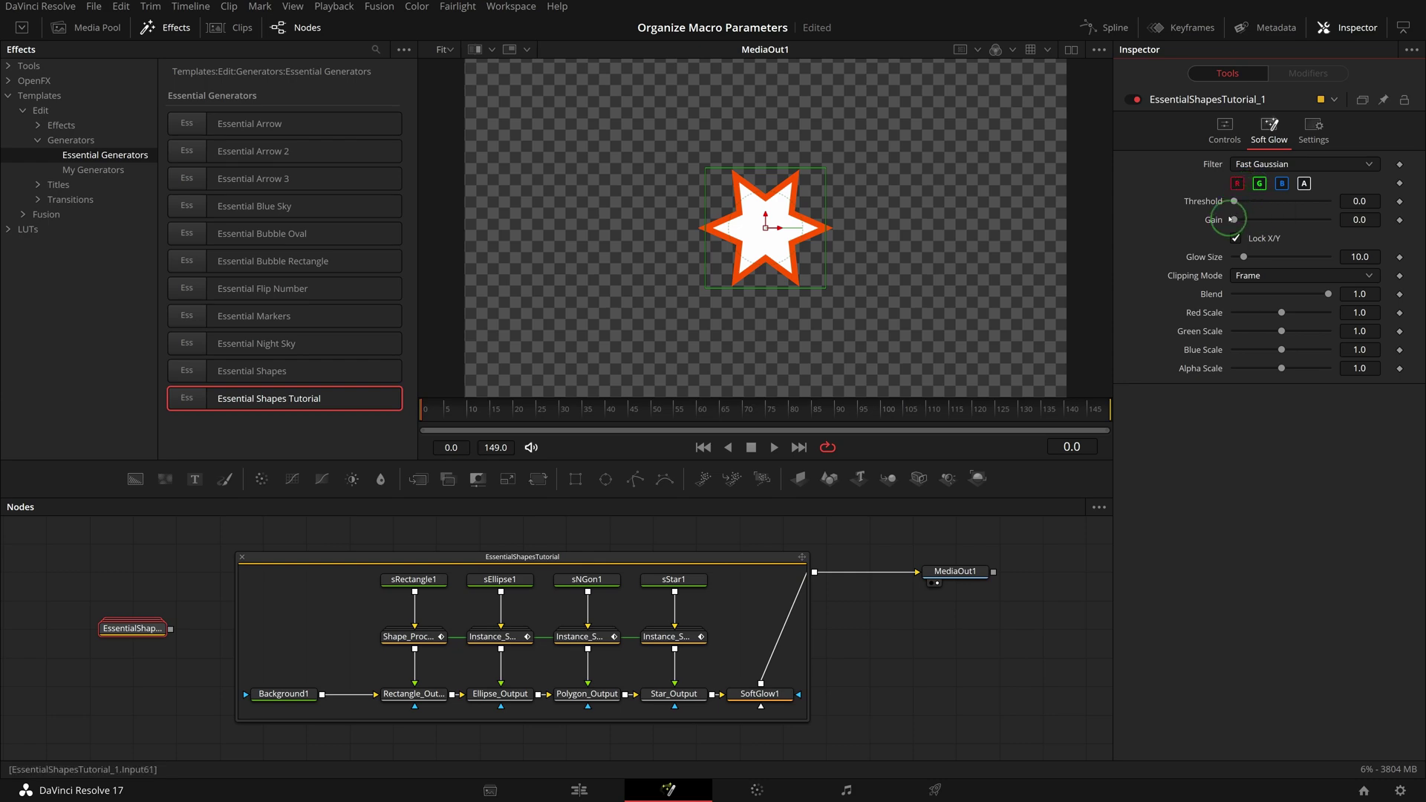
key("alt+Tab")
left_click_drag(401, 445, 542, 446)
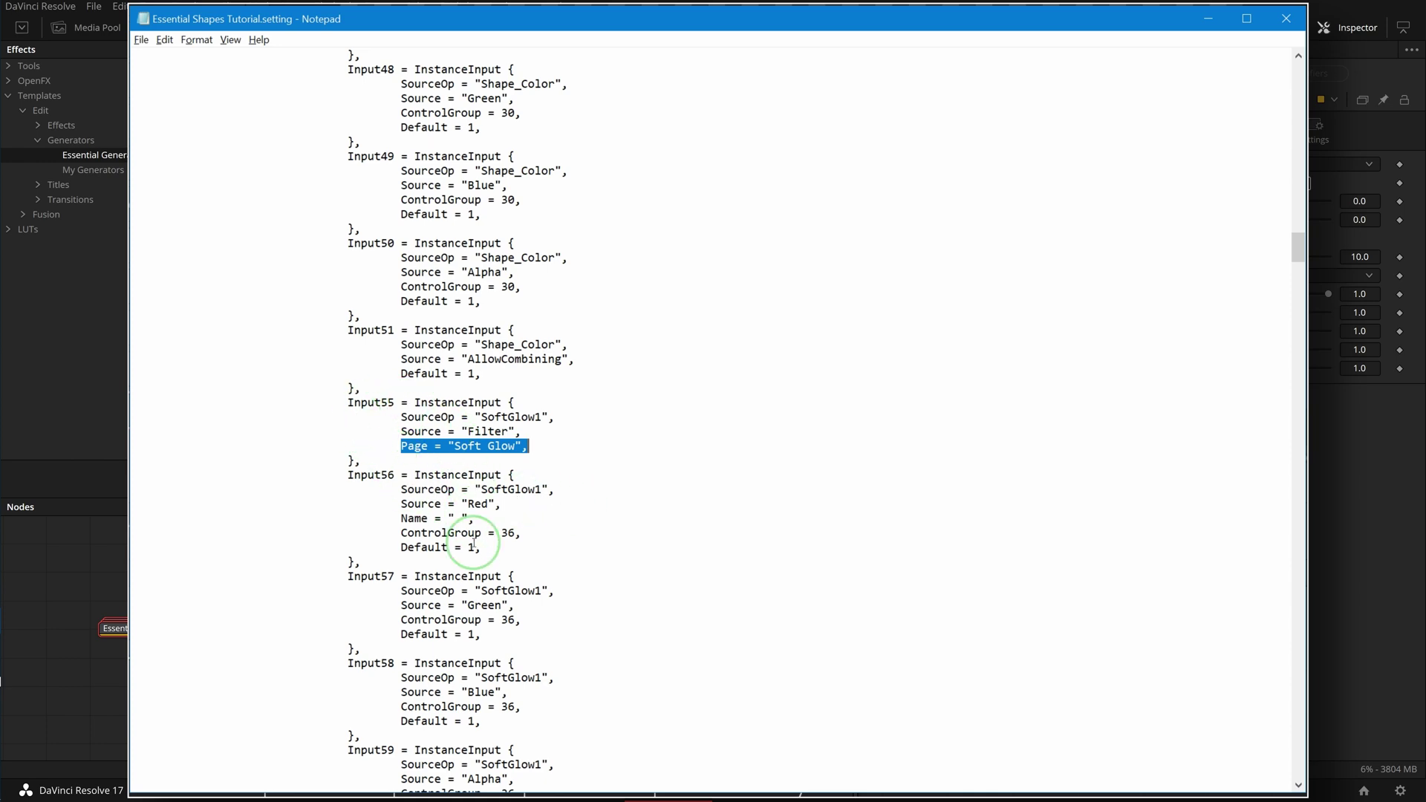
Add an indented Page = "Duplicate" line below Input38's Copies source
scroll(469, 553, "down", 2)
scroll(470, 557, "down", 20)
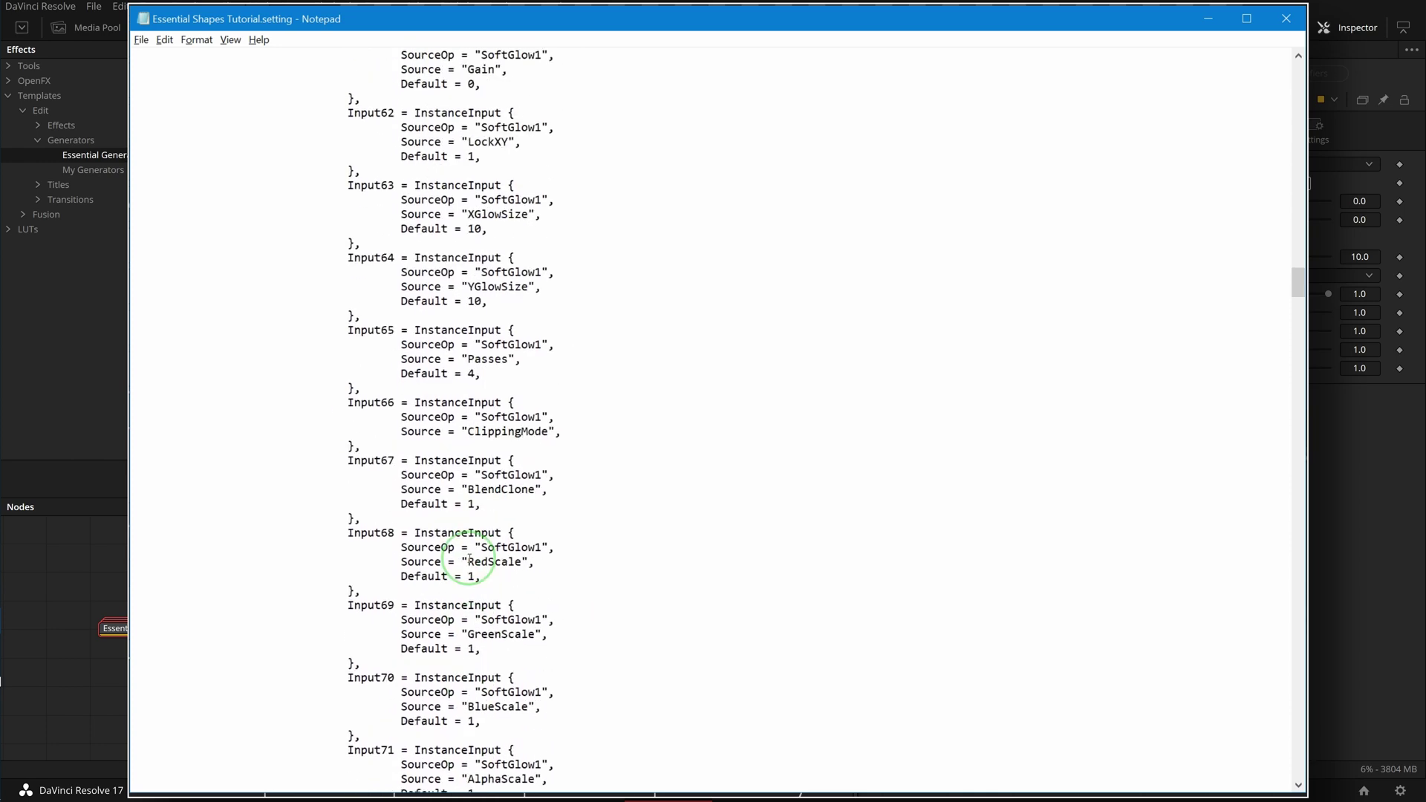
scroll(565, 461, "up", 20)
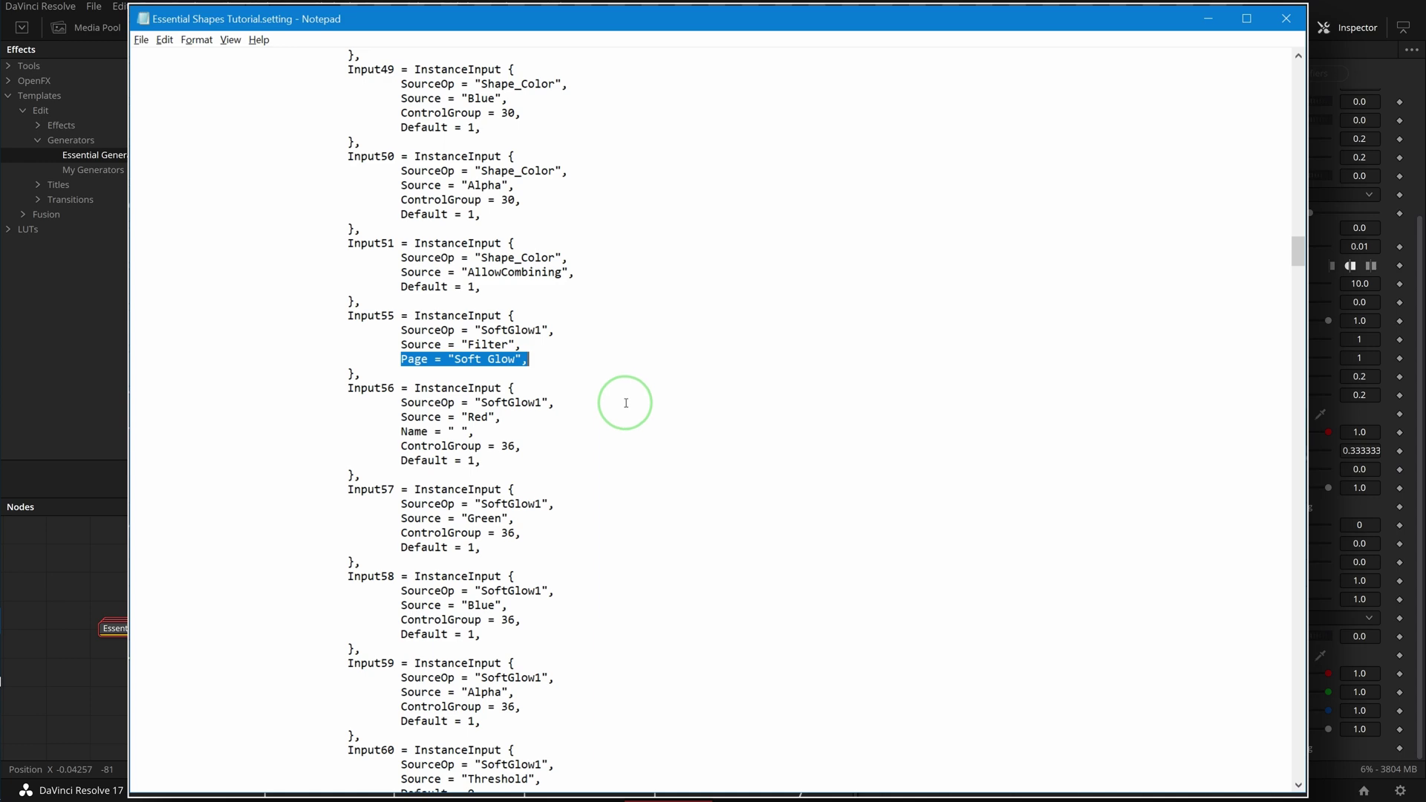
scroll(628, 405, "up", 12)
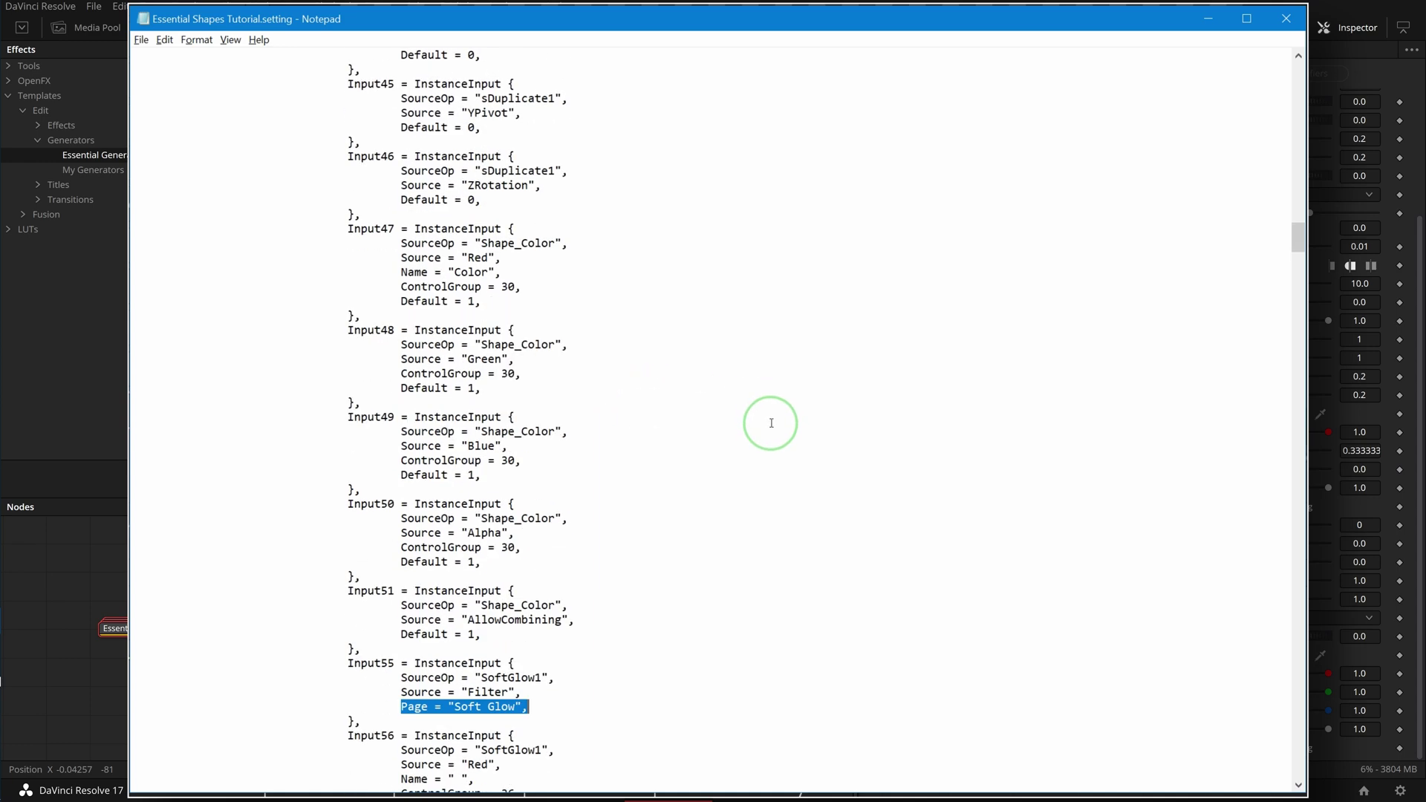
scroll(774, 424, "up", 8)
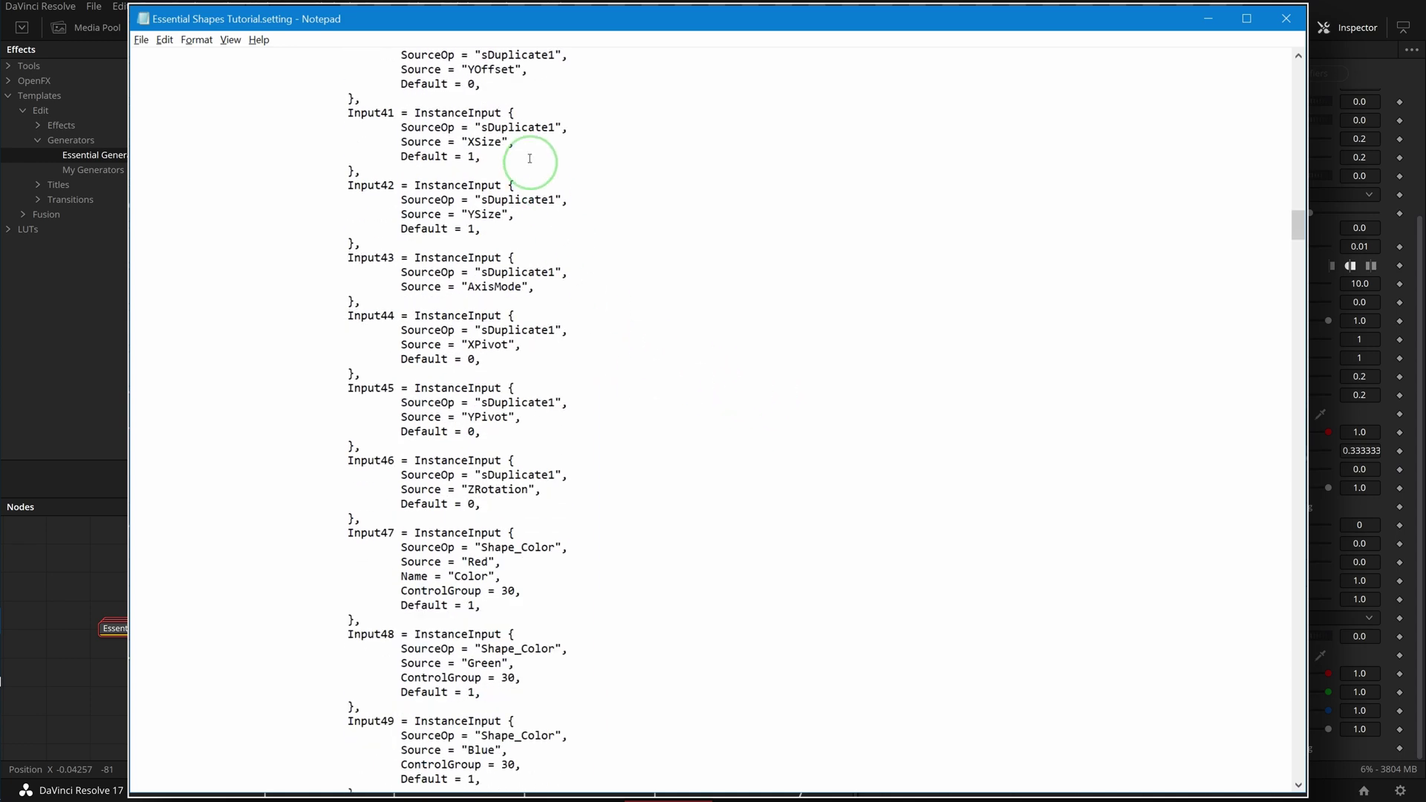
scroll(661, 262, "up", 3)
left_click(669, 271)
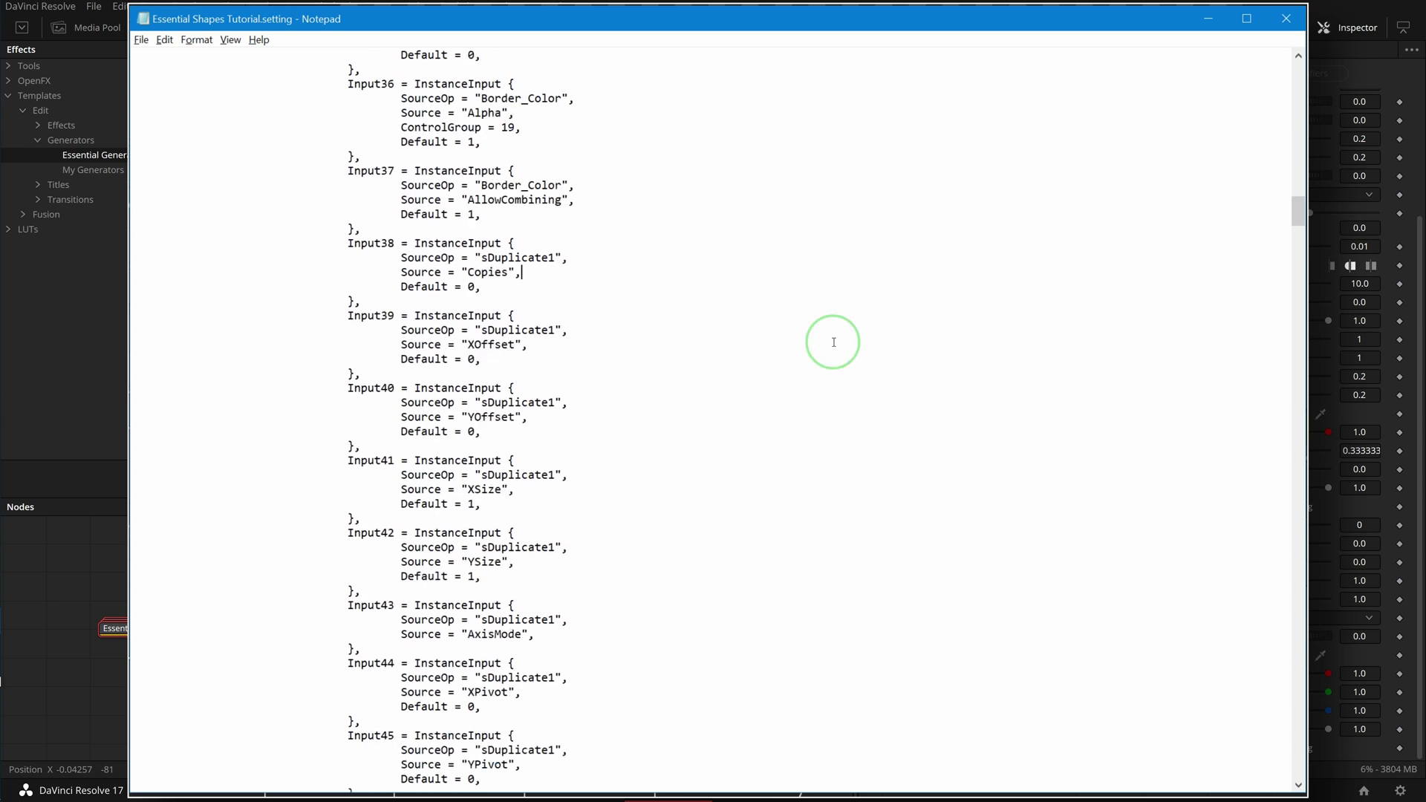
key("Return")
key("Tab")
key("Tab")
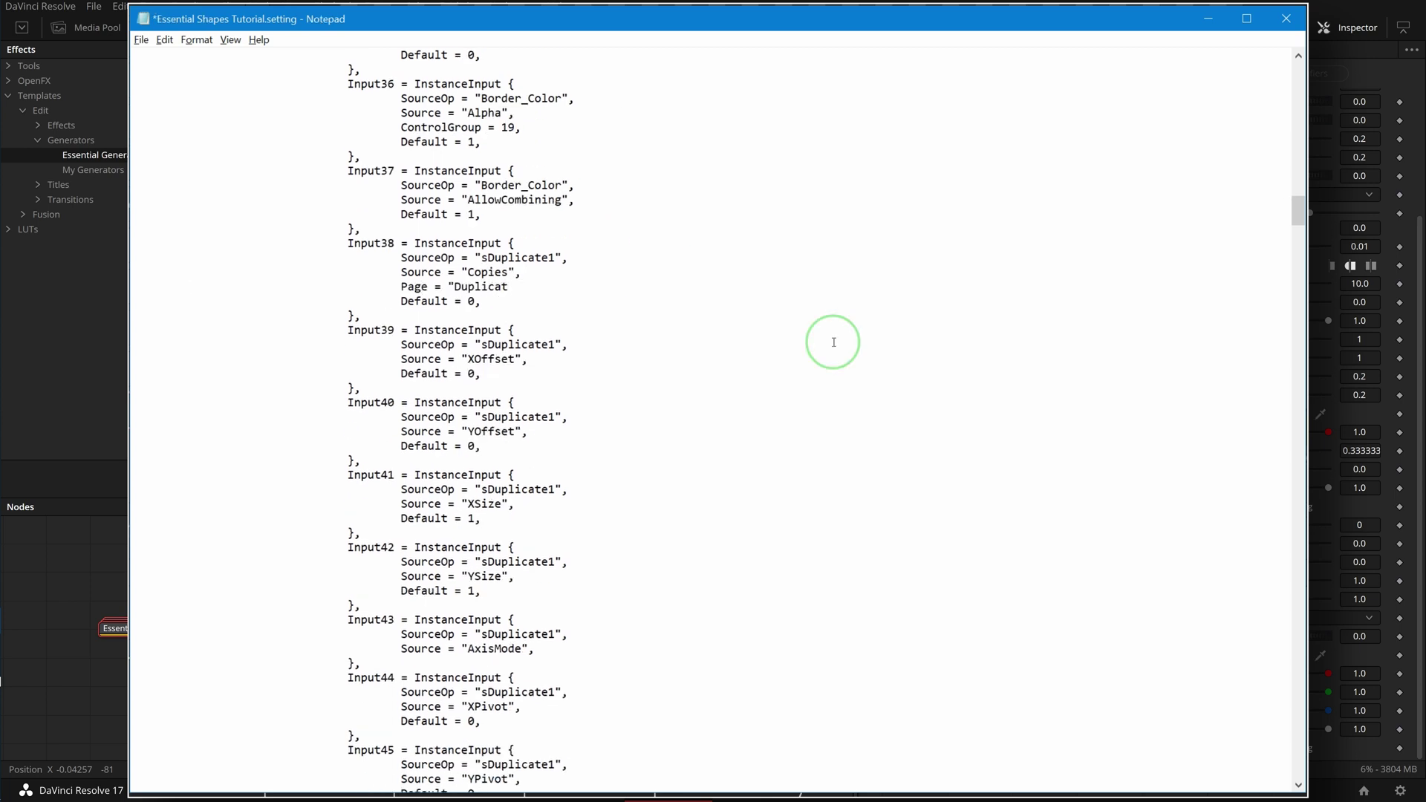
Save, add the updated macro to the node graph, and view its new Duplicate page
key("ctrl+s")
key("alt+Tab")
left_click_drag(249, 405, 153, 603)
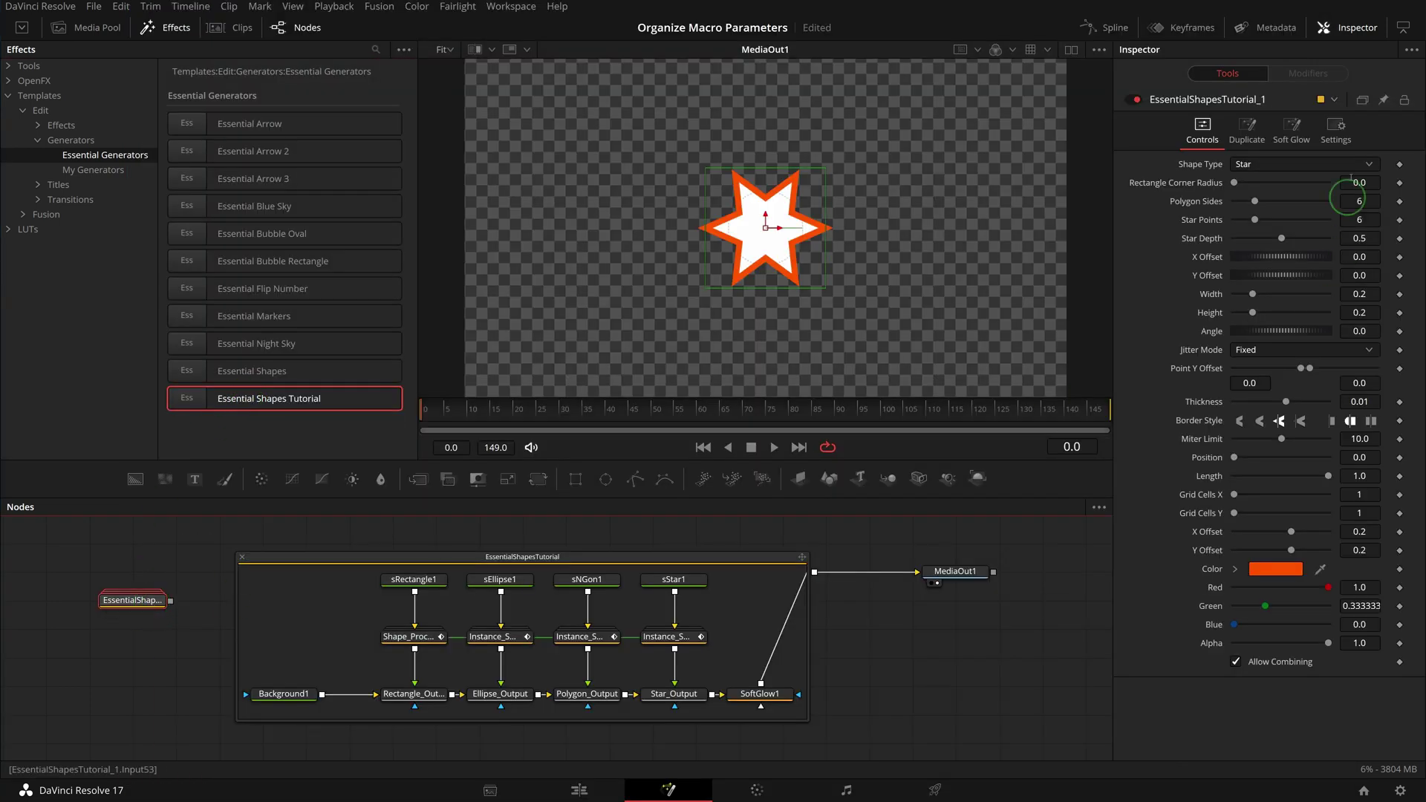
left_click(1247, 128)
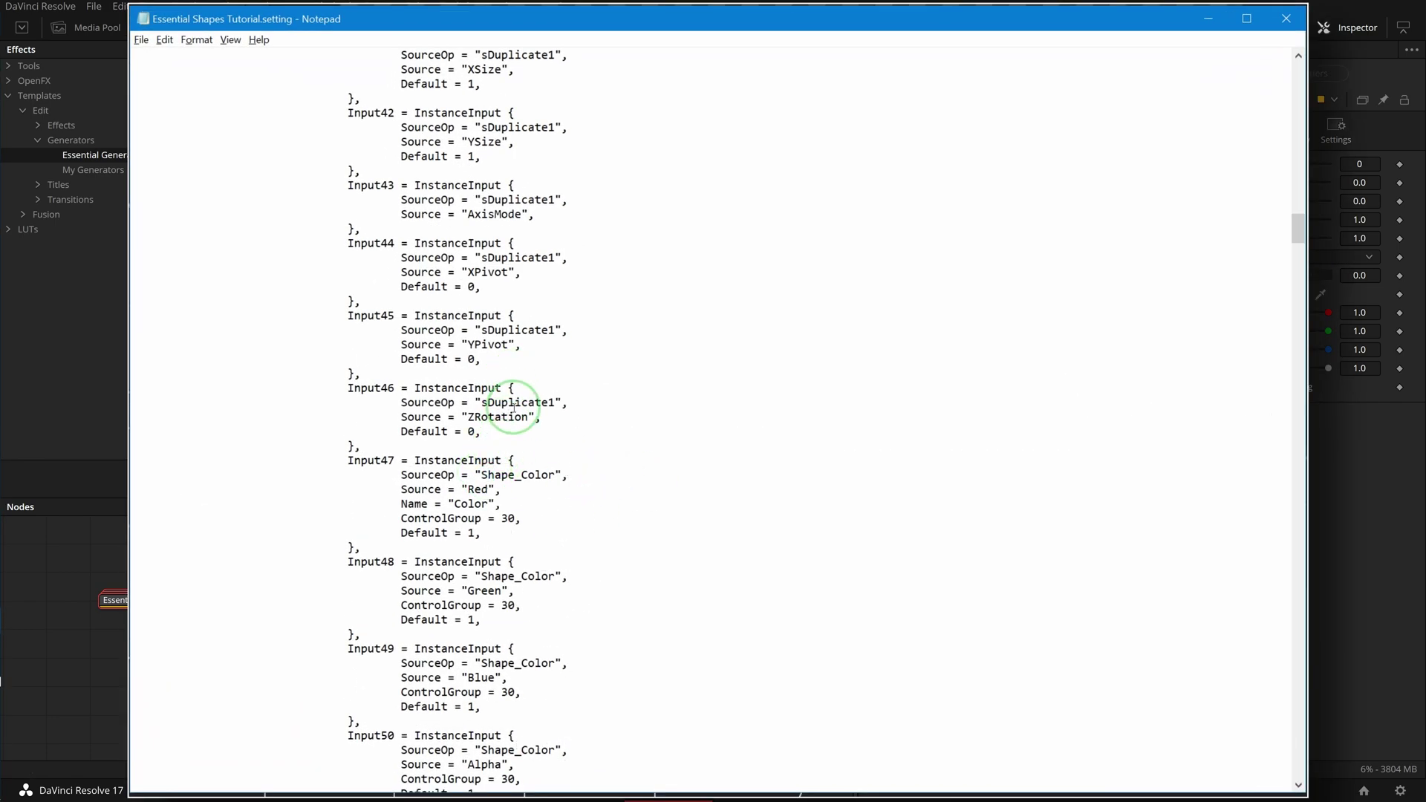
Add a Page = "Controls" line to the Input47 red colour block and recheck the Duplicate page
left_click(550, 475)
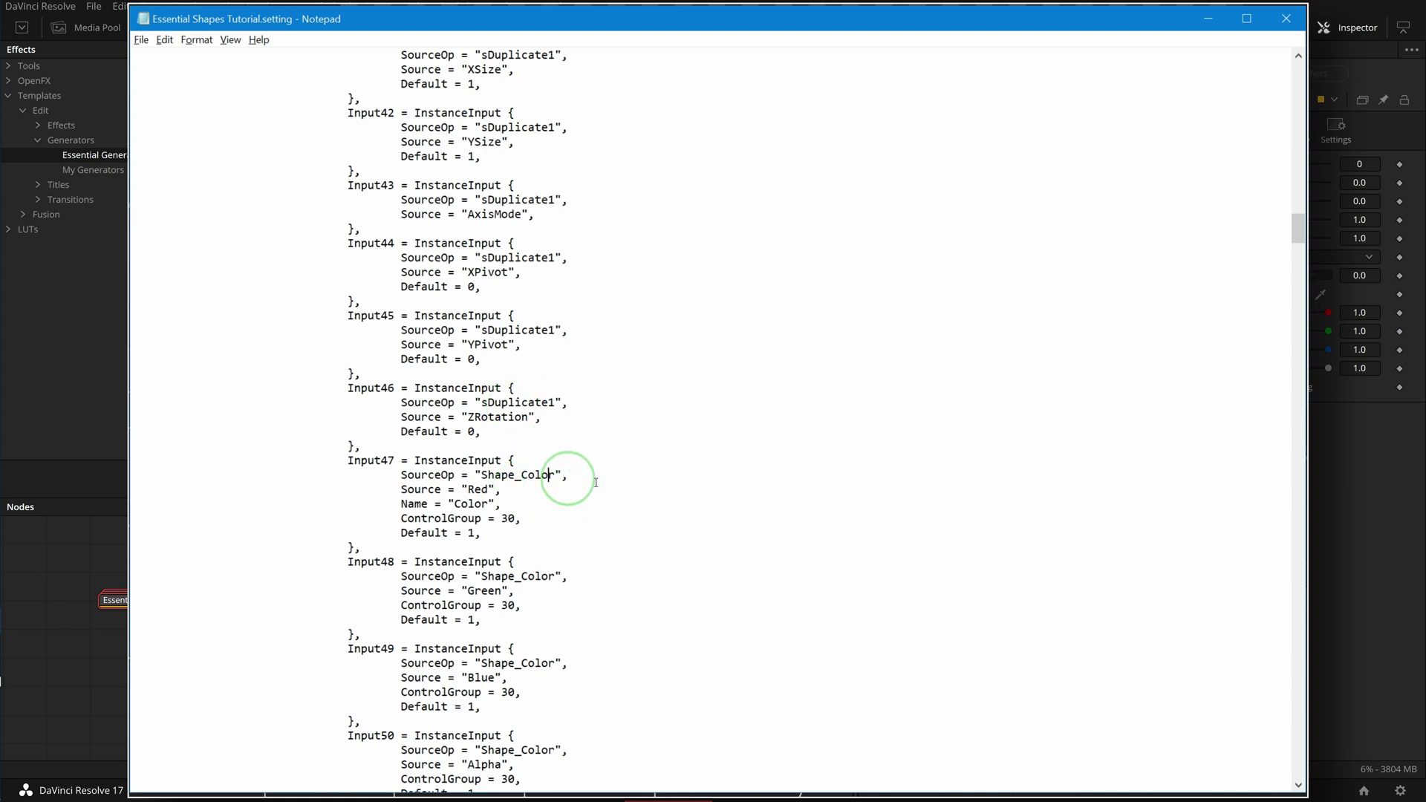
left_click(536, 518)
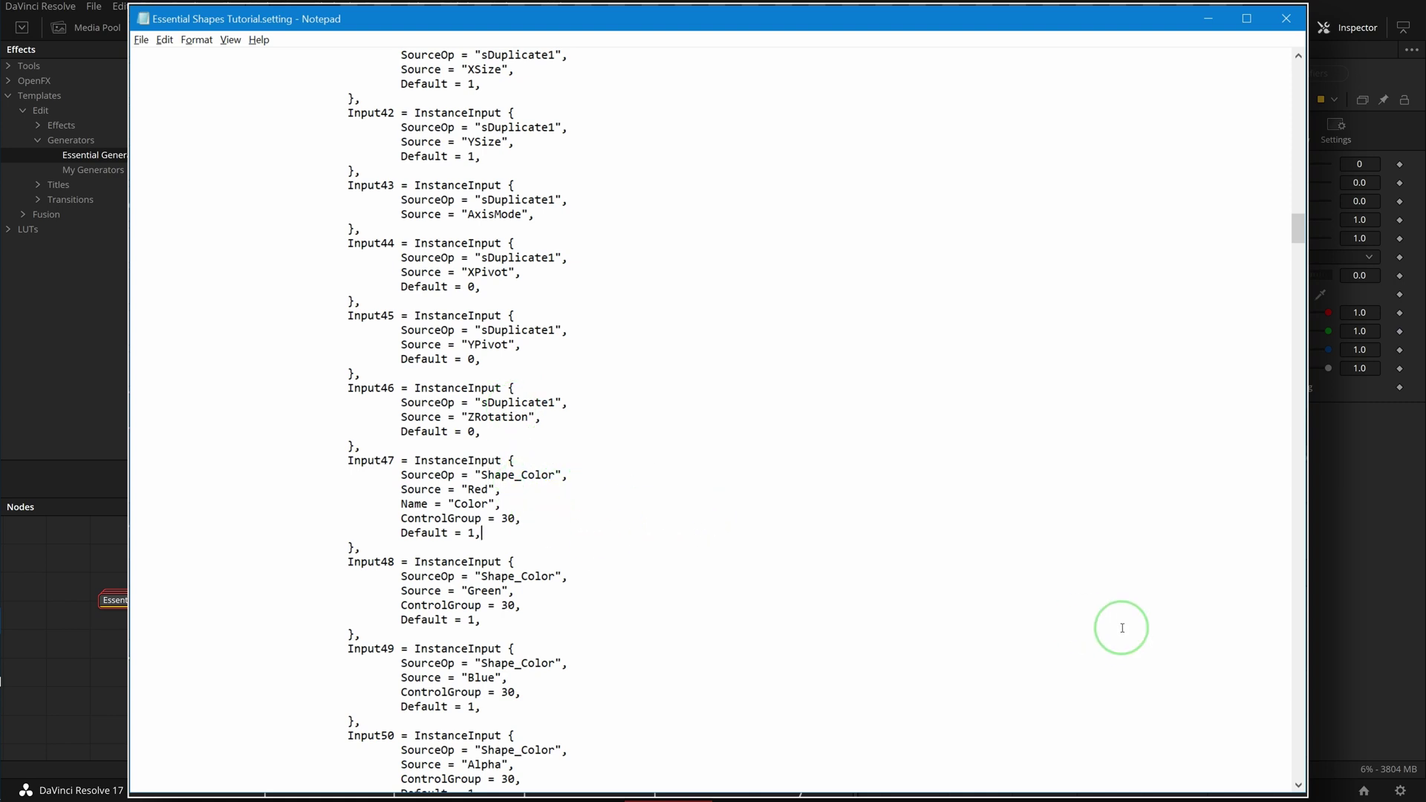
key("Return")
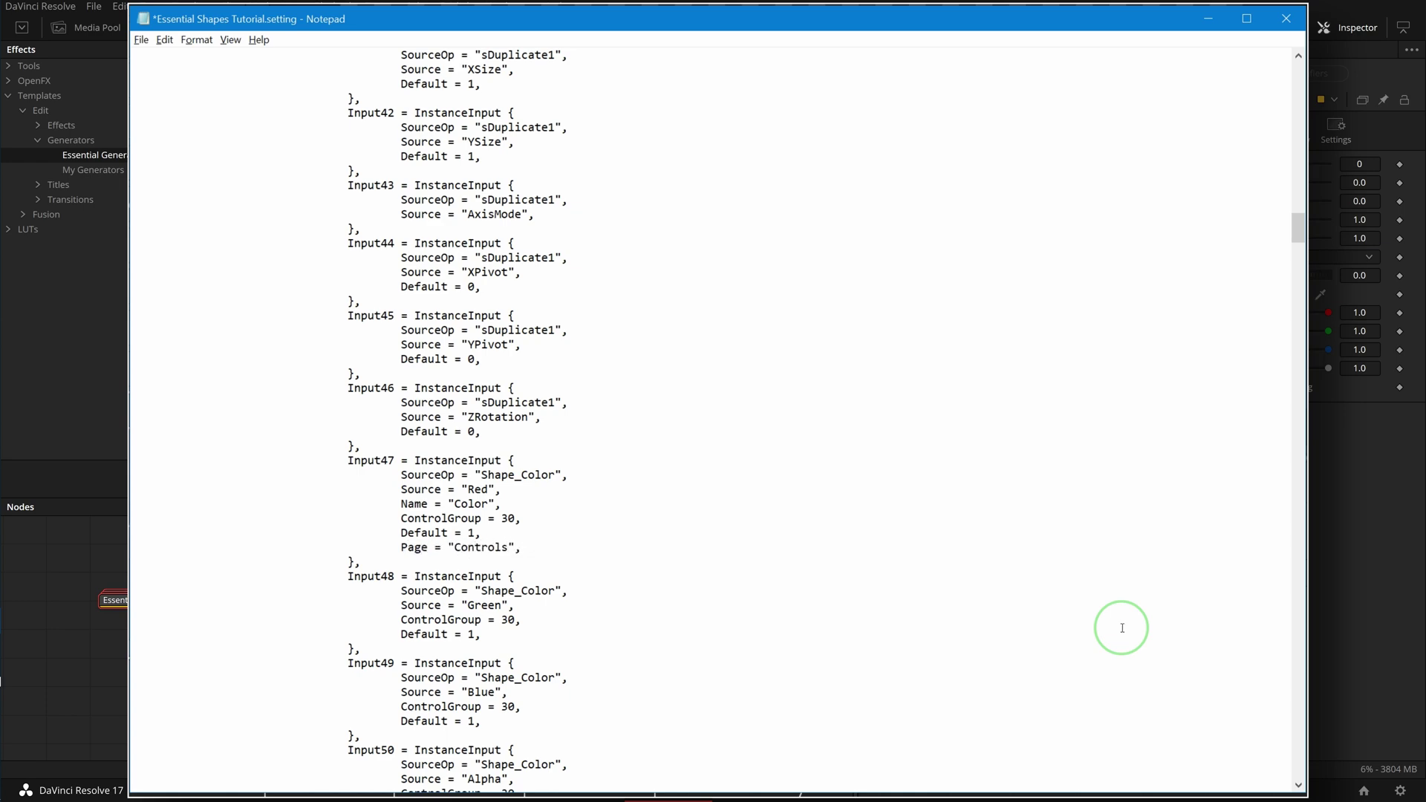
key("alt+Tab")
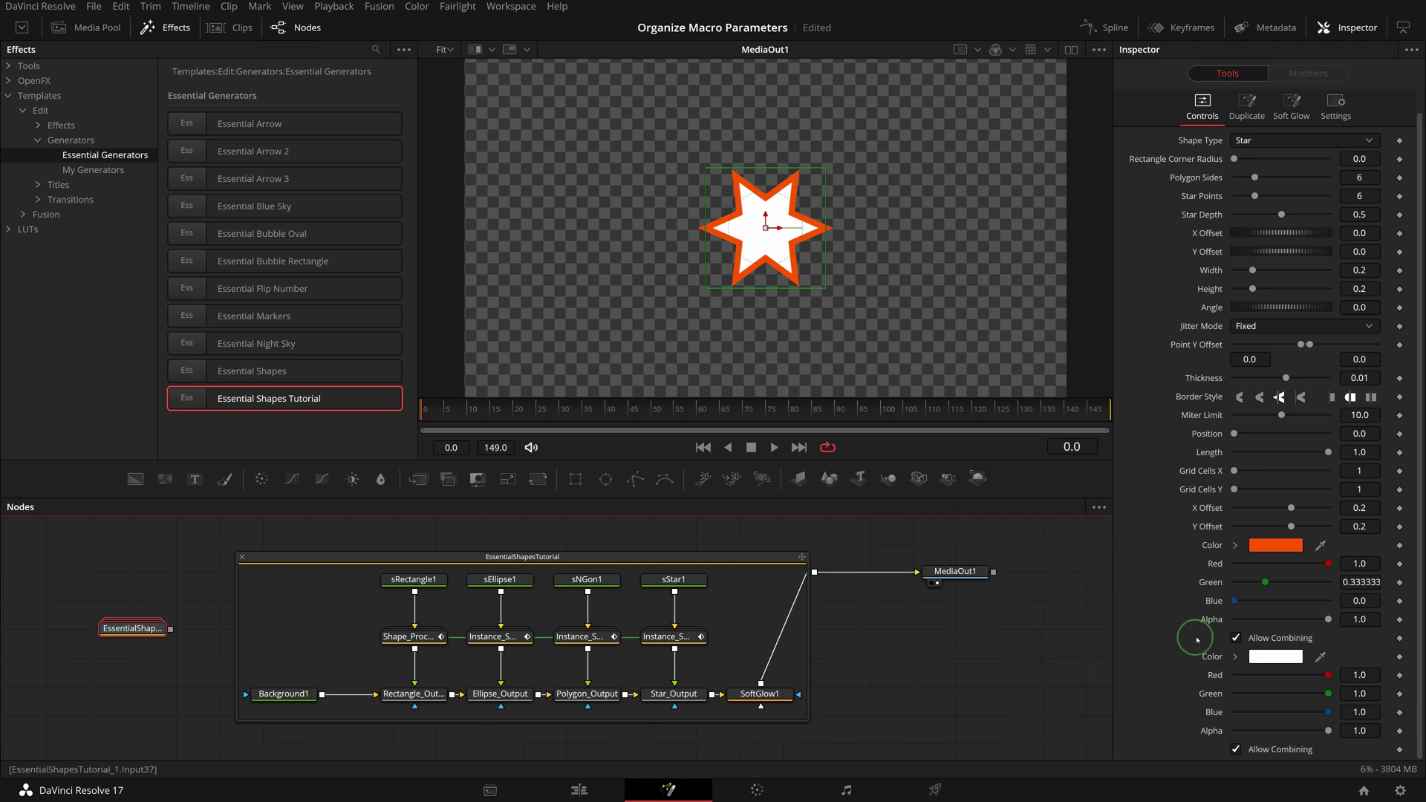
left_click(1259, 108)
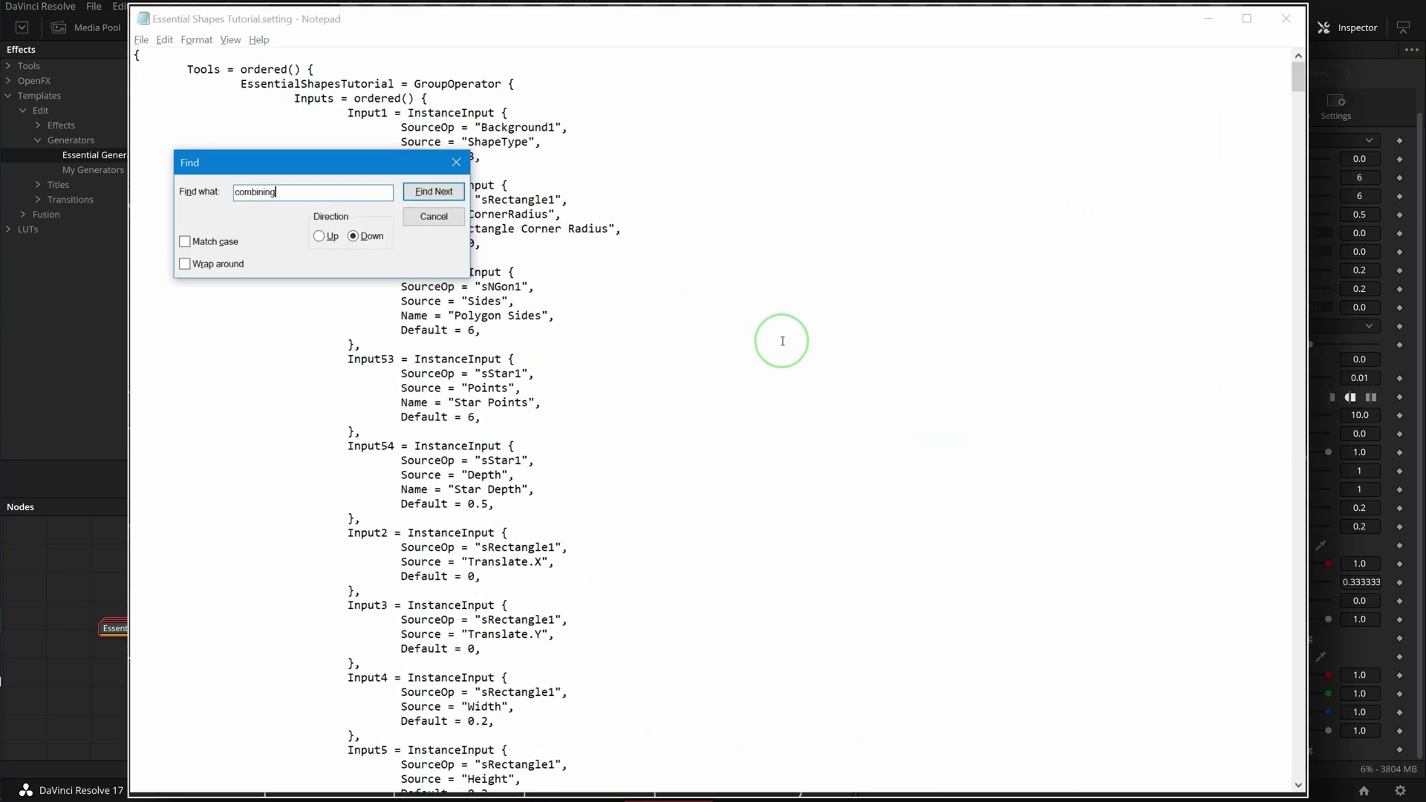
Delete the border's Input37 AllowCombining block
key("Return")
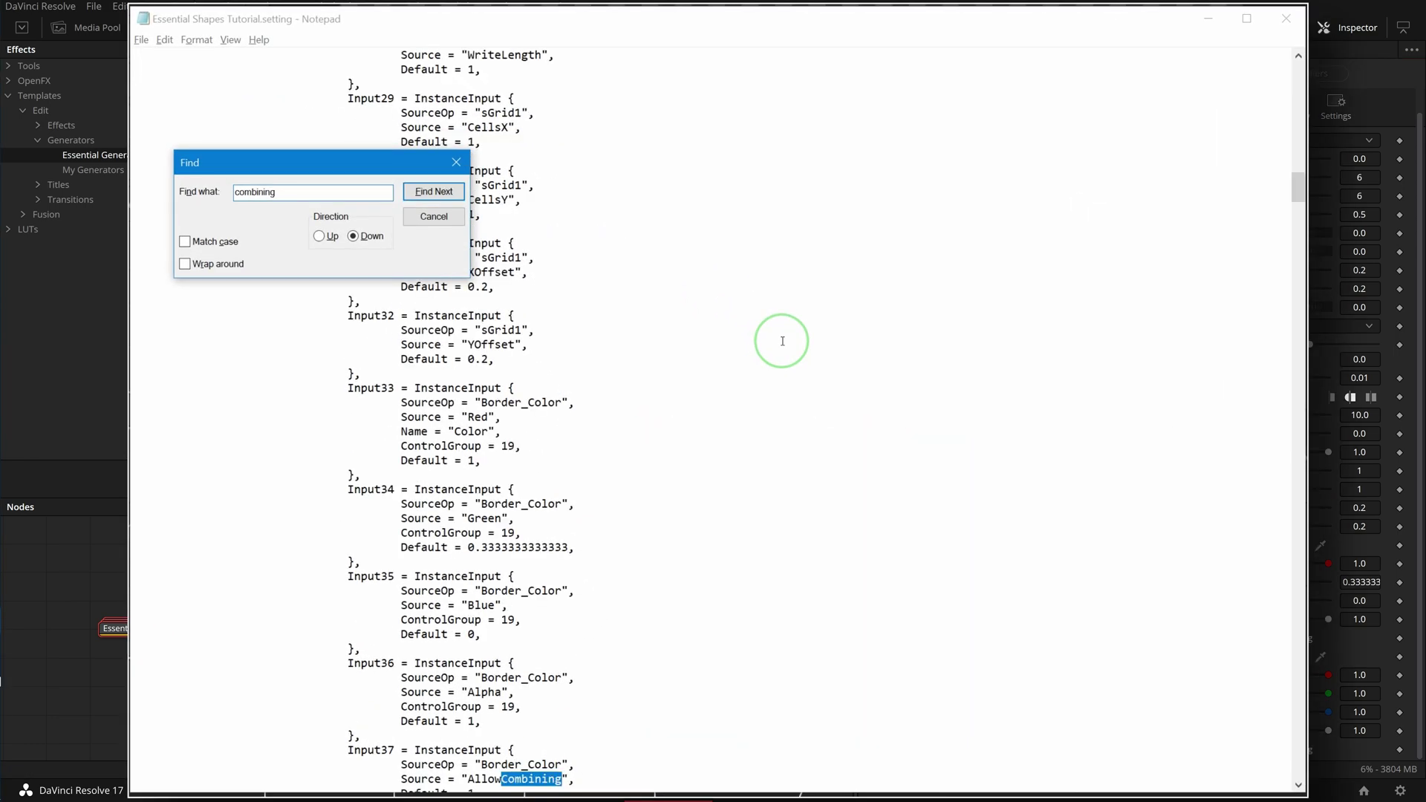
left_click(435, 227)
scroll(694, 602, "down", 10)
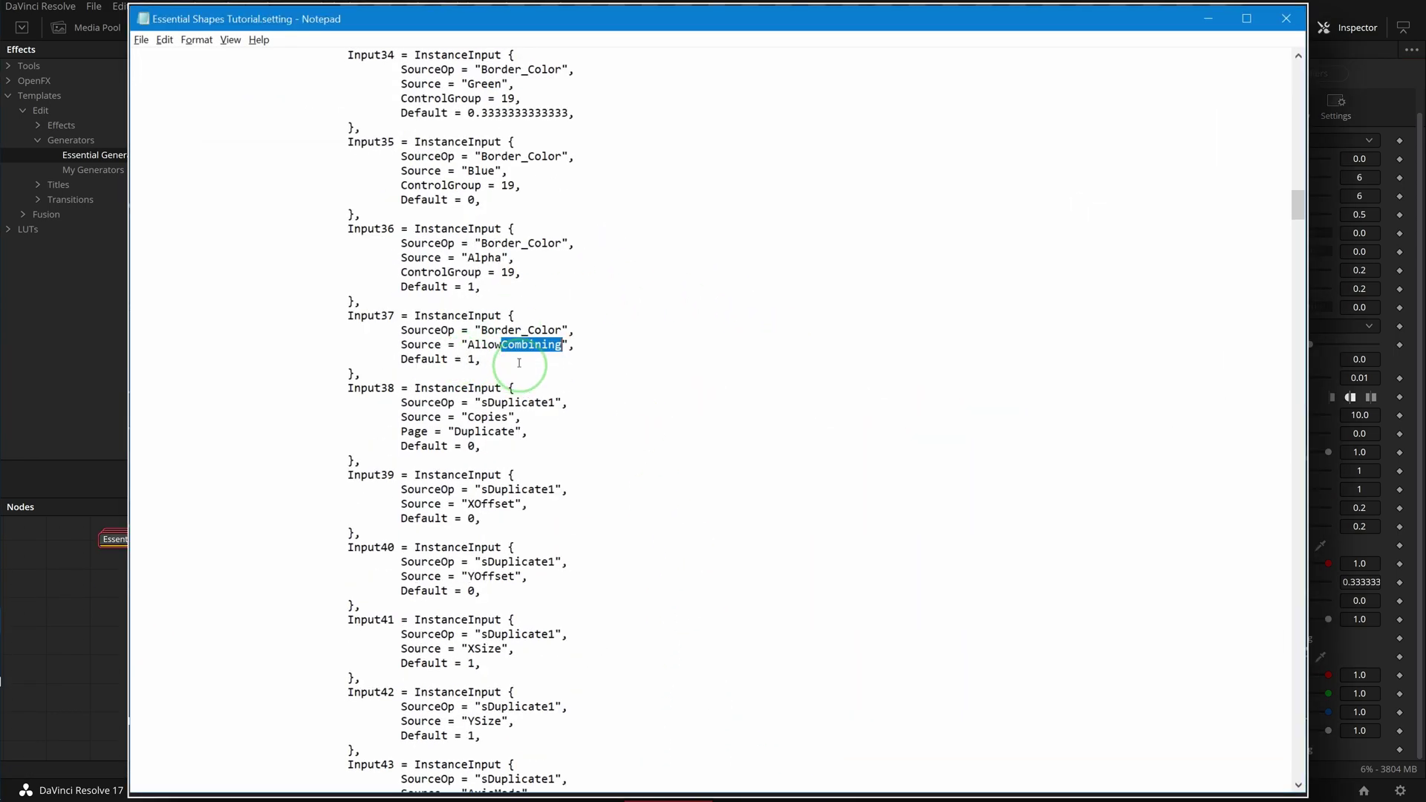
key("Up")
key("Home")
key("shift+Down")
key("shift+Down")
key("shift+Down")
key("shift+Down")
key("shift+Down")
key("Delete")
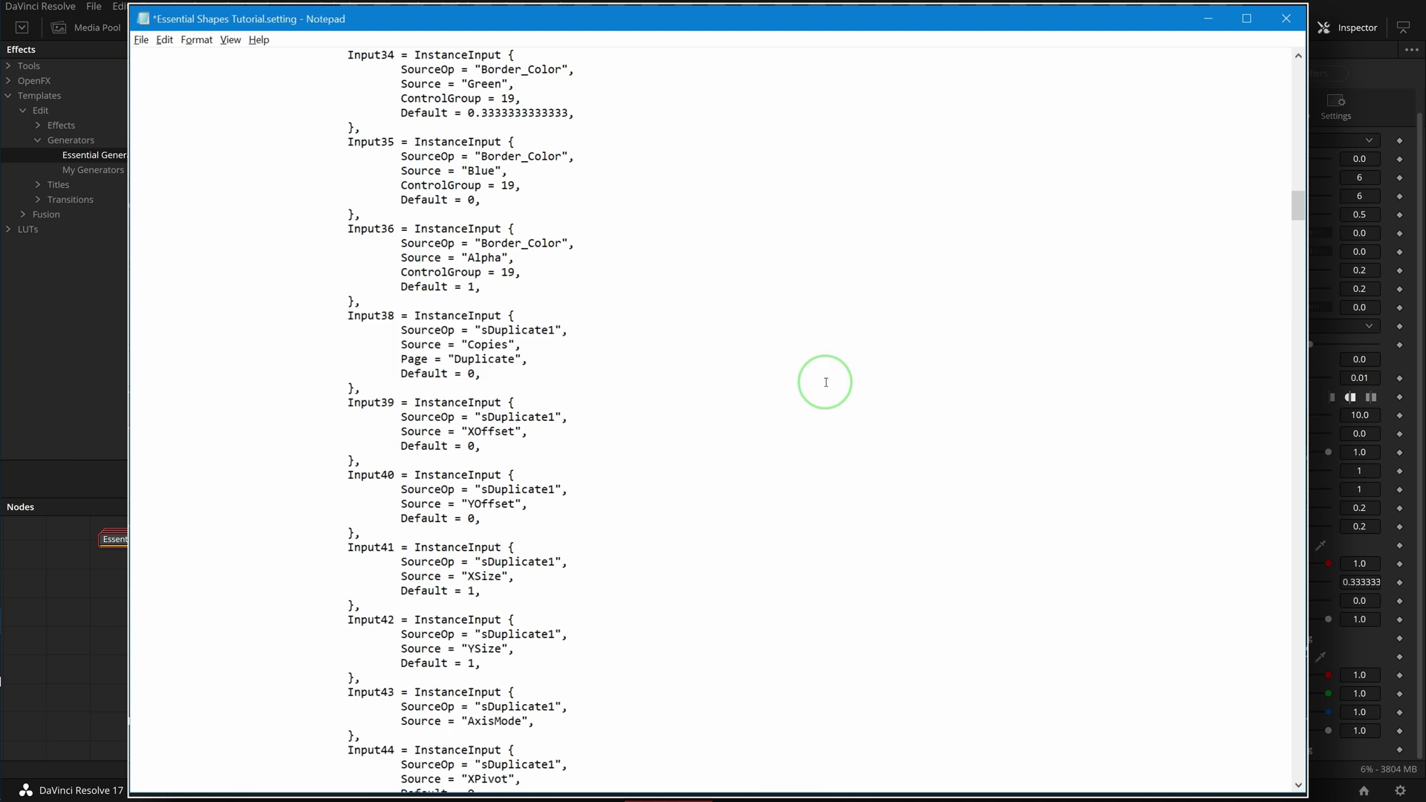
Delete the shape colour's Input51 AllowCombining block
key("F3")
scroll(817, 389, "down", 5)
left_click(626, 551)
key("shift+Down")
key("shift+Down")
key("shift+Down")
key("shift+Down")
key("shift+Down")
key("Delete")
Save the macro file from the File menu and bring Resolve back to the front
left_click(141, 39)
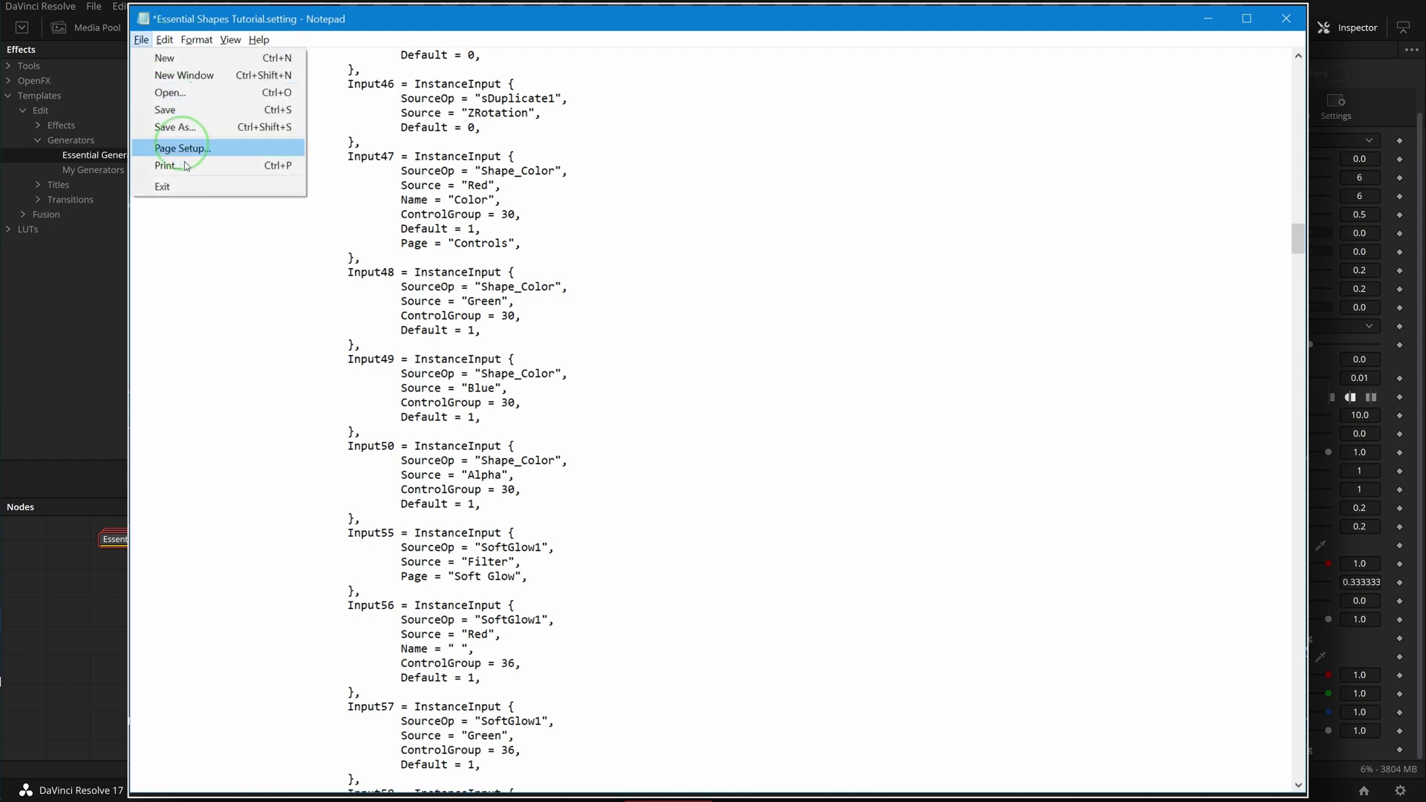
left_click(170, 110)
left_click(1417, 496)
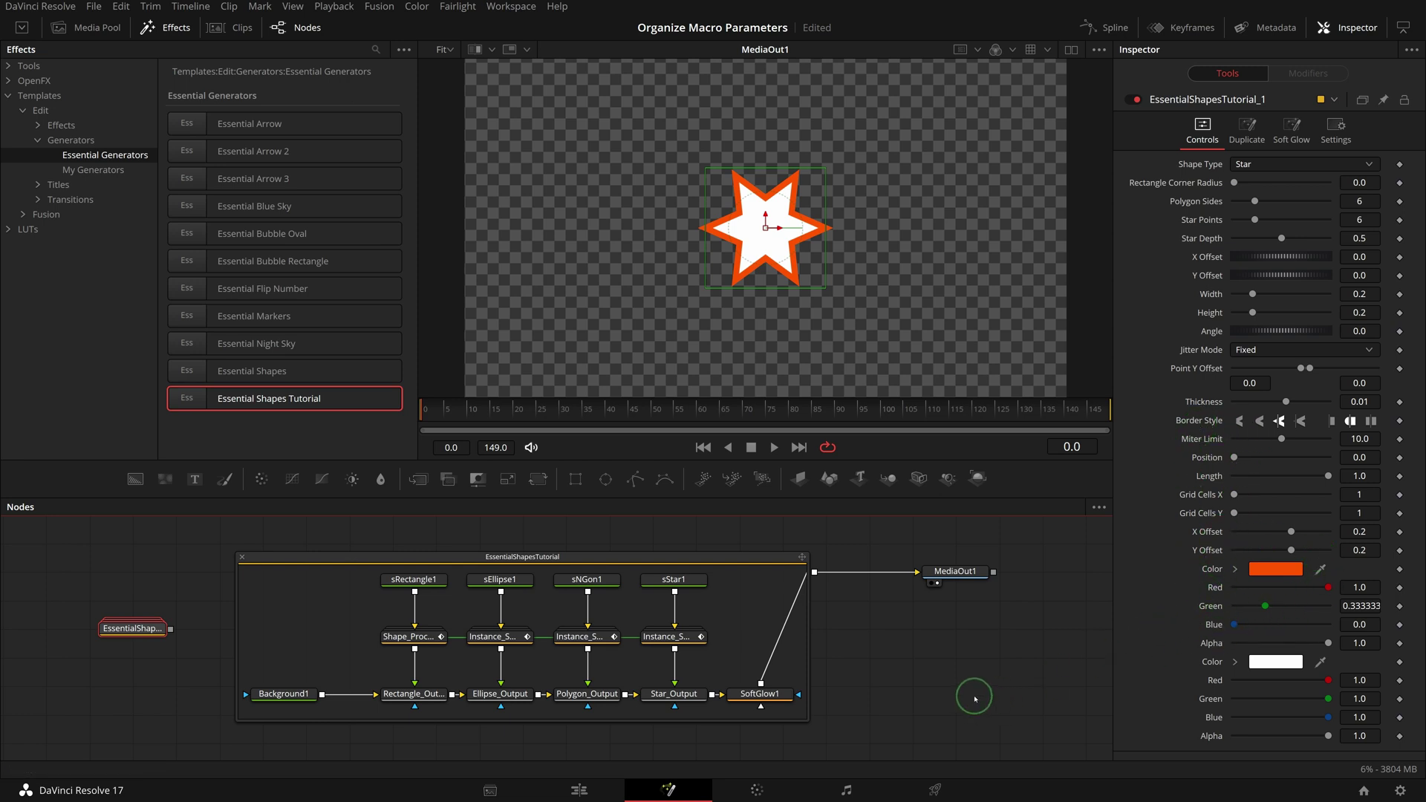
Replace the old macro node with the updated macro and open its Jitter page
key("Delete")
left_click_drag(267, 401, 187, 642)
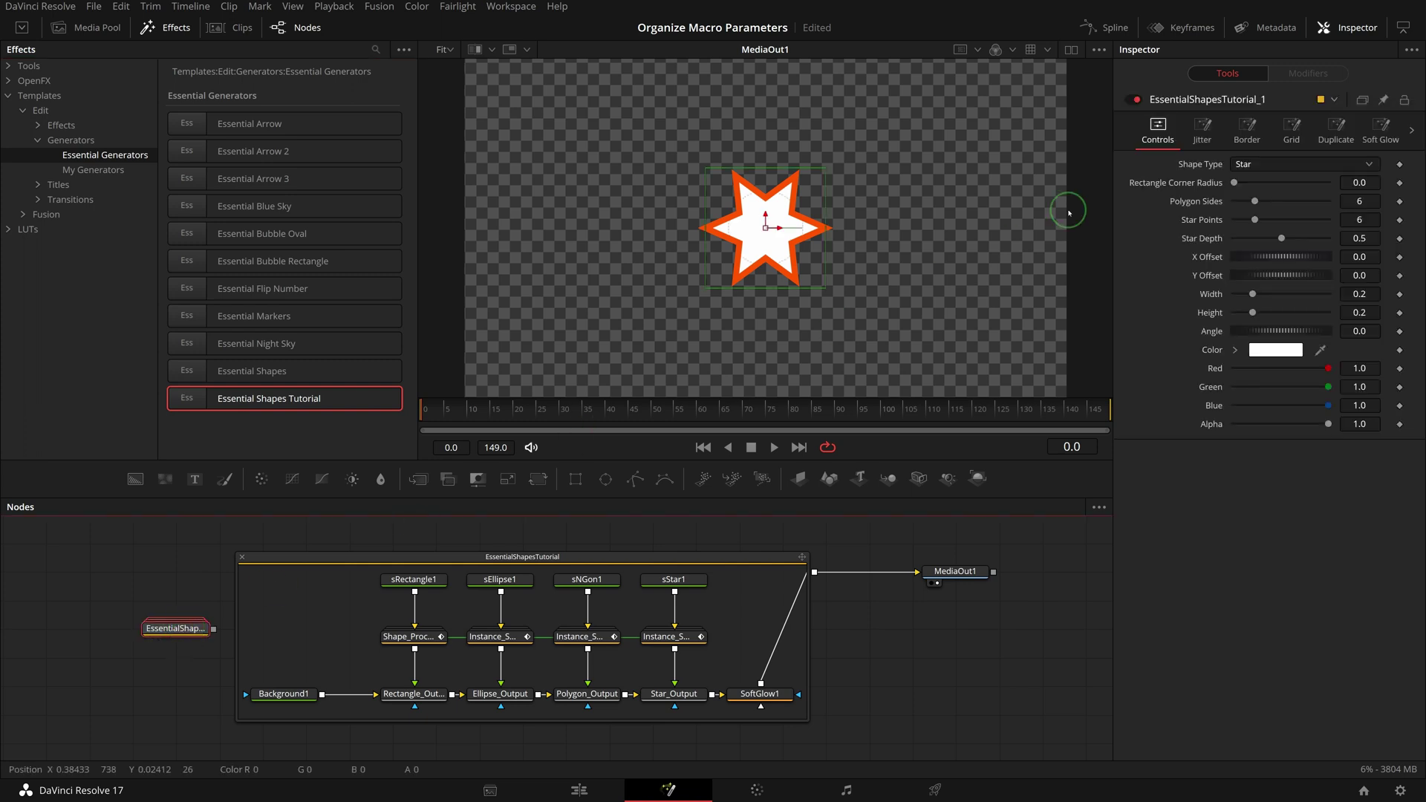
left_click(1197, 257)
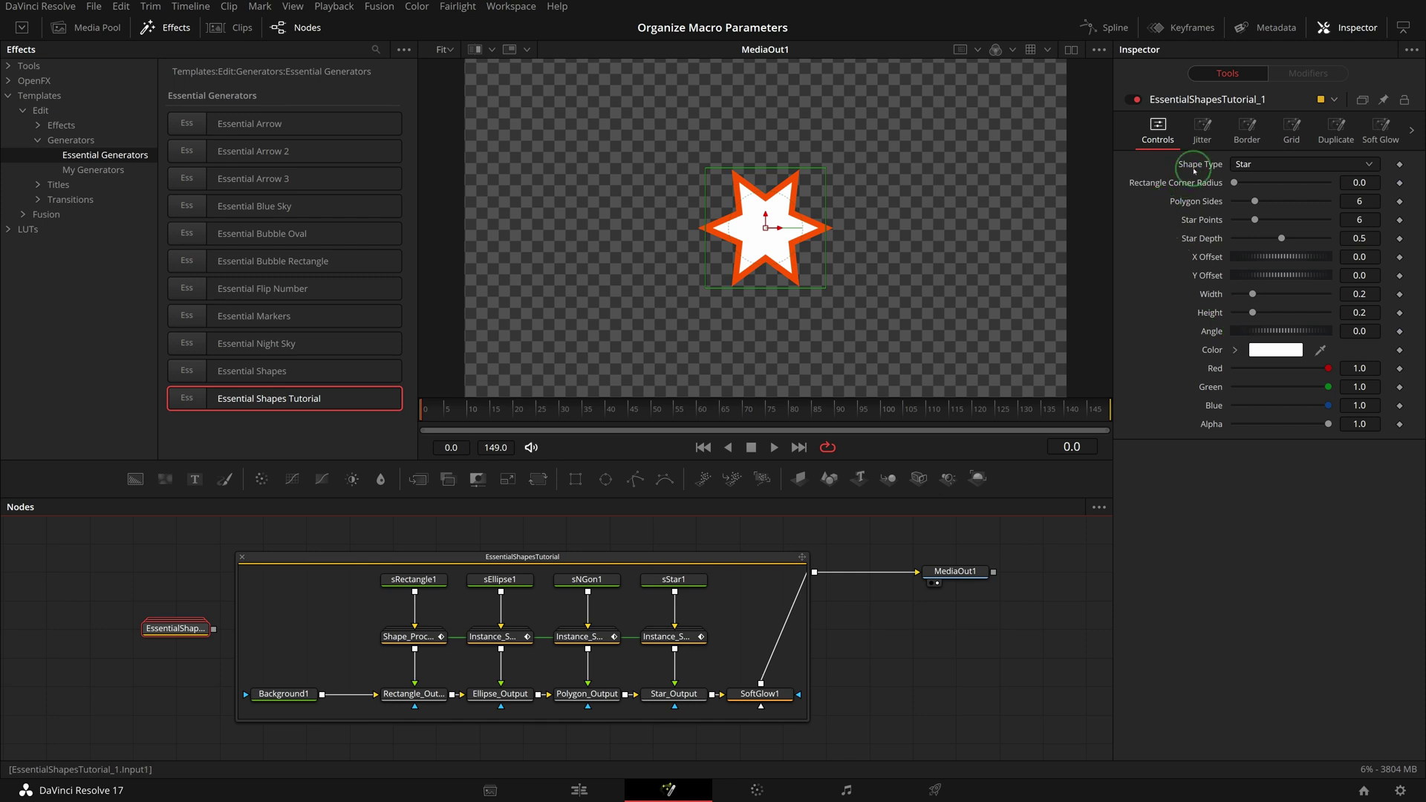
left_click(1201, 130)
Review the macro's Border page, then its Soft Glow page
left_click(1247, 141)
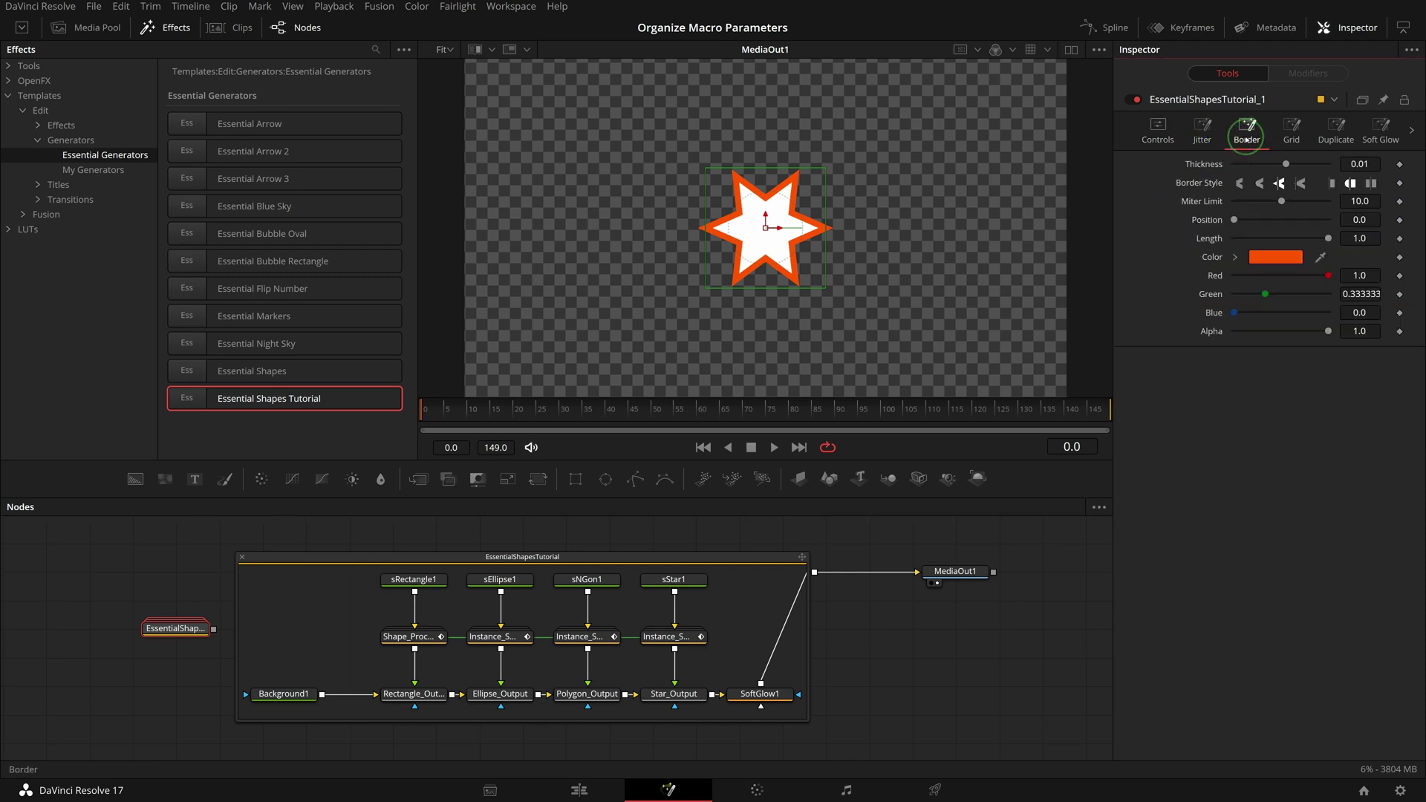
left_click(1226, 268)
left_click(1380, 130)
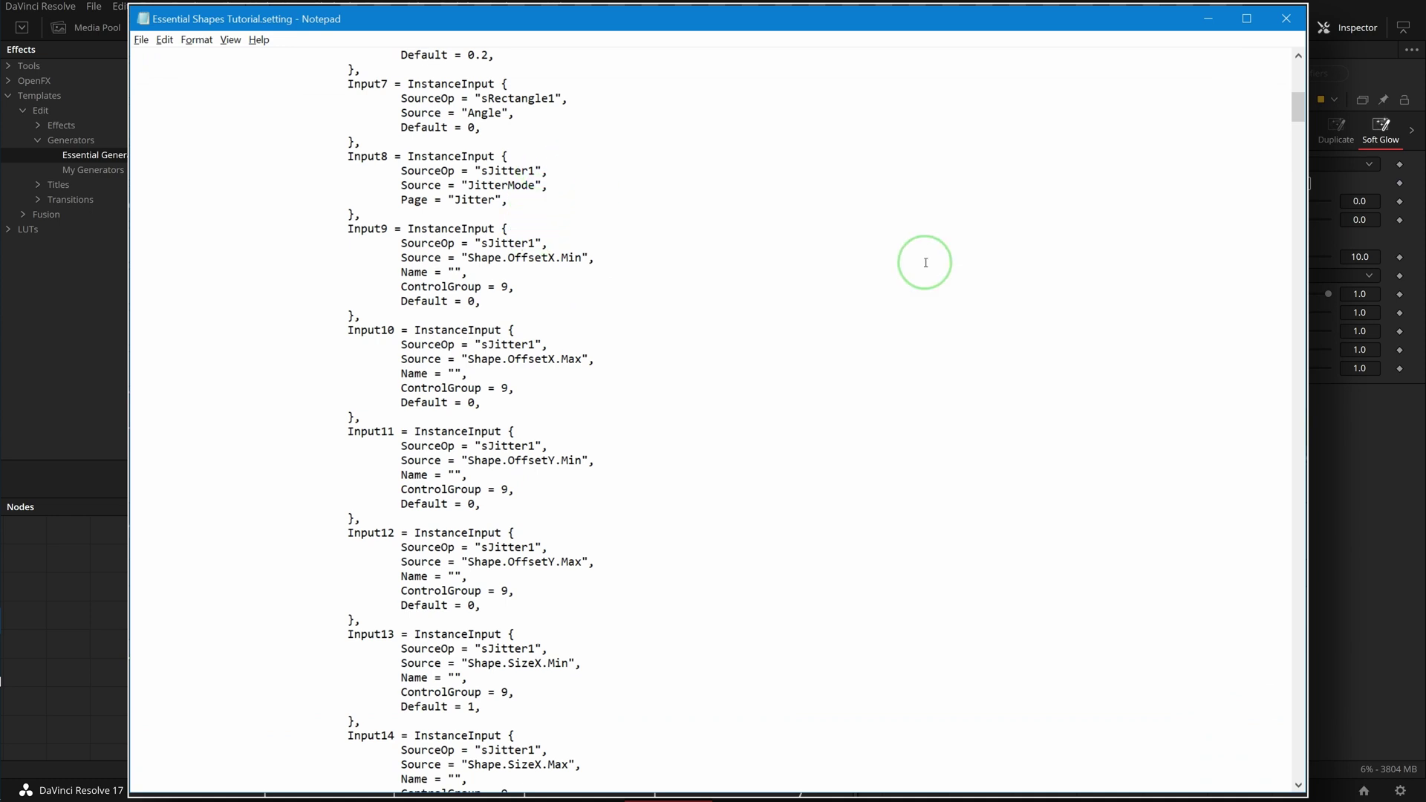
Move the Input8–Input22 Jitter blocks to sit after the Input50 colour block
key("shift+Down")
key("shift+Down")
key("shift+Down")
key("shift+Down")
key("shift+Down")
key("shift+Down")
key("shift+Down")
key("shift+Down")
key("shift+Down")
key("shift+Down")
key("shift+Down")
key("shift+Down")
key("shift+Down")
key("shift+Down")
key("shift+Down")
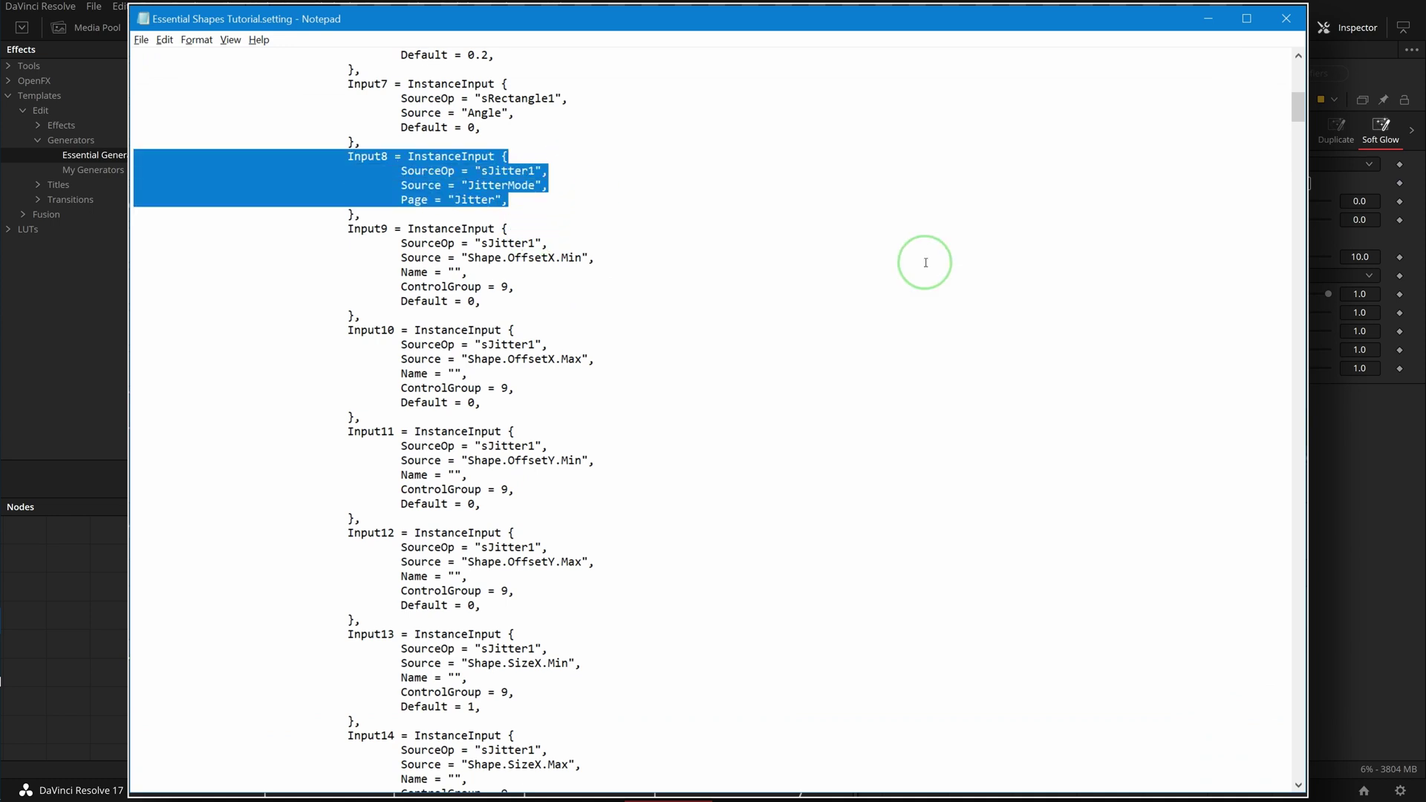
key("shift+Down")
key("shift+Down")
key("shift+Down")
key("shift+Down")
key("shift+Down")
key("shift+Down")
key("shift+Down")
key("shift+Down")
key("shift+Down")
key("shift+Down")
key("shift+Down")
key("shift+Down")
key("shift+Down")
key("shift+Down")
key("shift+Down")
key("shift+Down")
key("shift+Down")
key("shift+Down")
key("shift+Down")
key("shift+Down")
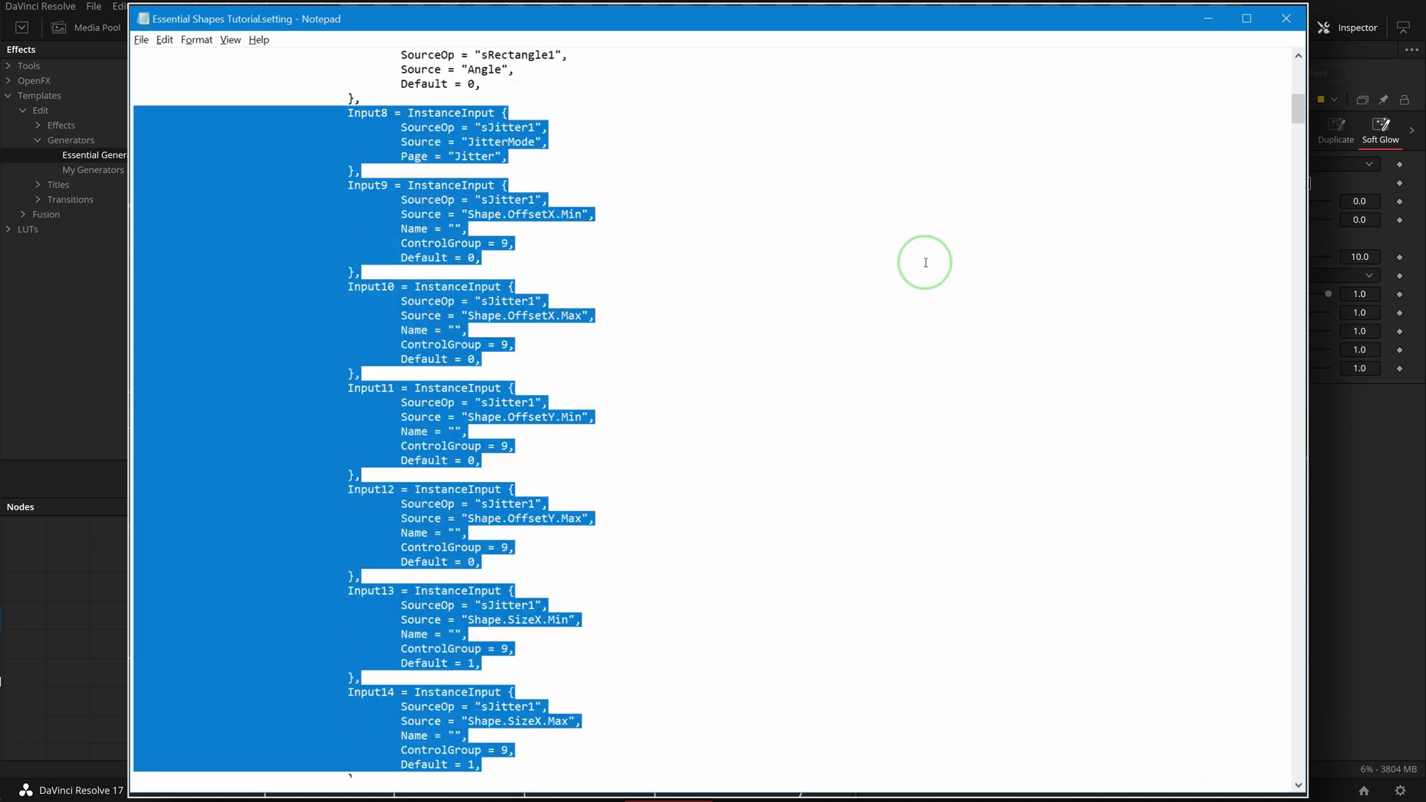
key("shift+Down")
key("shift+Down")
key("shift+Down")
key("shift+Down")
key("shift+Down")
key("shift+Down")
key("shift+Down")
key("shift+Down")
key("shift+Down")
key("shift+Down")
key("shift+Down")
key("shift+Down")
key("shift+Down")
key("shift+Down")
key("shift+Down")
key("shift+Down")
key("shift+Down")
key("shift+Down")
key("shift+Down")
key("shift+Down")
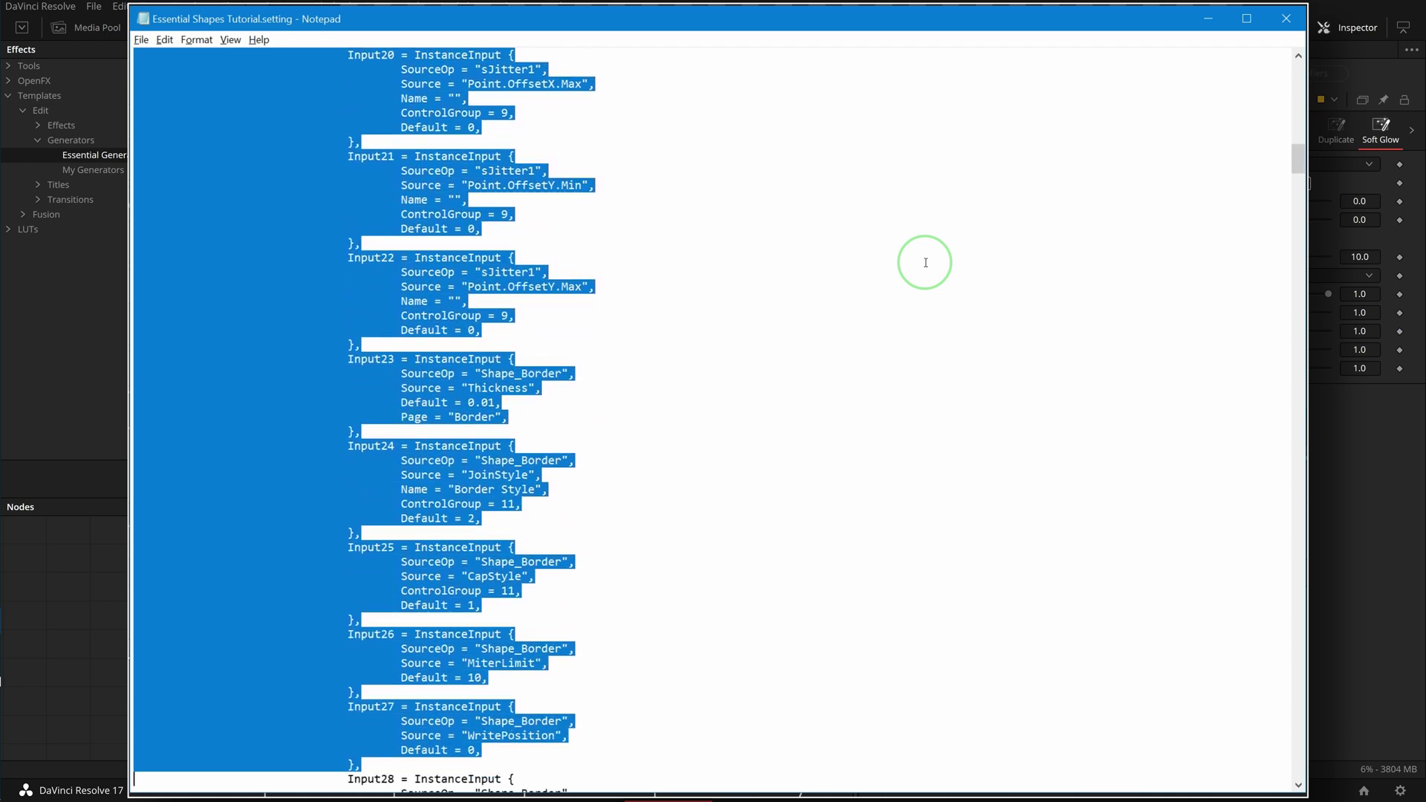
key("shift+Up")
key("shift+Up")
key("shift+Up")
key("shift+Up")
key("shift+Up")
key("shift+Up")
key("shift+Up")
key("shift+Up")
key("shift+Up")
key("shift+Up")
key("shift+Up")
key("shift+Up")
key("shift+Up")
key("shift+Up")
key("shift+Up")
key("shift+Up")
key("shift+Up")
key("shift+Up")
key("shift+Up")
key("shift+Up")
key("shift+Up")
key("shift+Up")
key("shift+Up")
key("shift+Up")
key("shift+Up")
key("shift+Up")
key("shift+Up")
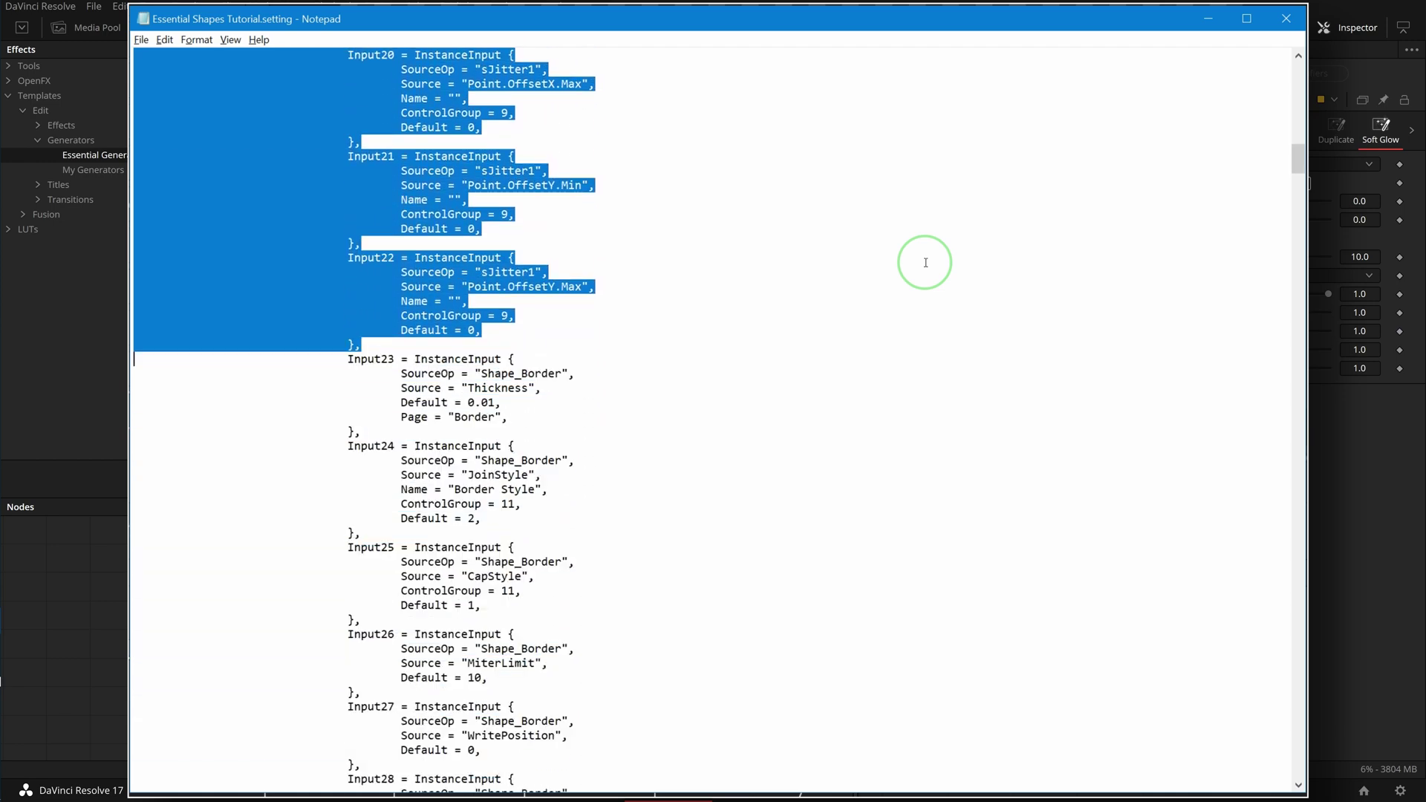
scroll(628, 328, "up", 20)
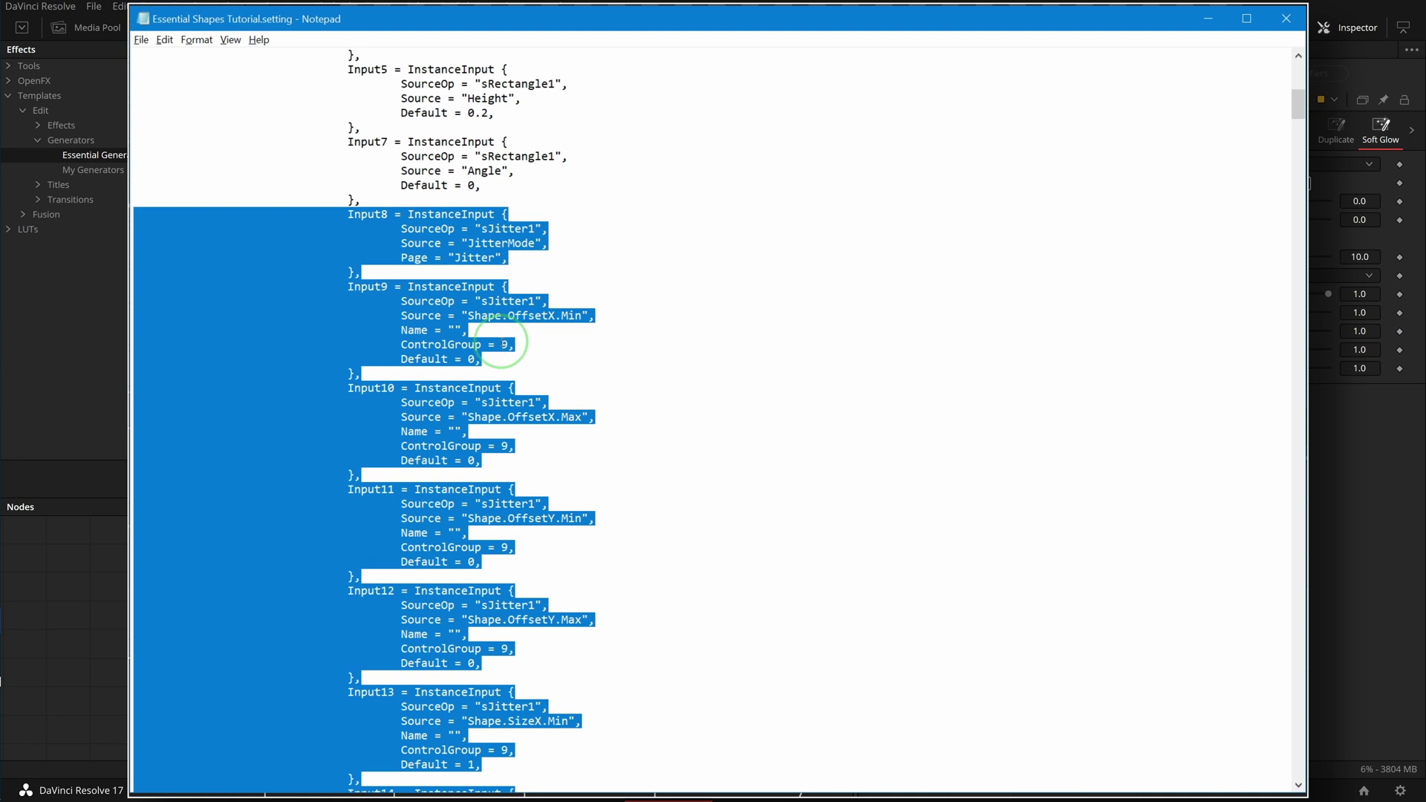
key("Delete")
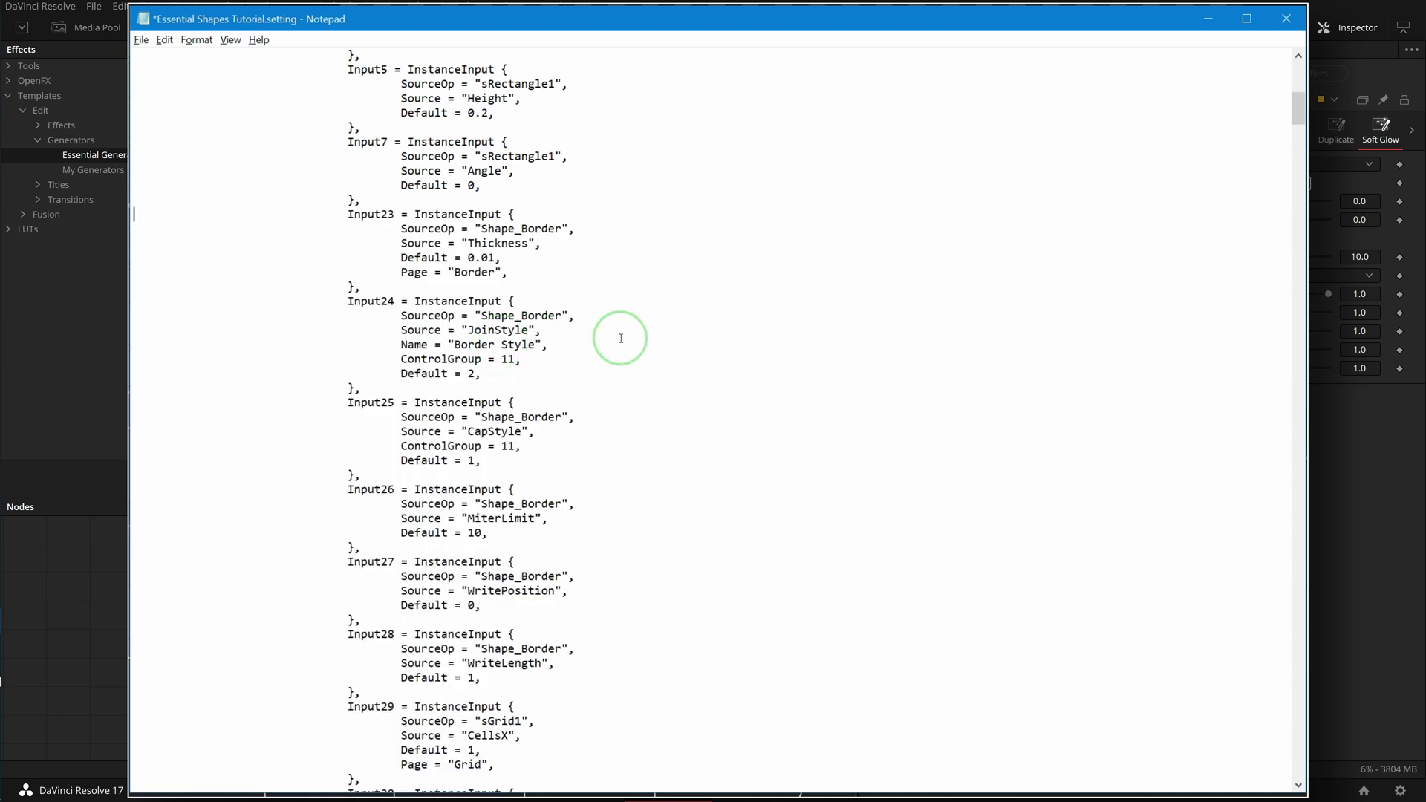
scroll(621, 338, "down", 20)
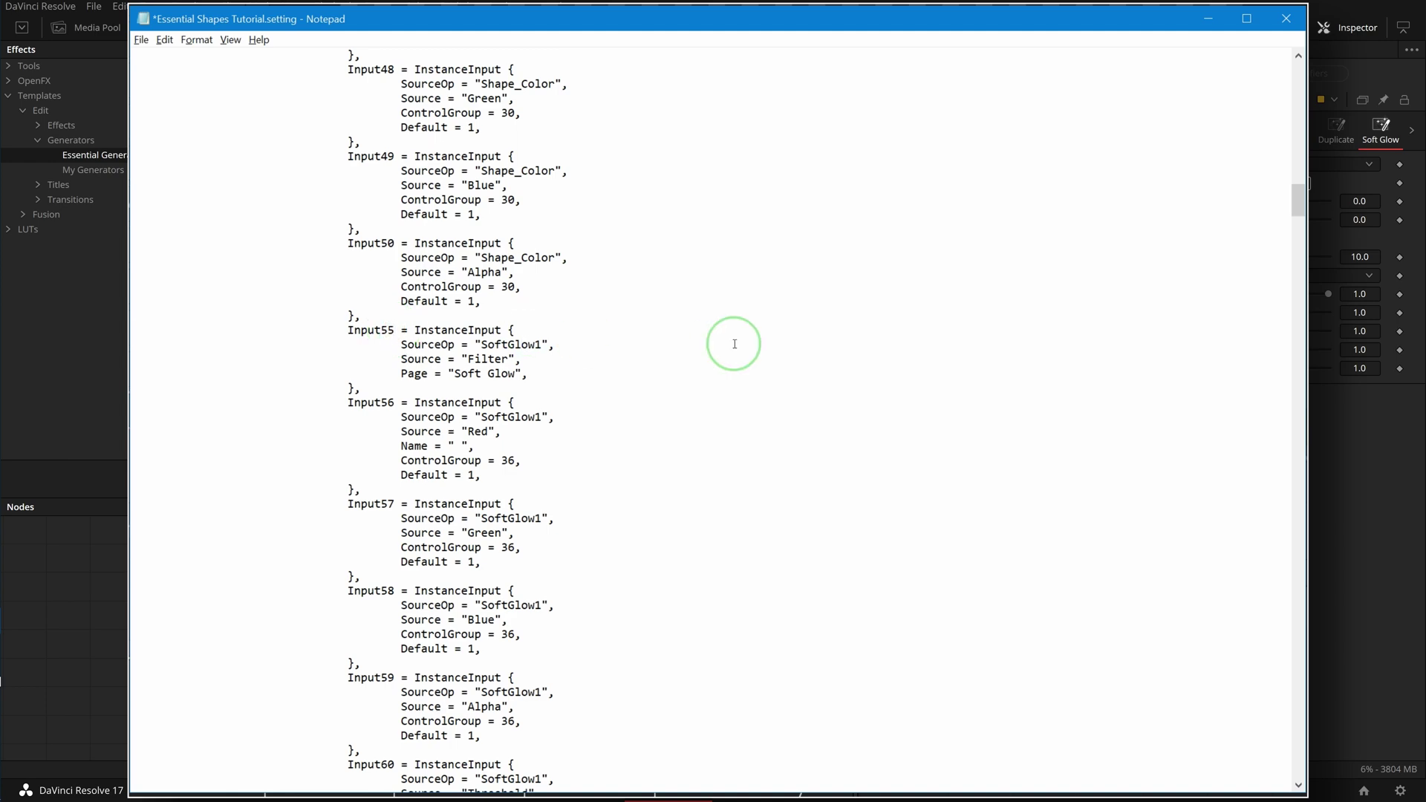
key("ctrl+z")
View the reordered Jitter page of the macro in Resolve
scroll(579, 519, "down", 2)
scroll(604, 654, "up", 12)
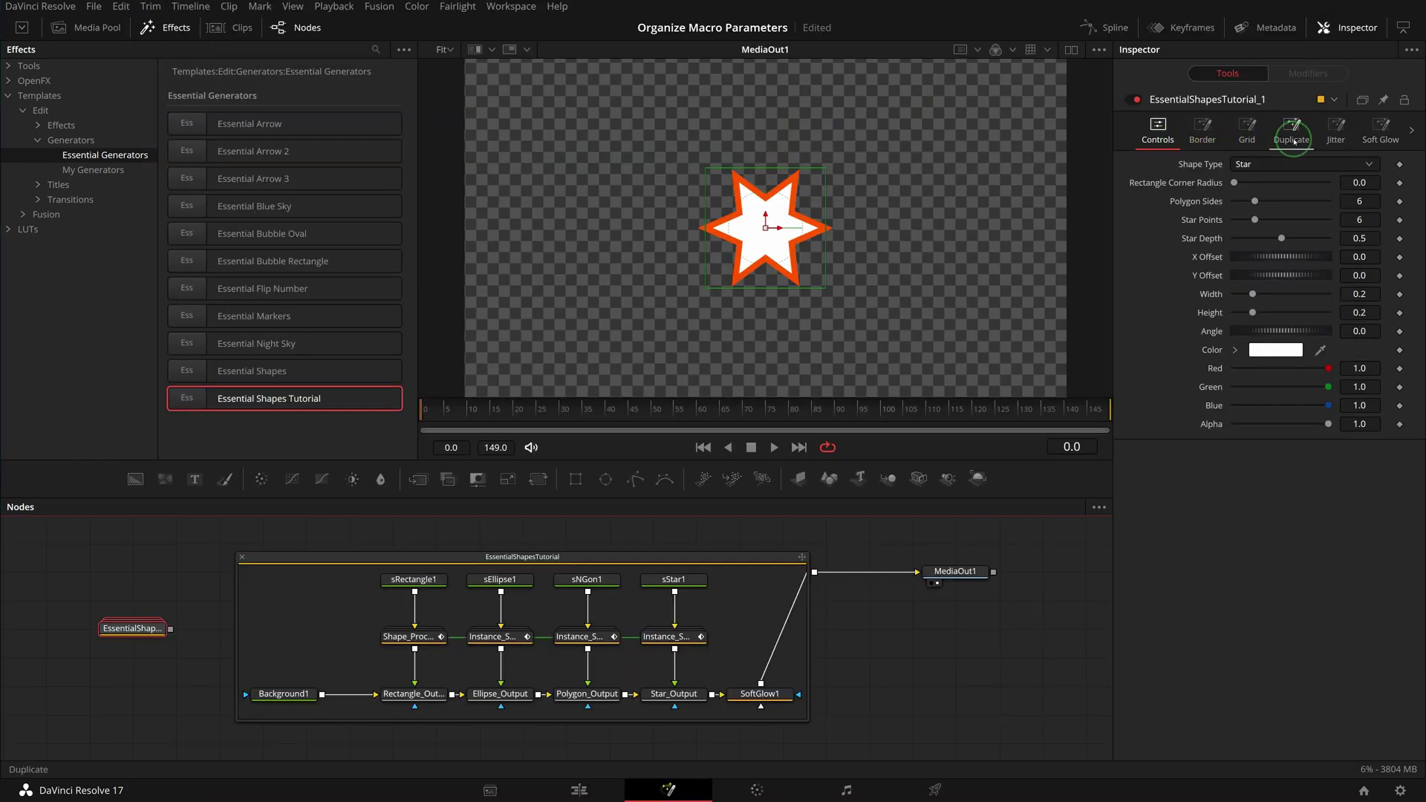
left_click(1330, 141)
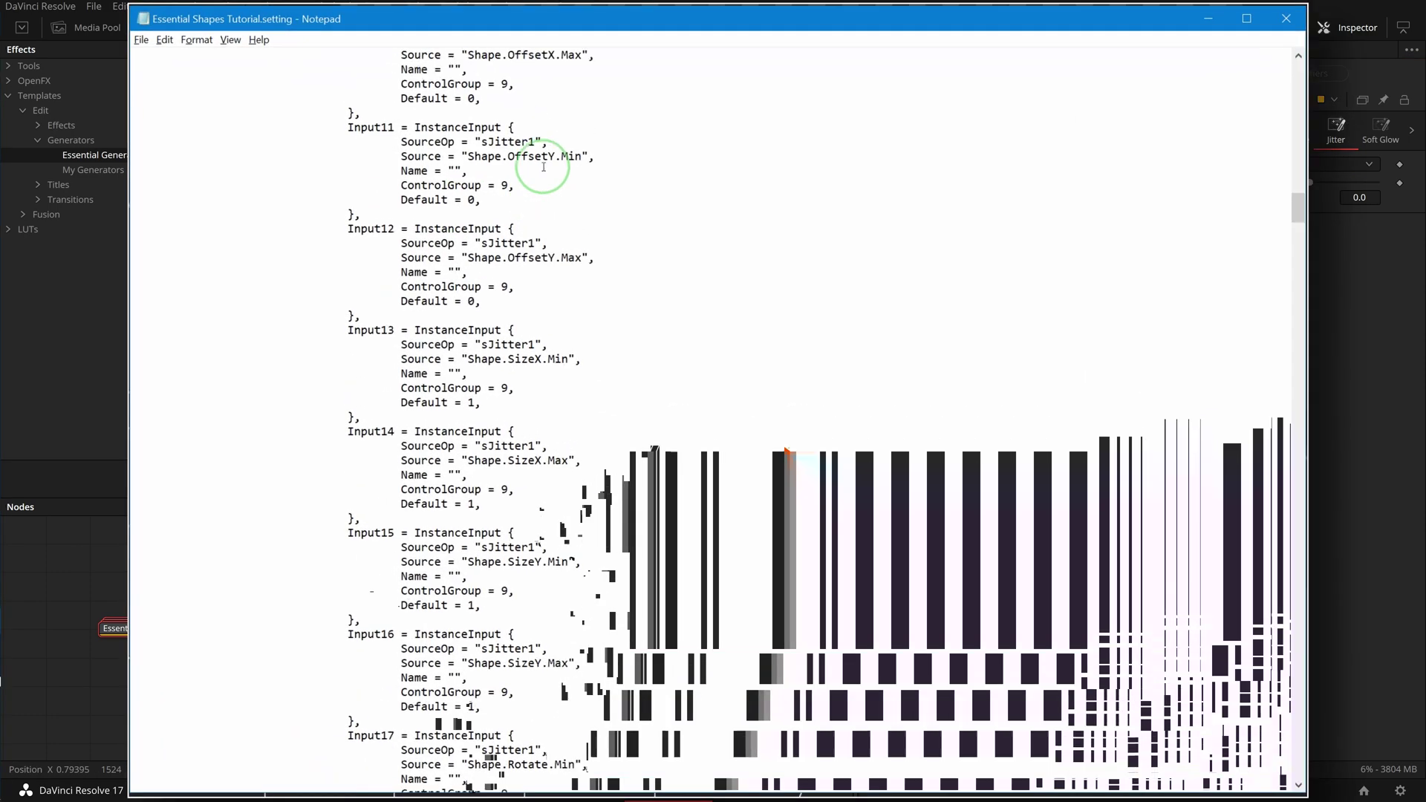
scroll(640, 235, "up", 8)
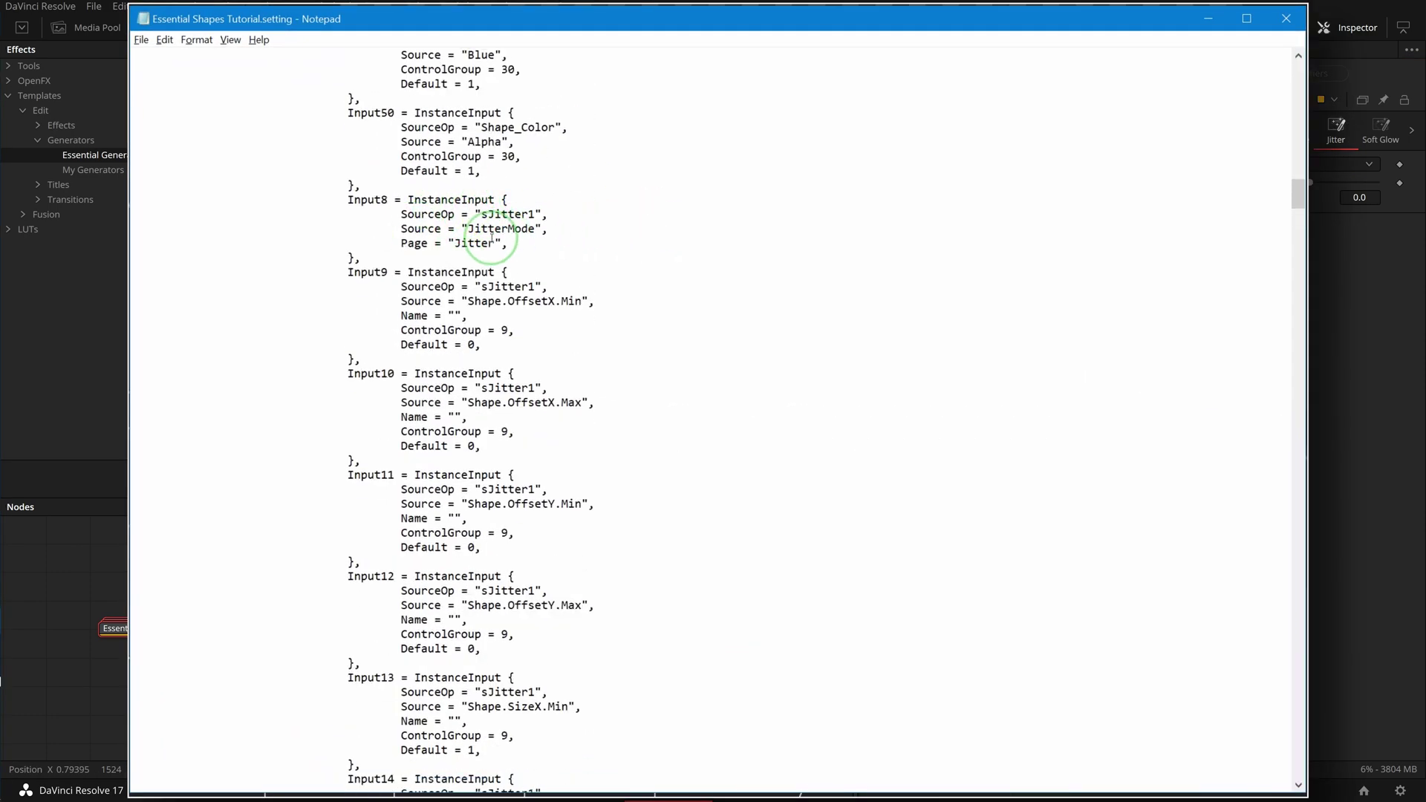
Review the Jitter inputs' ControlGroup = 9 lines, selecting each one in turn
scroll(497, 290, "down", 6)
scroll(508, 342, "down", 13)
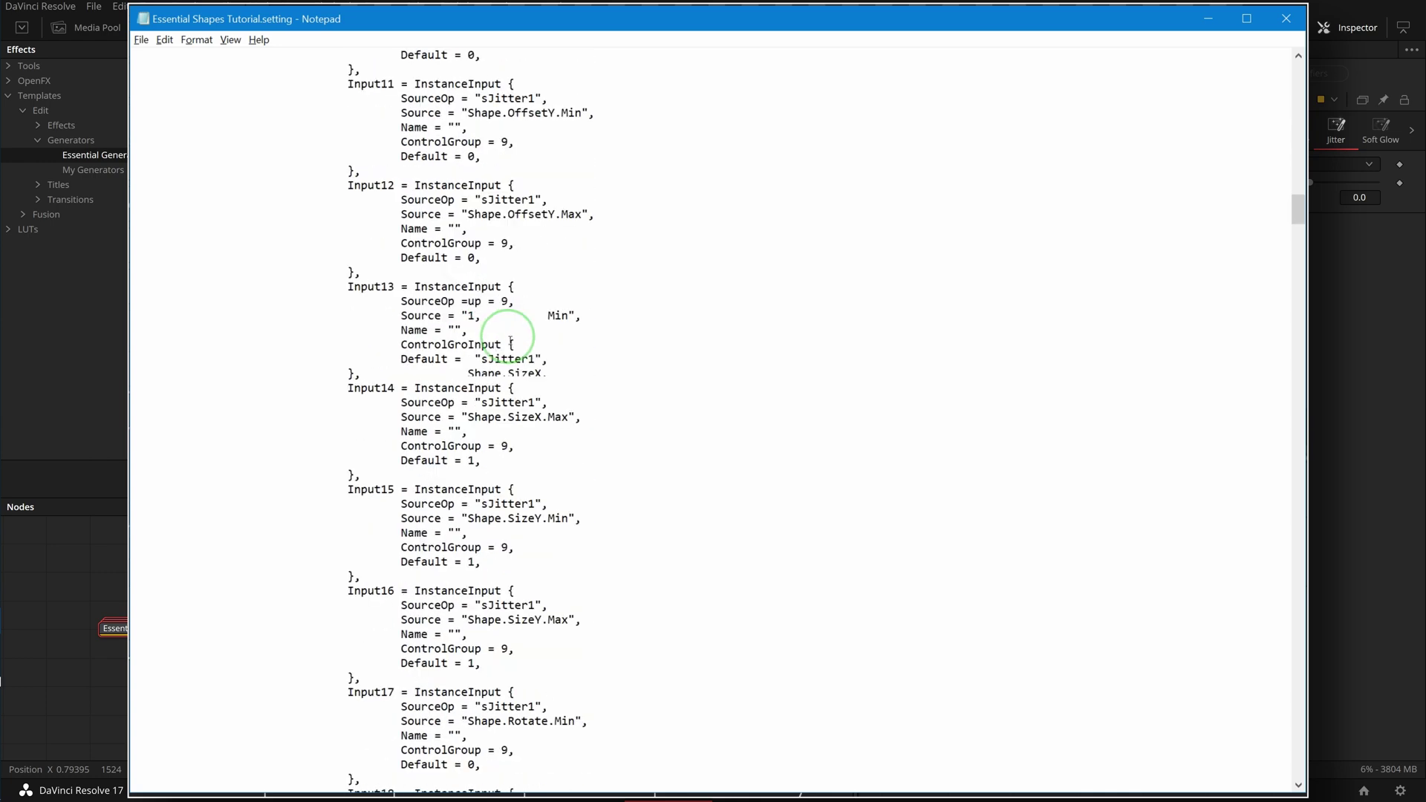
scroll(515, 379, "down", 7)
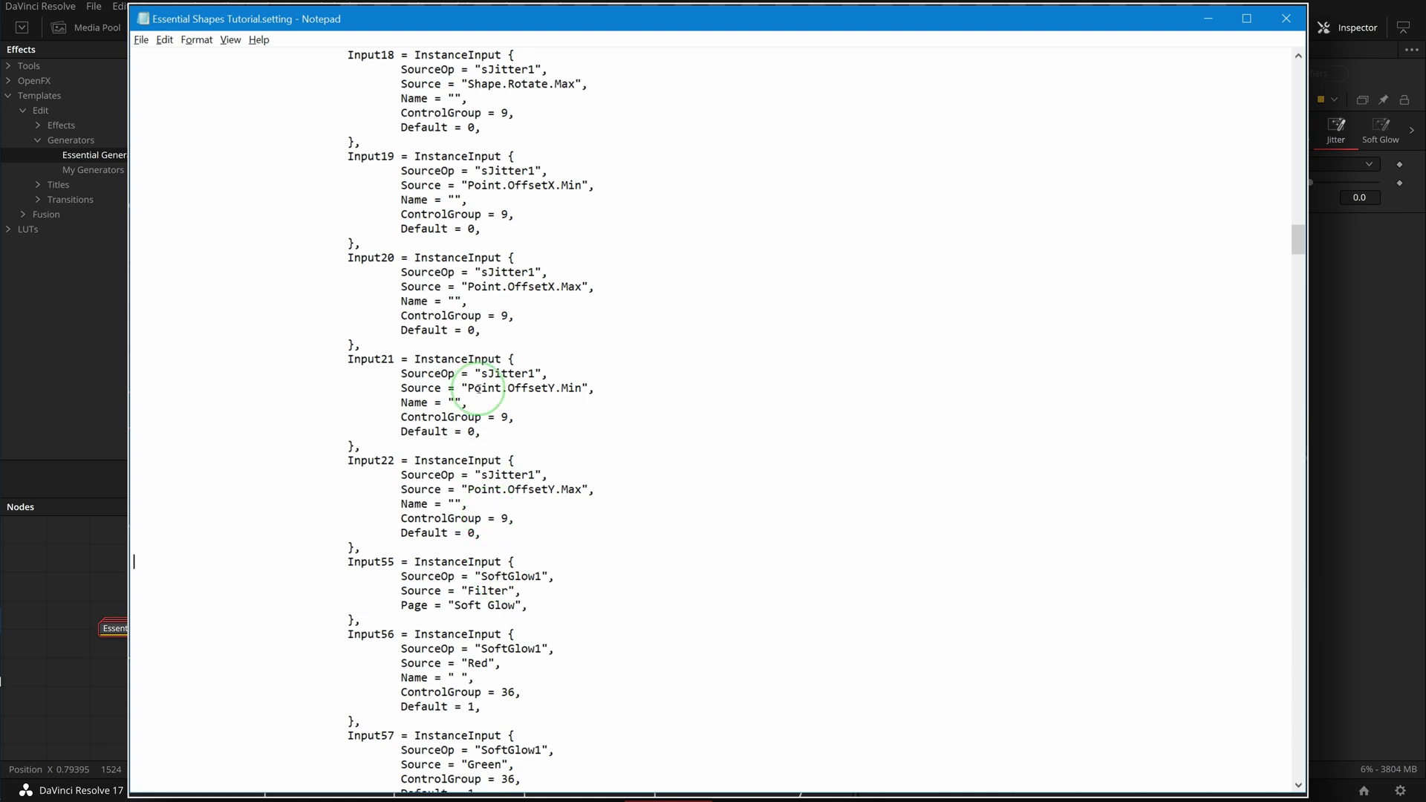
scroll(609, 505, "up", 5)
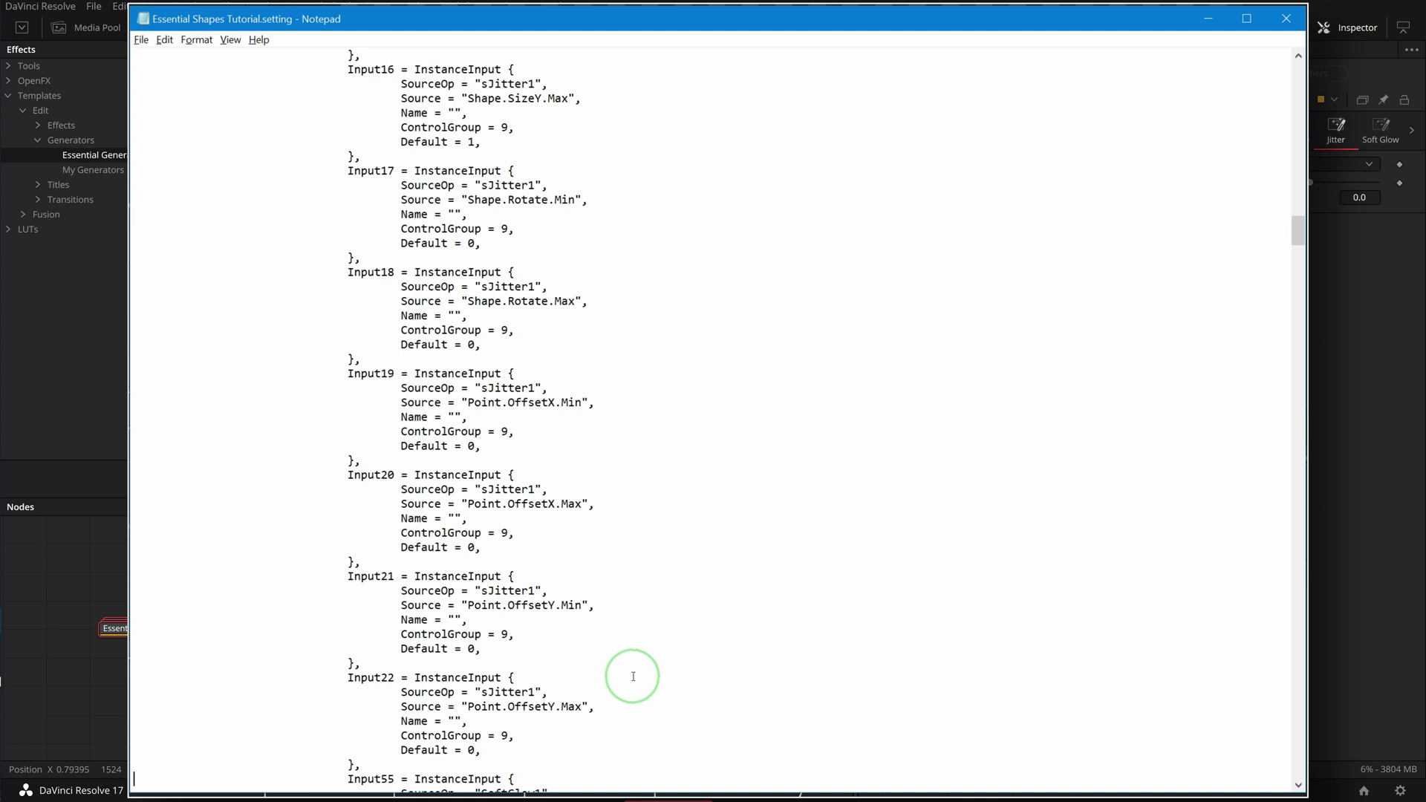
scroll(624, 726, "down", 1)
left_click_drag(519, 691, 389, 683)
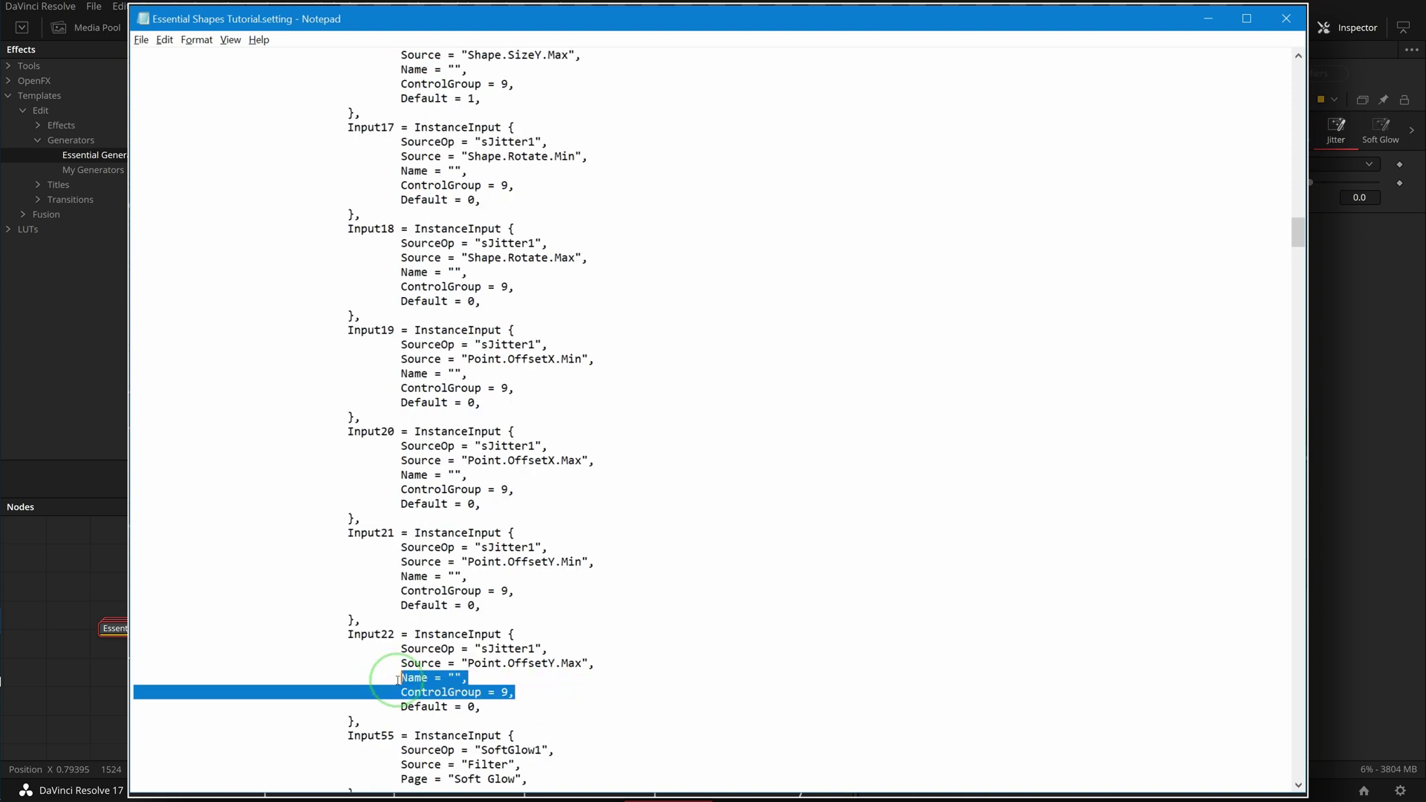
left_click_drag(519, 591, 394, 588)
left_click_drag(525, 489, 400, 488)
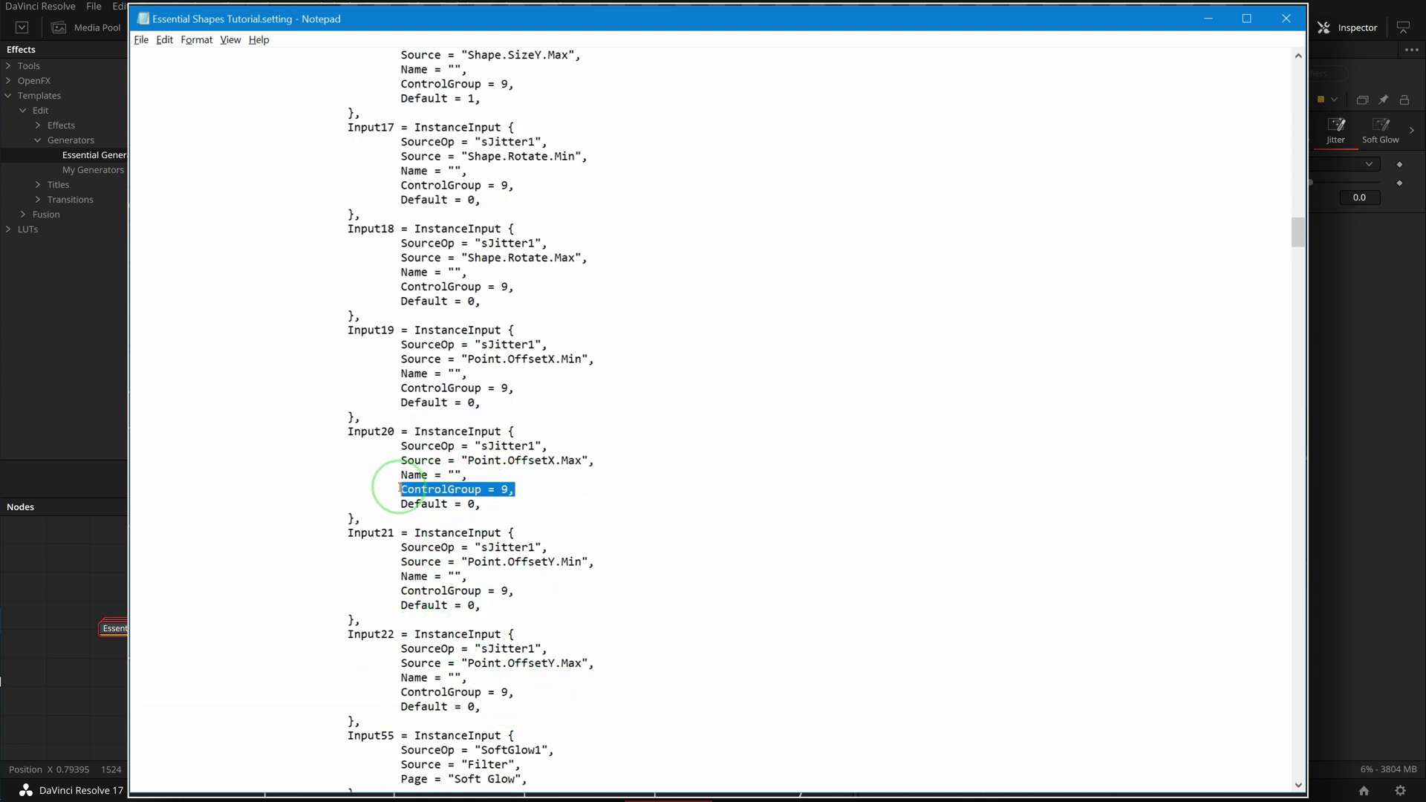
left_click_drag(520, 388, 401, 388)
left_click(597, 292)
scroll(597, 292, "up", 2)
left_click(1208, 18)
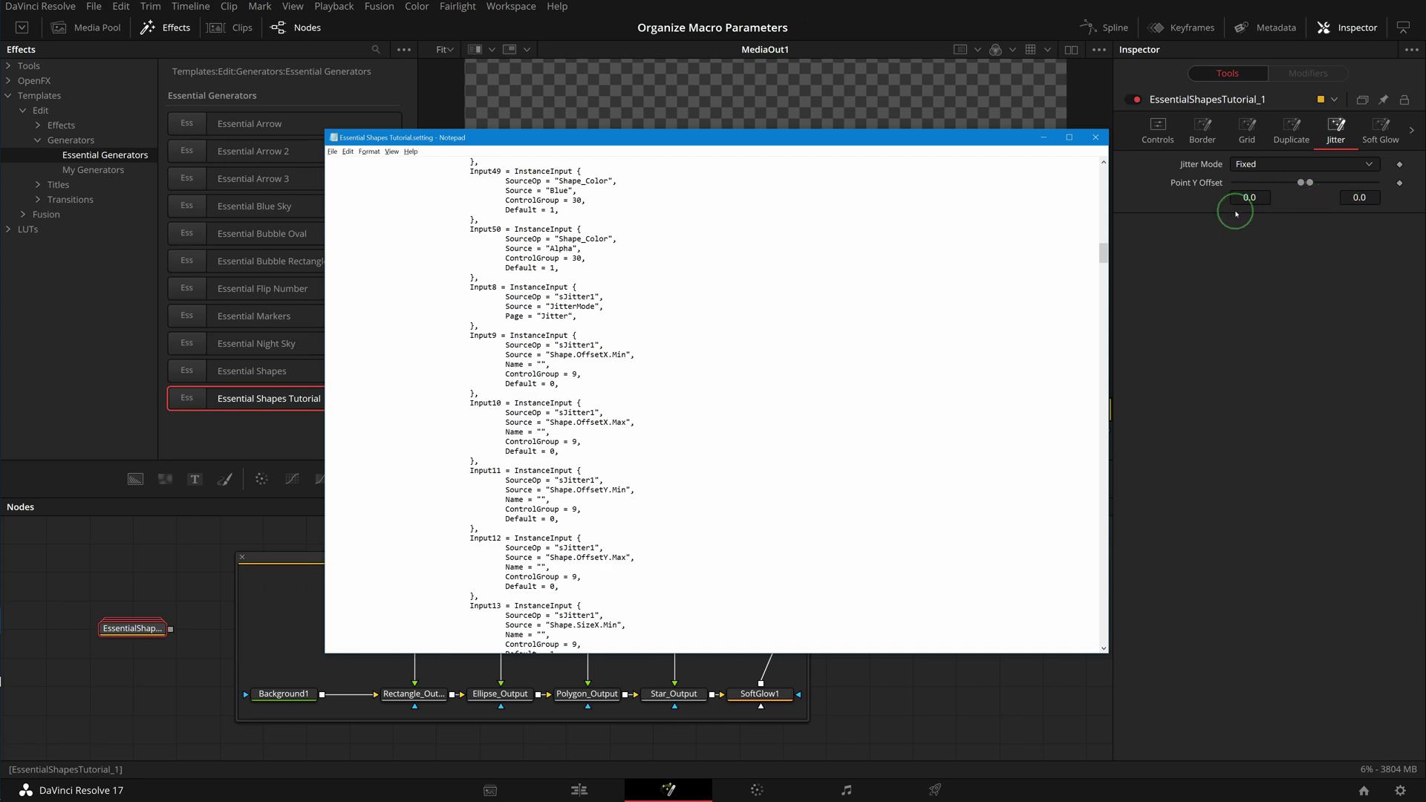
Change Input20's ControlGroup from 9 to 8 and move on to Input9's value
scroll(668, 443, "down", 20)
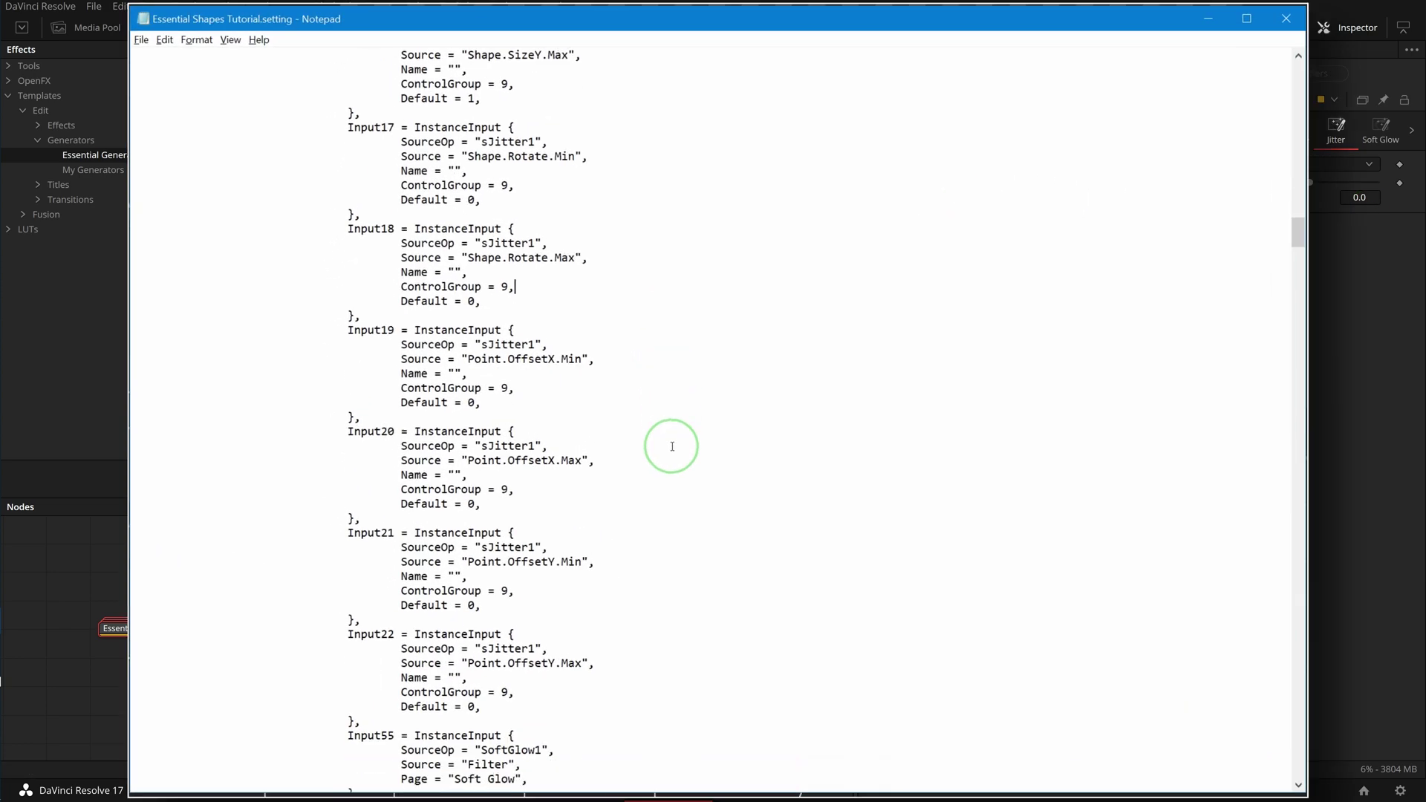
scroll(674, 445, "up", 5)
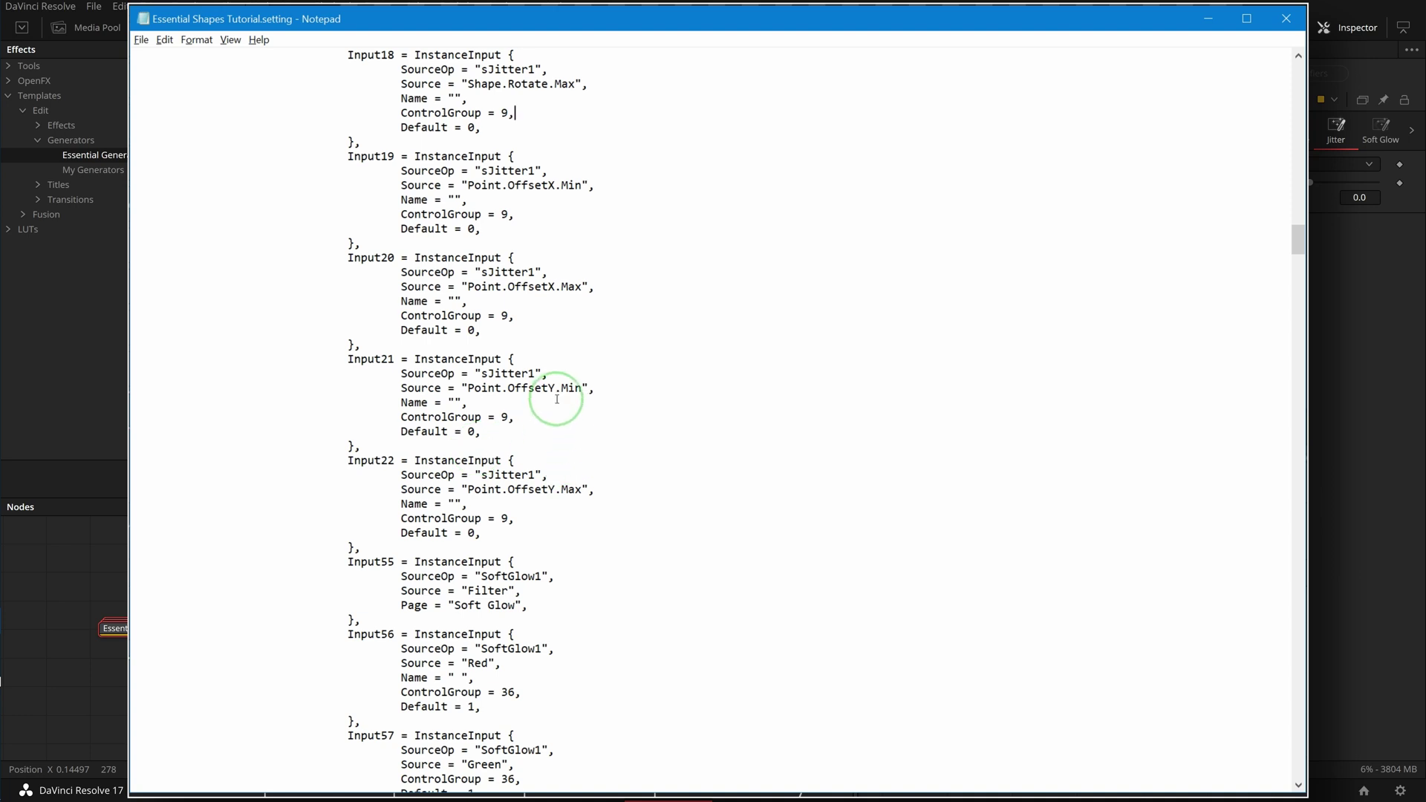
left_click(509, 316)
key("BackSpace")
type("8")
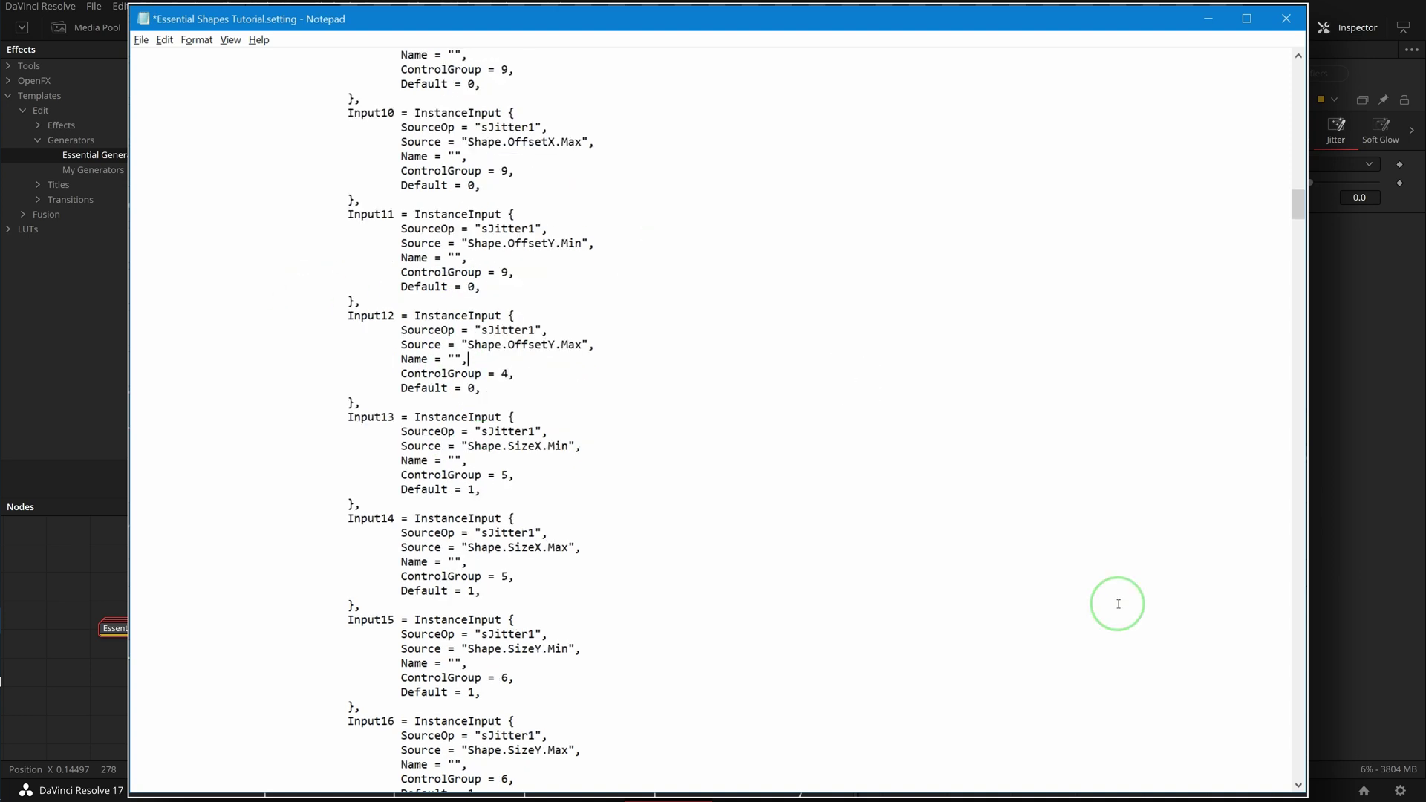
left_click(510, 373)
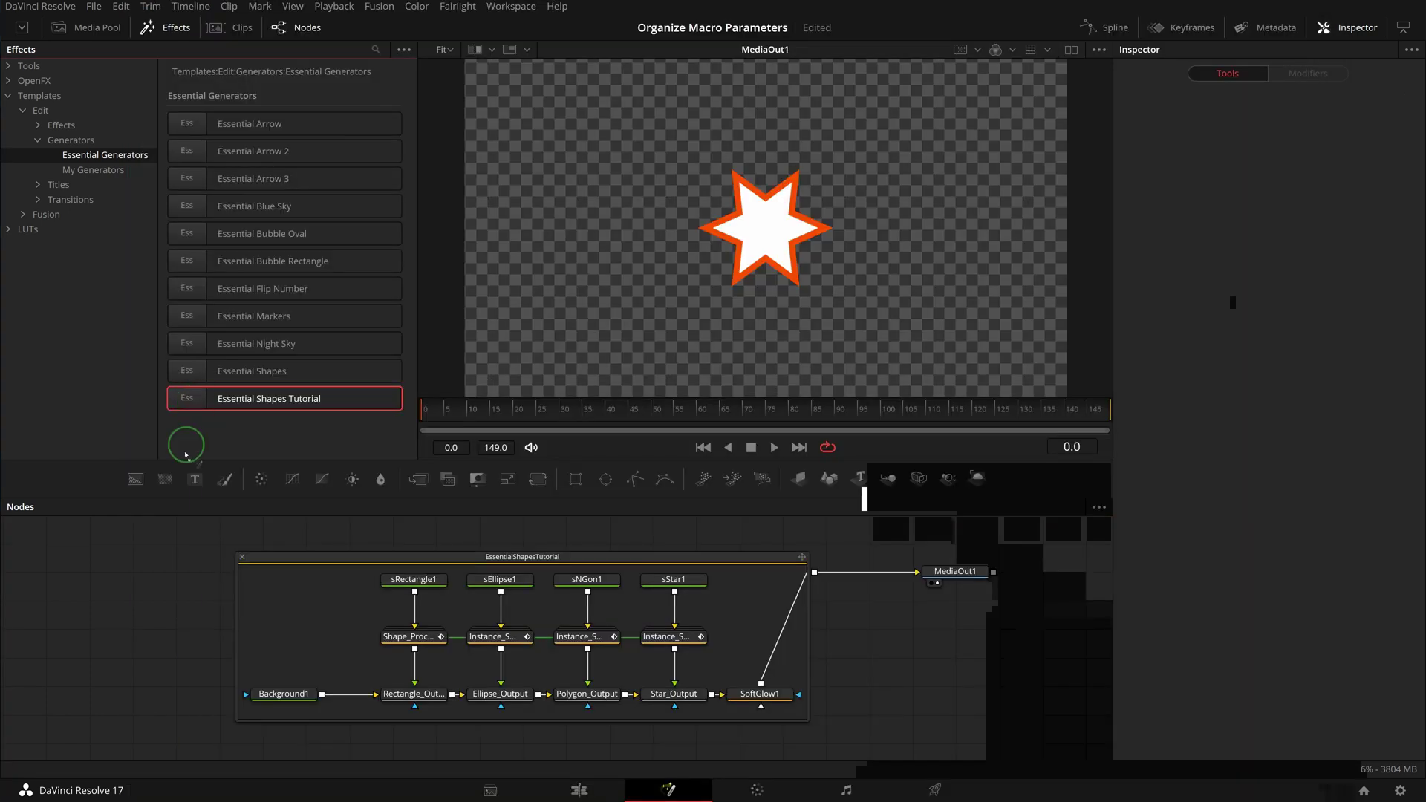
left_click(138, 629)
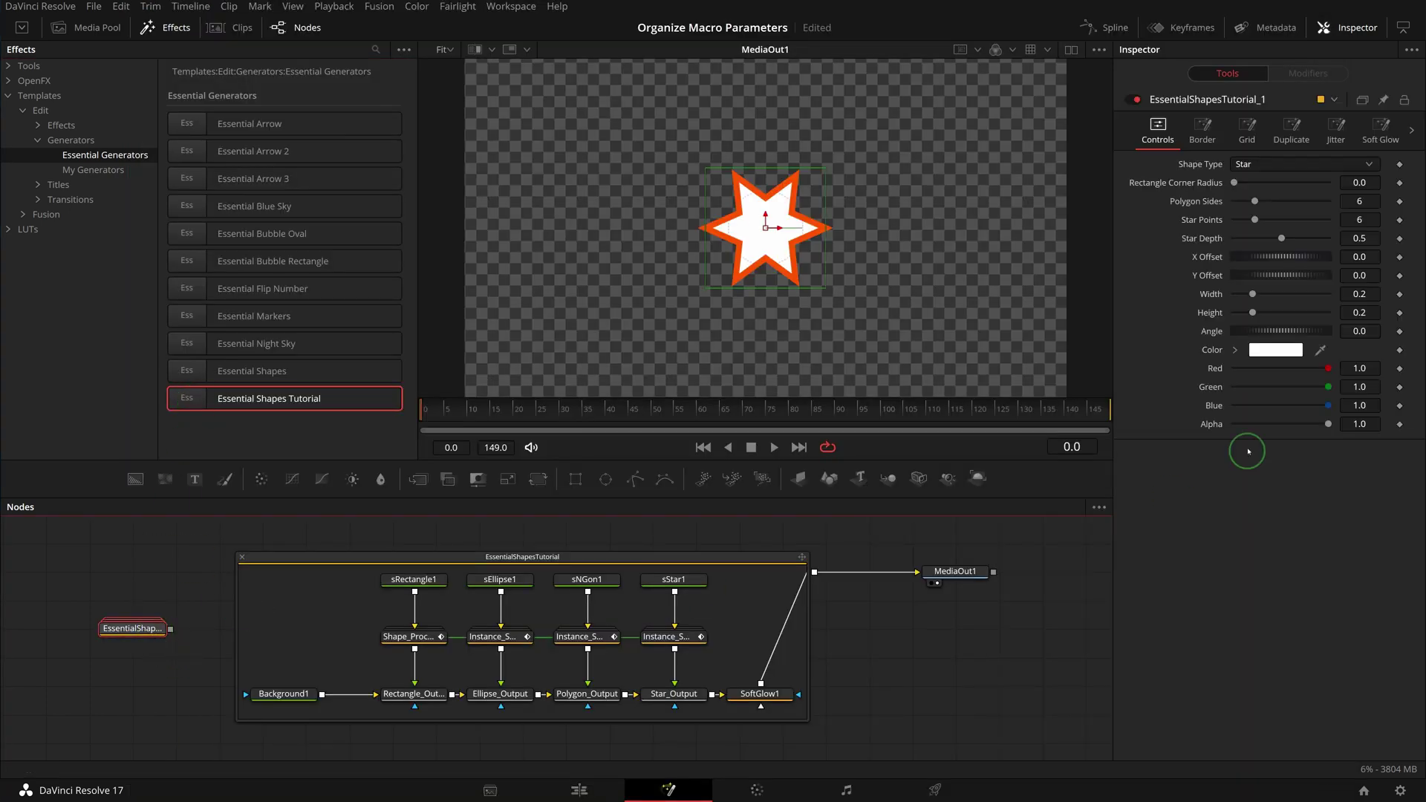
View the macro's Jitter page with paired Min/Max fields and save the project with Ctrl+S
left_click(1335, 128)
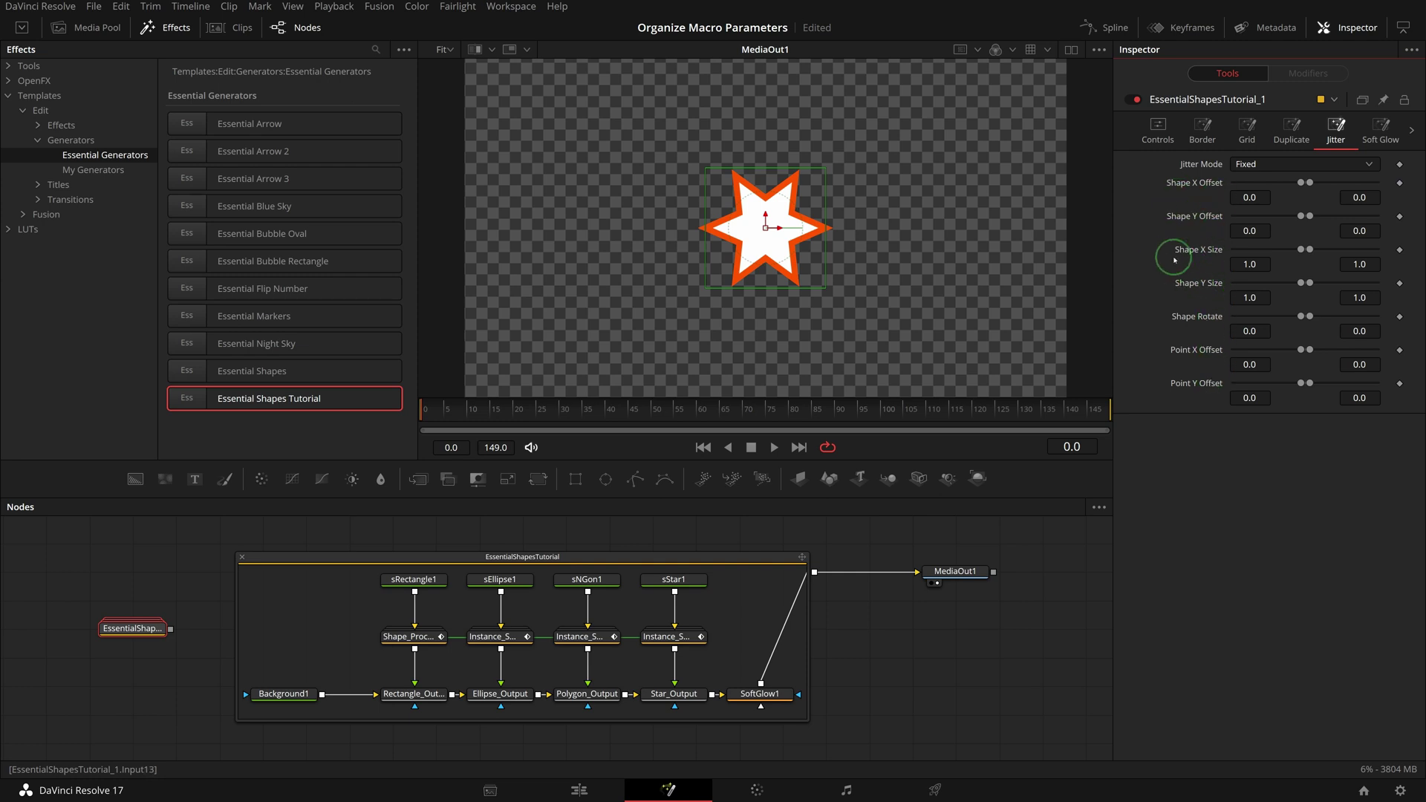
key("ctrl+s")
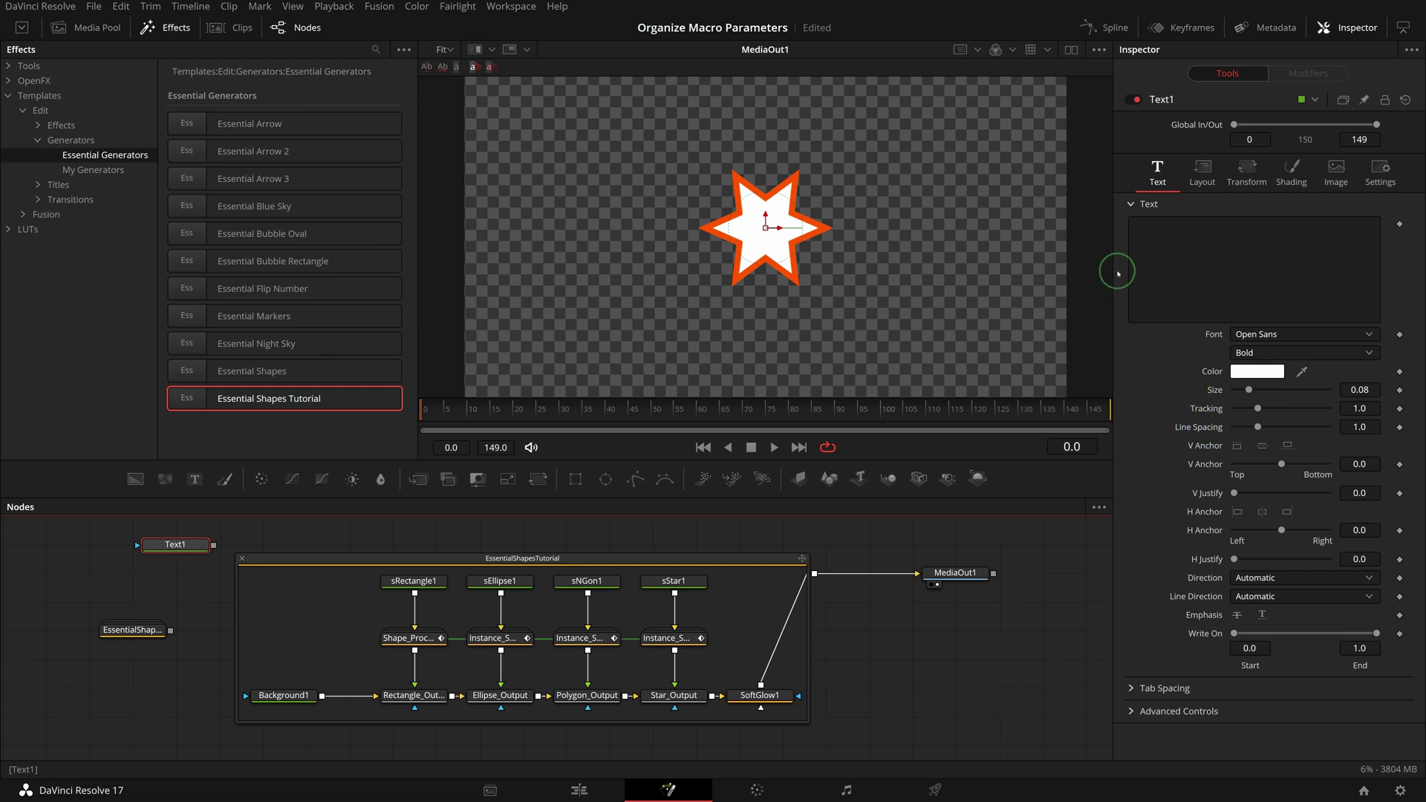
Collapse and expand the Text node's Text, Tab Spacing and Advanced Controls sections
left_click(1127, 204)
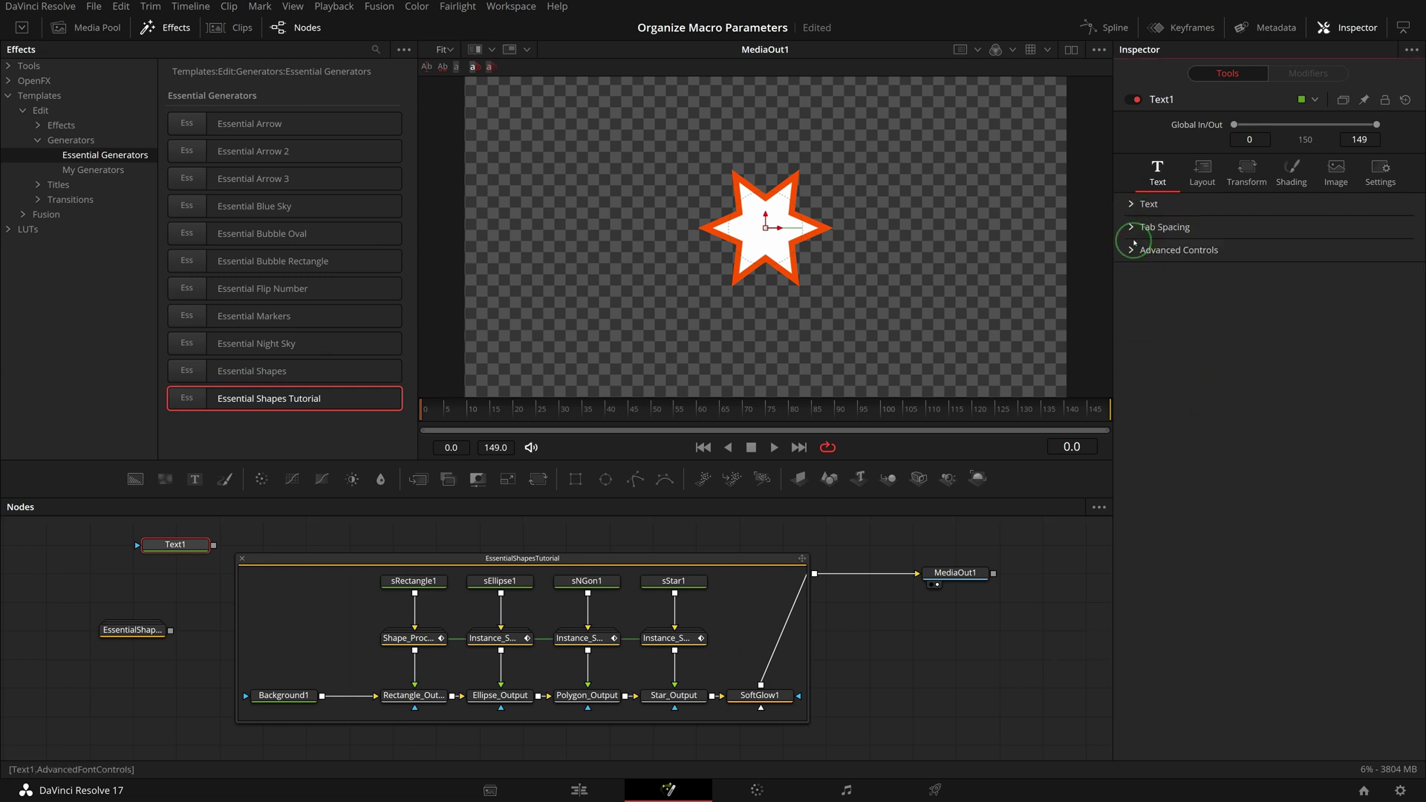
left_click(1131, 226)
left_click(1131, 226)
left_click(1133, 251)
left_click(1133, 251)
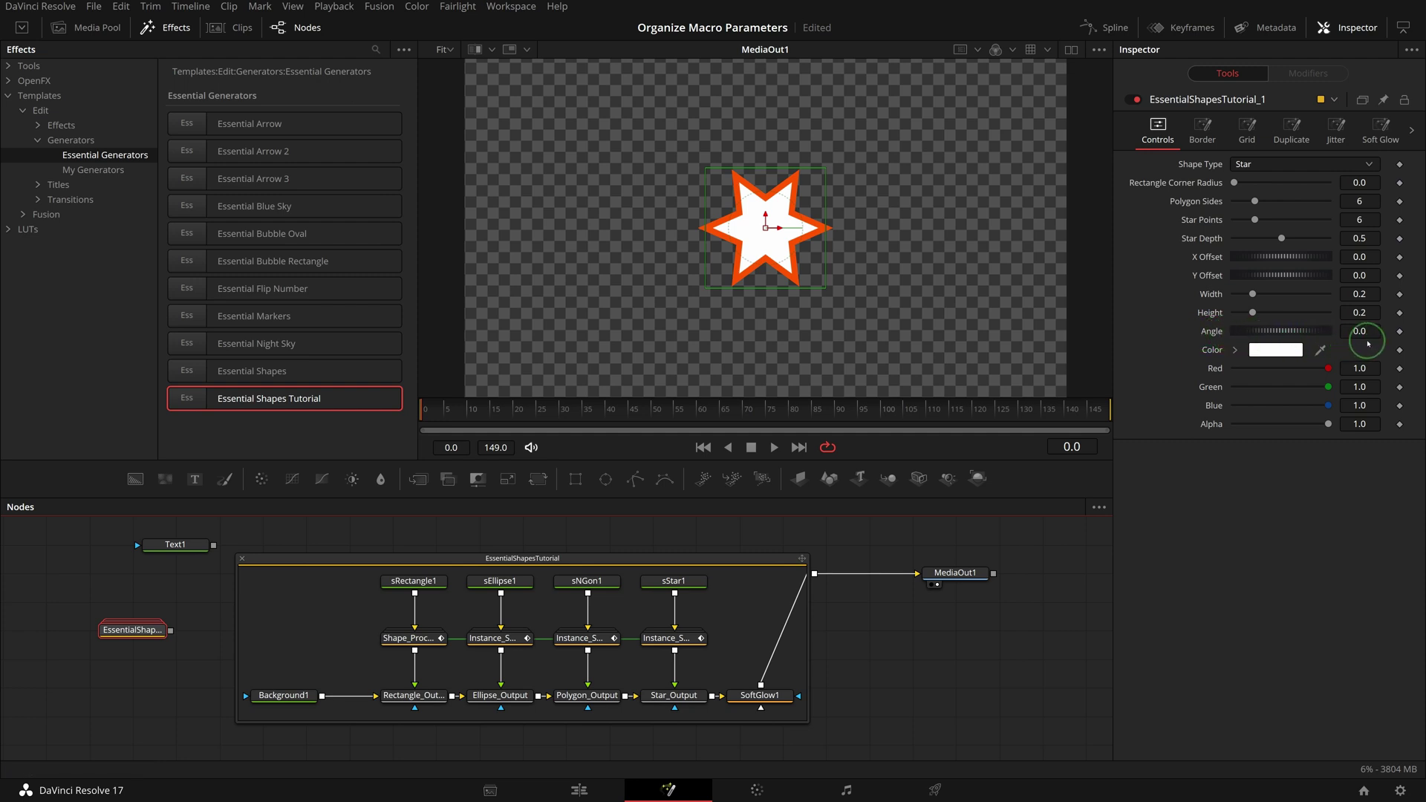
left_click(585, 694)
Add a new control named Layout to Background1 with input type LabelControl
right_click(298, 696)
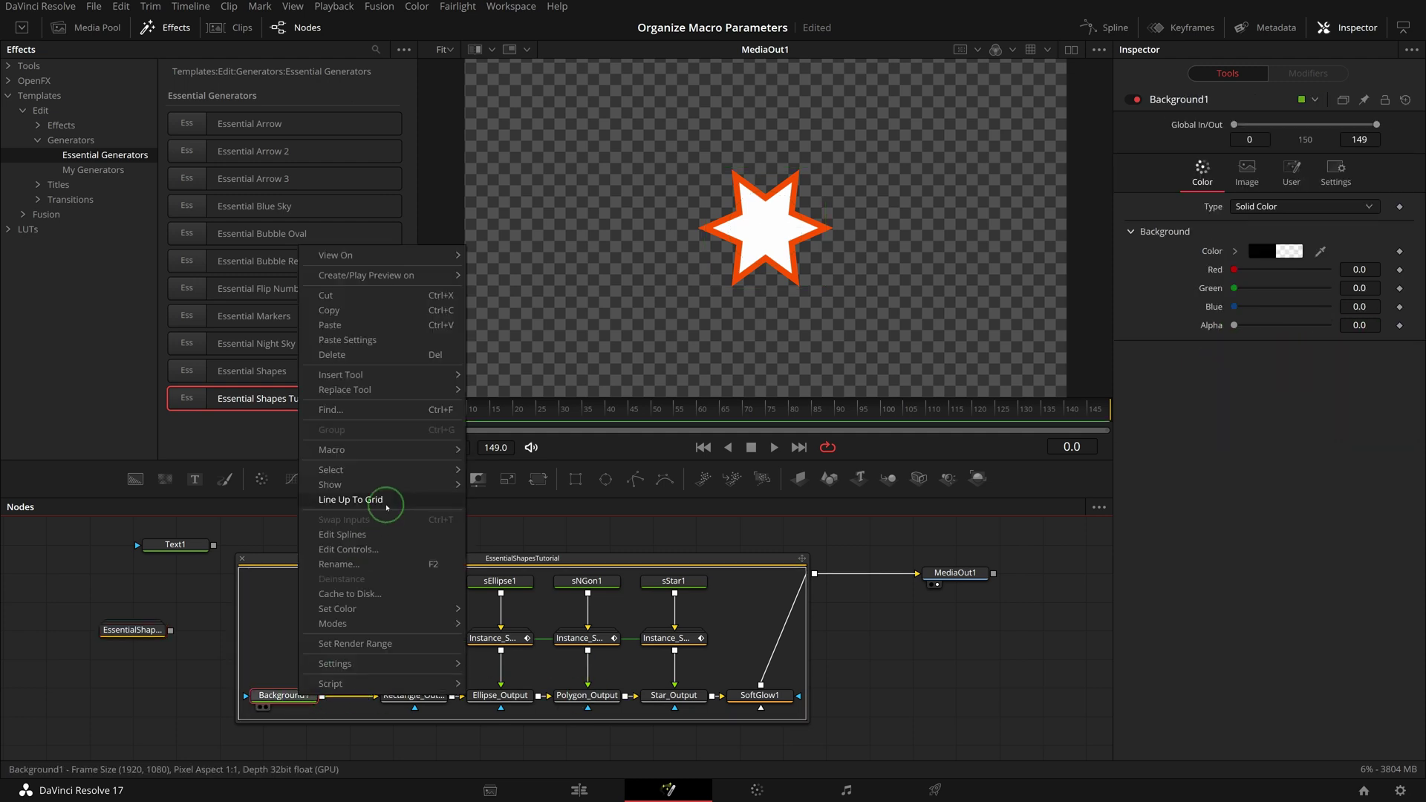
left_click(350, 547)
left_click(541, 271)
left_click(620, 295)
left_click(497, 392)
left_click(712, 360)
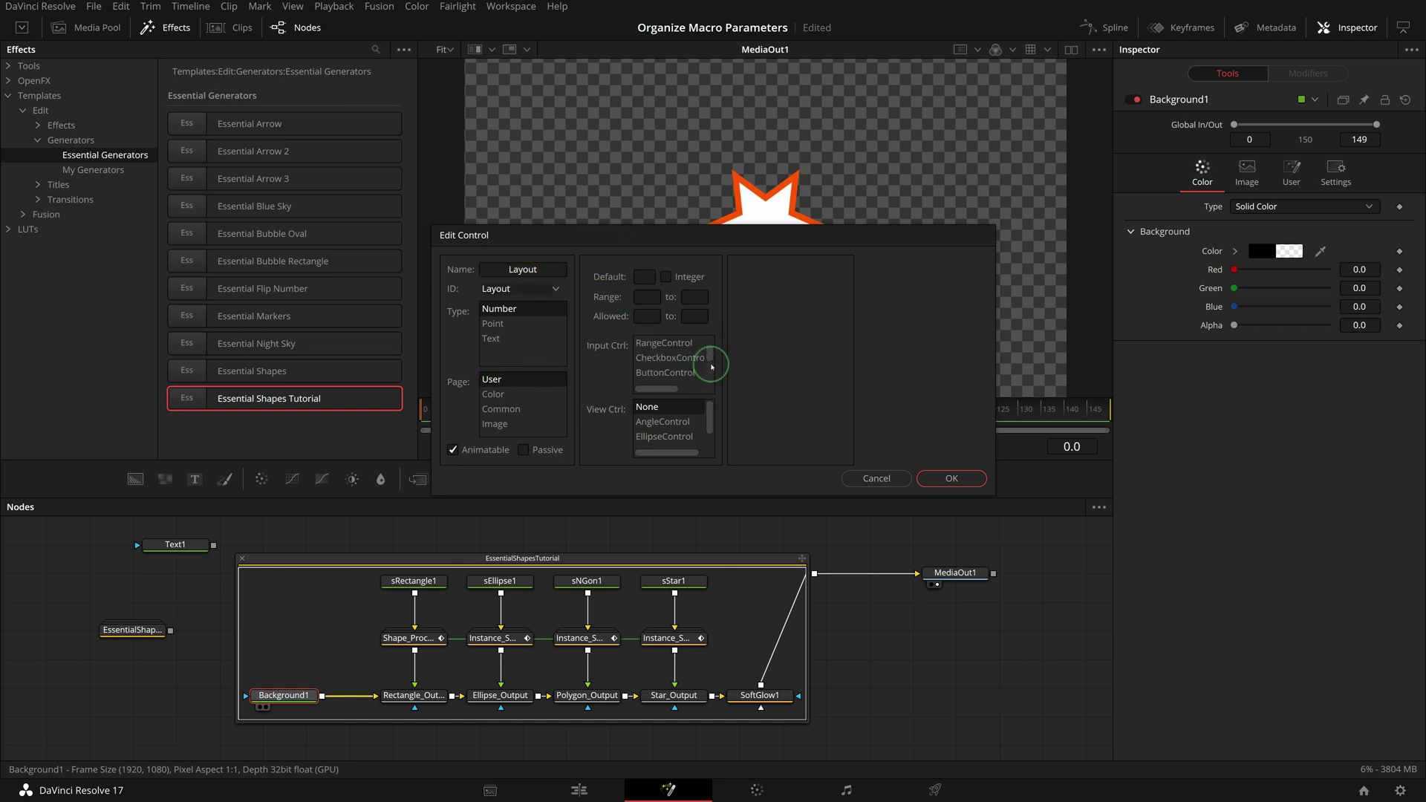
left_click(711, 363)
left_click(645, 376)
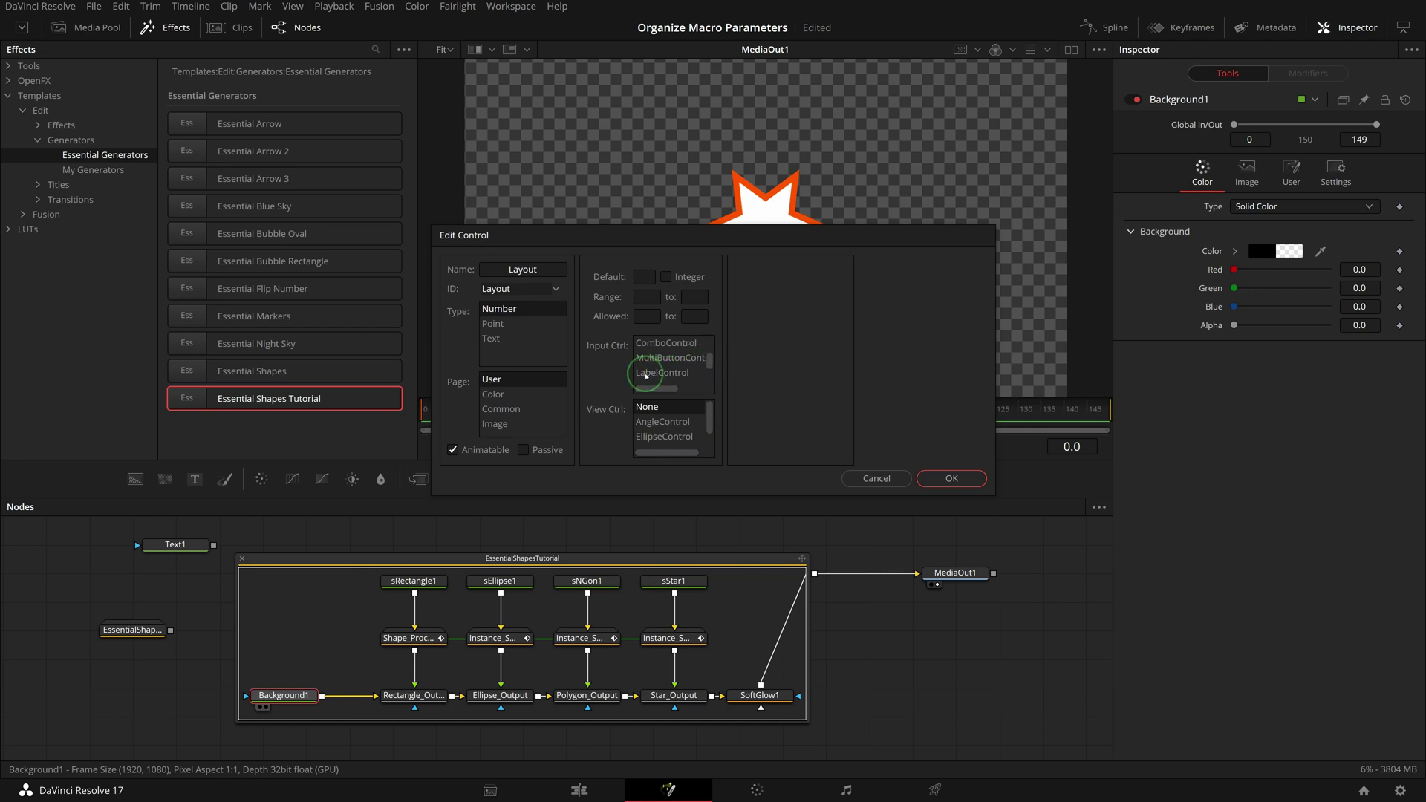
Give the Layout label a collapse arrow hiding the next 5 controls, untick Animatable, and confirm
left_click(799, 271)
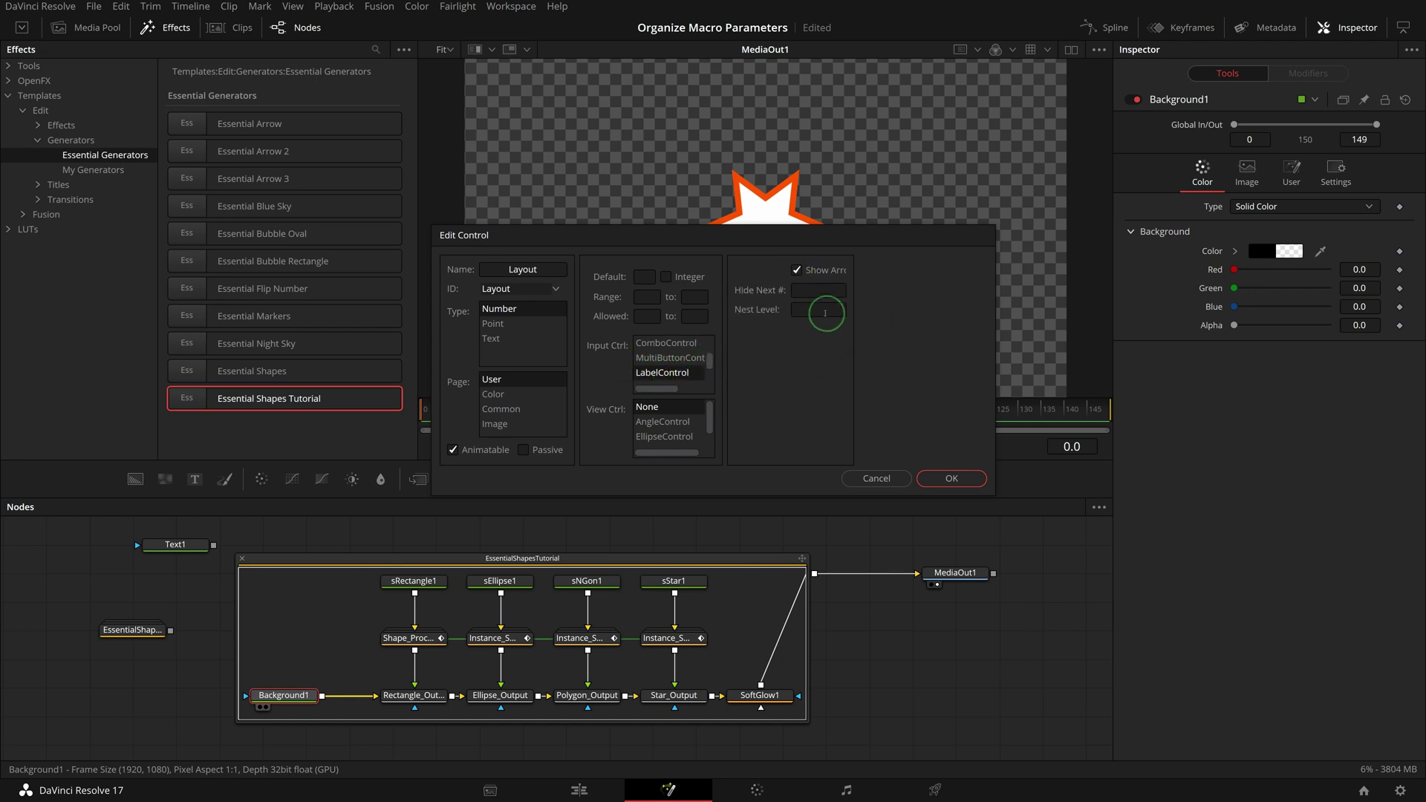
left_click(805, 295)
left_click(806, 371)
type("5")
left_click(813, 310)
left_click(464, 455)
left_click(951, 478)
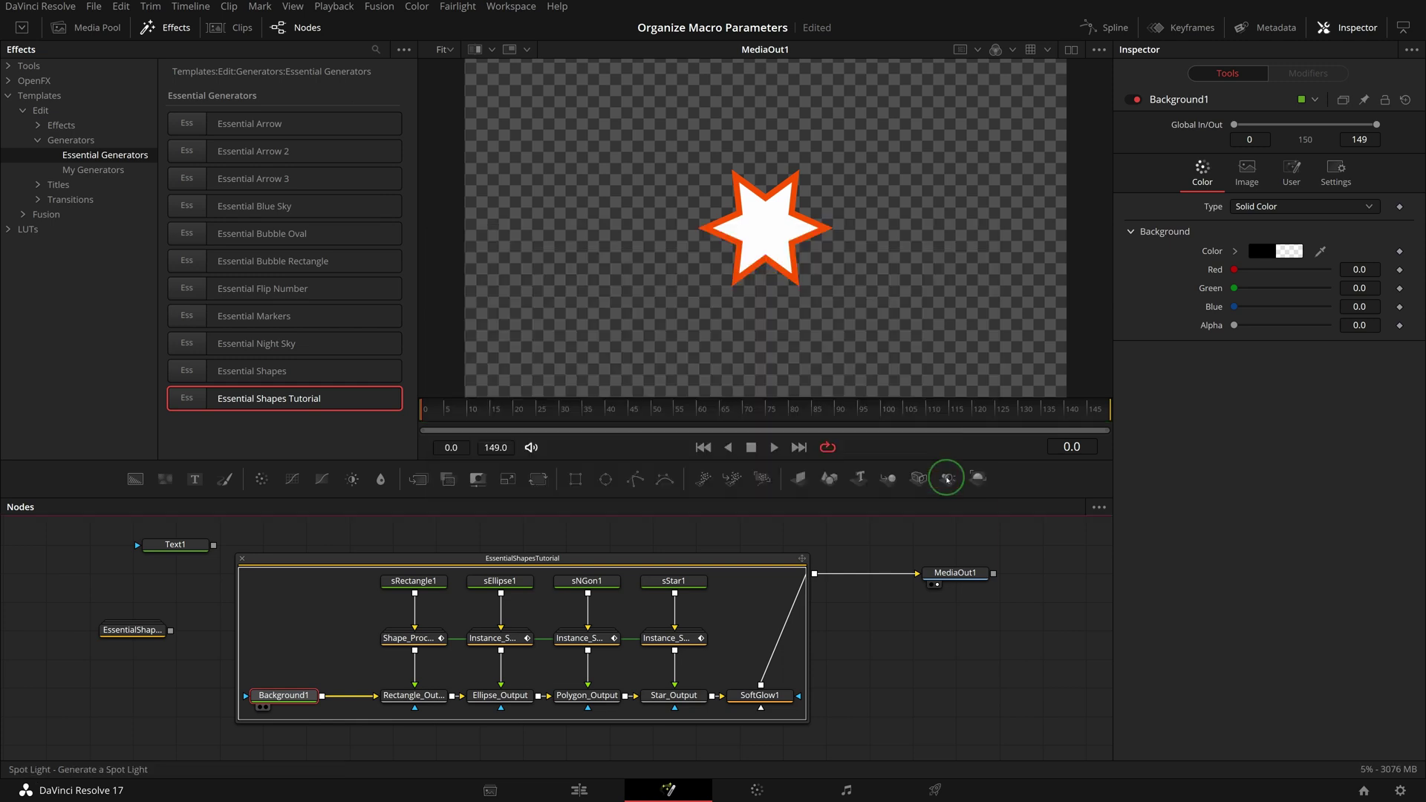
Check Background1's User tab for Shape Type and the collapsed Layout group, then review its macro parameters
left_click(1292, 172)
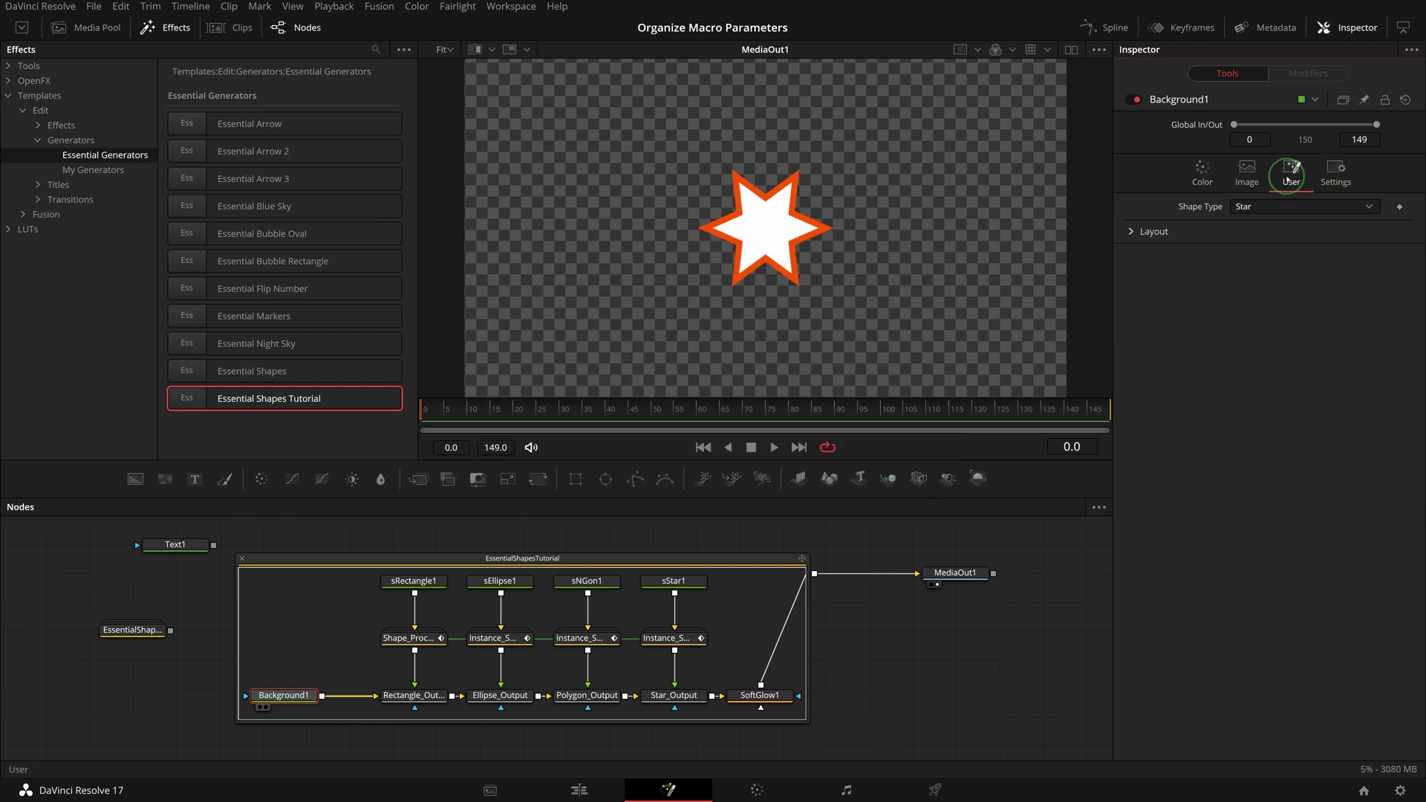
left_click(1129, 231)
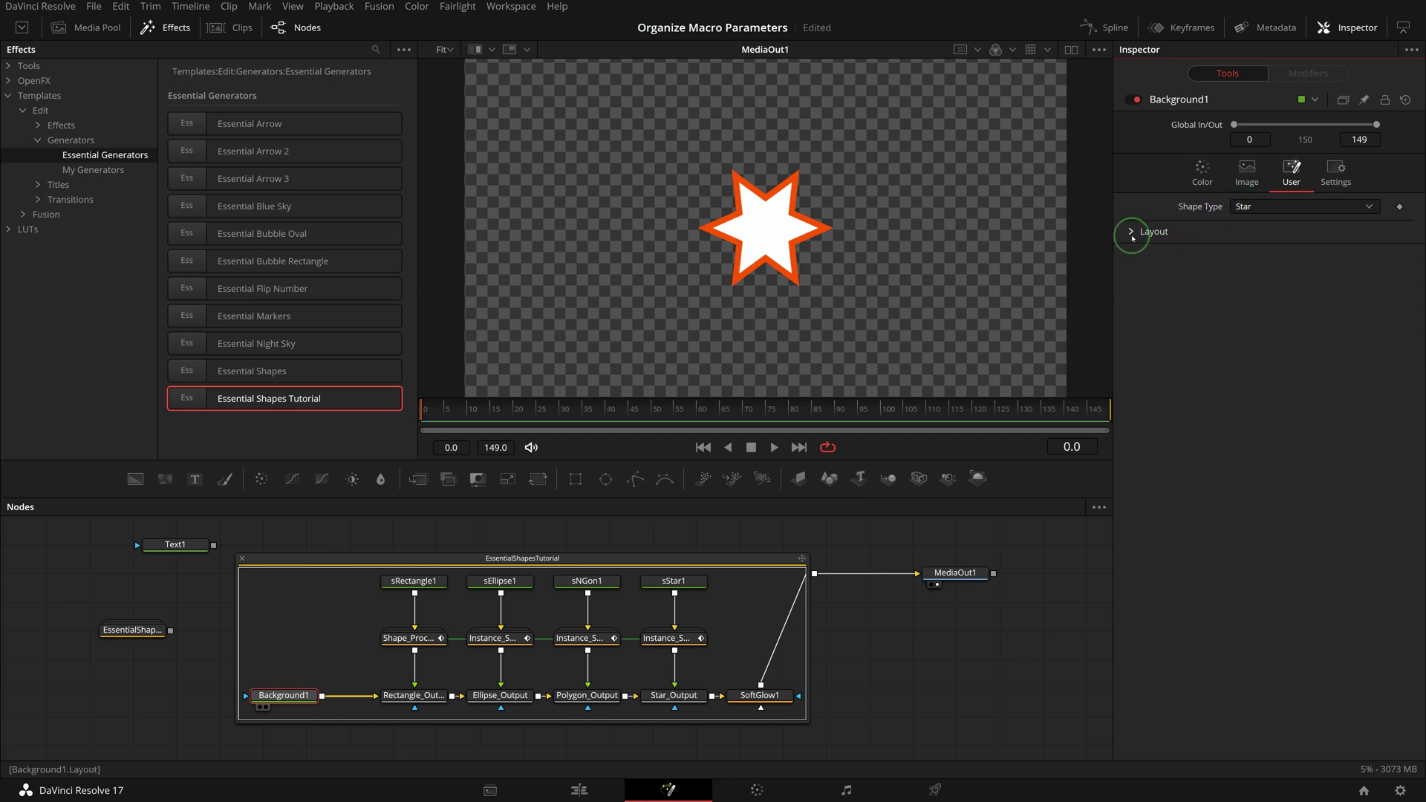
right_click(284, 695)
left_click(523, 460)
left_click(428, 275)
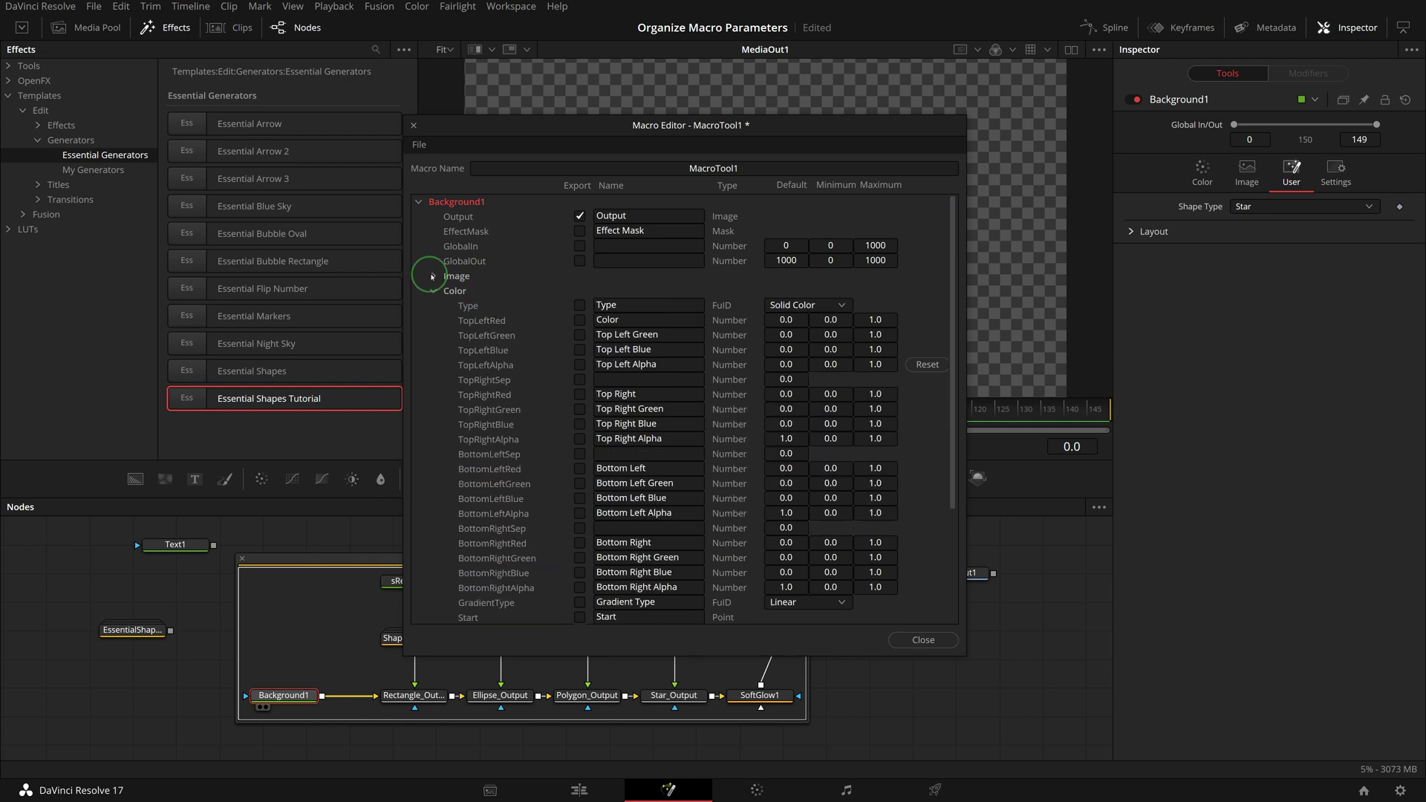
left_click(429, 291)
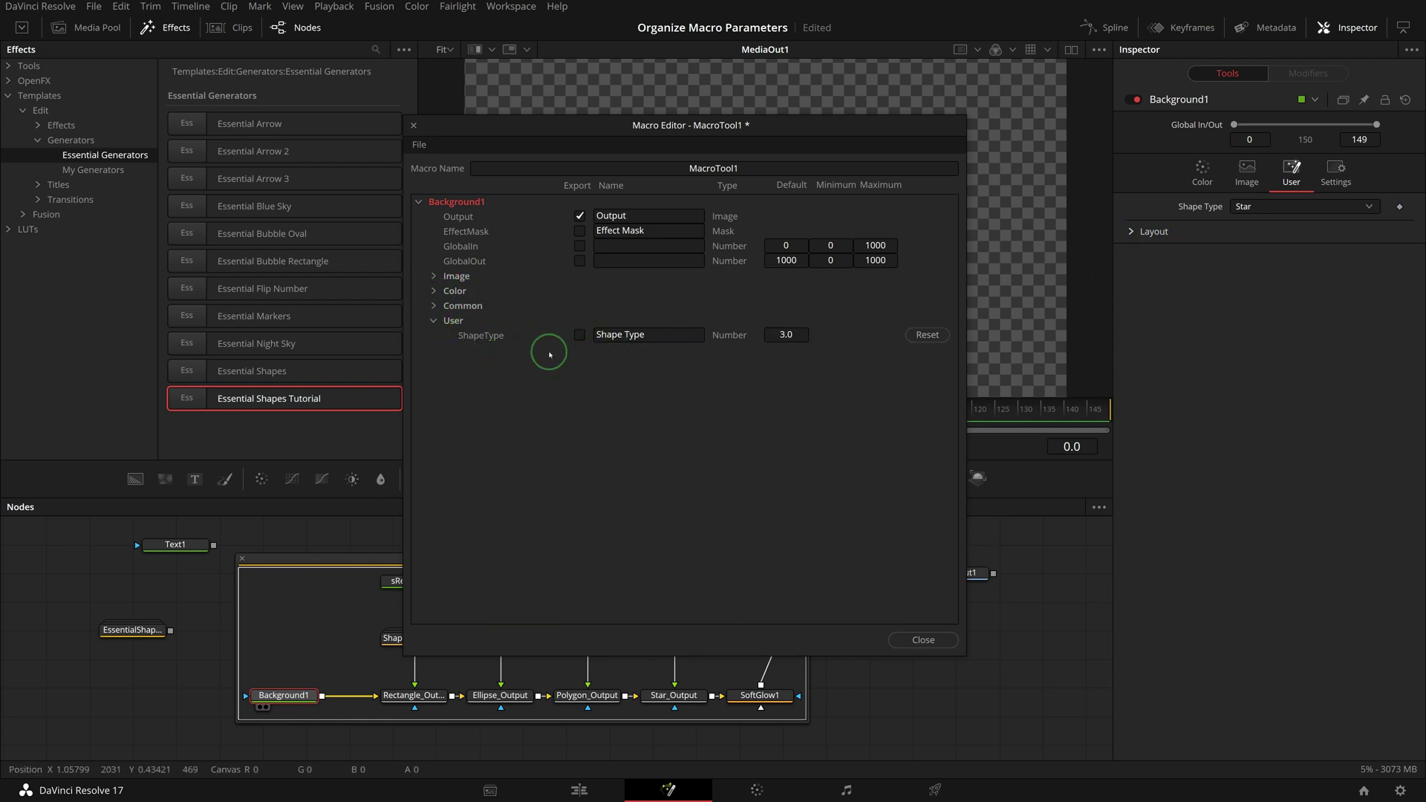
key("Escape")
right_click(295, 694)
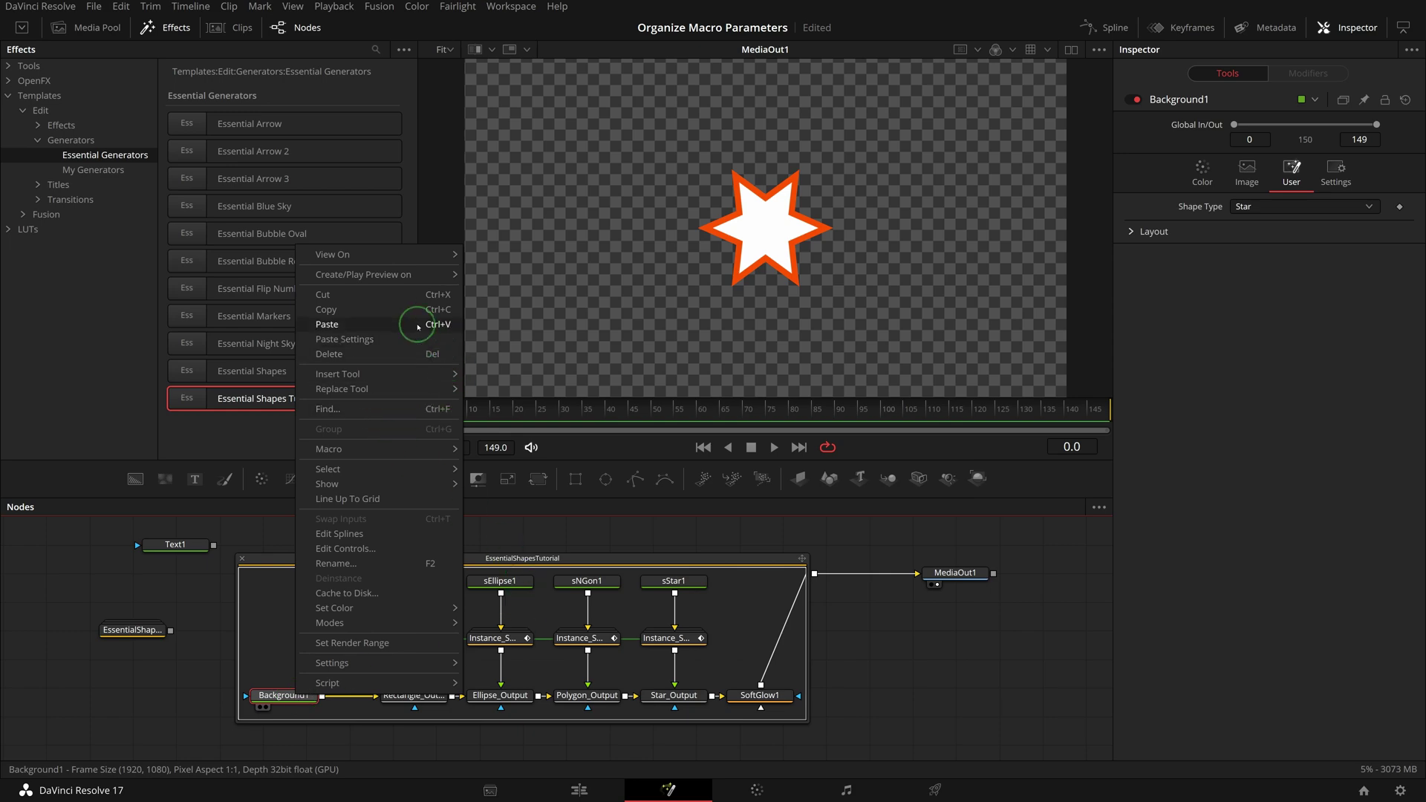
Copy the Background1 node and paste its settings as text into a blank Notepad document
left_click(435, 311)
key("alt+Tab")
type("{ \tTools = ordered() { \t\tBackground1 = Background { \t\t\tCtrlWZoom = false, \t\t\tInputs = { \t\t\t\tGlobalOut = Input { Value = 149, }, \t\t\t\tWidth = Input { Value = 1920, }, \t\t\t\tHeight = Input { Value = 1080, }, \t\t\t\tUseFrameFormatSettings = Input { Value = 1, }, \t\t\t\t[\"Gamut.SLogVersion\"] = Input { Value = FuID { \"SLog2\" }, }, \t\t\t\tTopLeftAlpha = Input { Value = 0, }, \t\t\t\tShapeType = Input { Value = 3, }, \t\t\t}, \t\t\tViewInfo = OperatorInfo { Pos = { -303, 140.758 } }, \t\t\tUserControls = ordered() { \t\t\t\tShapeType = { \t\t\t\t\t{ CCS_AddString = \"Rectangle\" }, \t\t\t\t\t{ CCS_AddString = \"Ellipse\" }, \t\t\t\t\t{ CCS_AddString = \"Polygon\" }, \t\t\t\t\t{ CCS_AddString = \"Star\" }, \t\t\t\t\tINP_Integer = false, \t\t\t\t\tLINKID_DataType = \"Number\", \t\t\t\t\tCC_LabelPosition = \"Horizontal\", \t\t\t\t\tINPID_InputControl = \"ComboControl\", \t\t\t\t\tLINKS_Name = \"Shape Type\", \t\t\t\t}, \t\t\t\tLayout = { \t\t\t\t\tLINKS_Name = \"Layout\", \t\t\t\t\tLINKID_DataType = \"Number\", \t\t\t\t\tINPID_InputControl = \"LabelControl\", \t\t\t\t\tINP_Integer = false, \t\t\t\t\tLBLC_DropDownButton = true, \t\t\t\t\tLBLC_NumInputs = 5, \t\t\t\t\tLBLC_NestLevel = 1, \t\t\t\t\tINP_External = false, \t\t\t\t} \t\t\t} \t\t} \t}, \tActiveTool = \"Background1\" }")
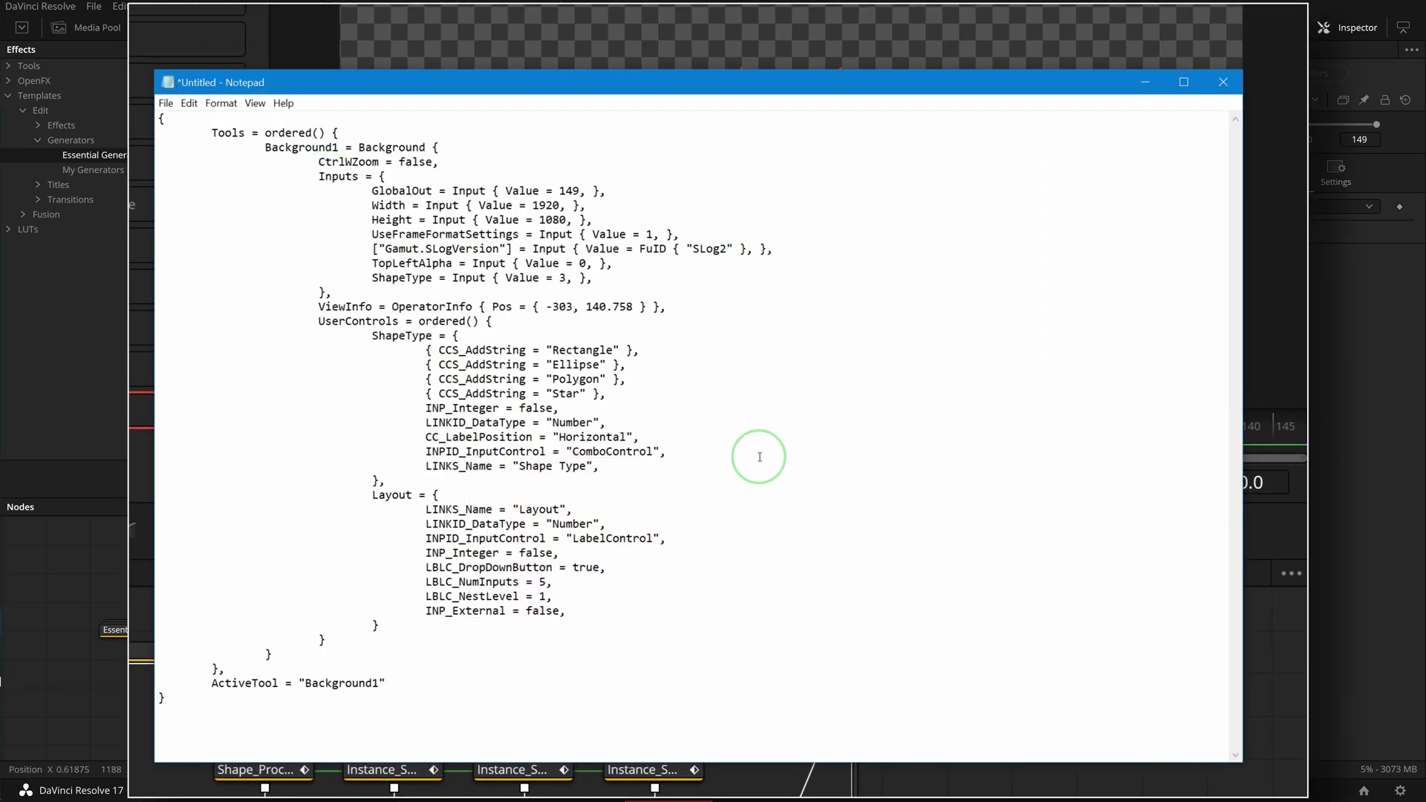
Copy the Layout LabelControl definition block and return to Essential Shapes Tutorial.setting
key("shift+Down")
key("shift+Down")
key("shift+Down")
key("shift+Down")
key("shift+Down")
key("shift+Down")
key("shift+Down")
key("shift+Down")
key("shift+Down")
key("shift+Down")
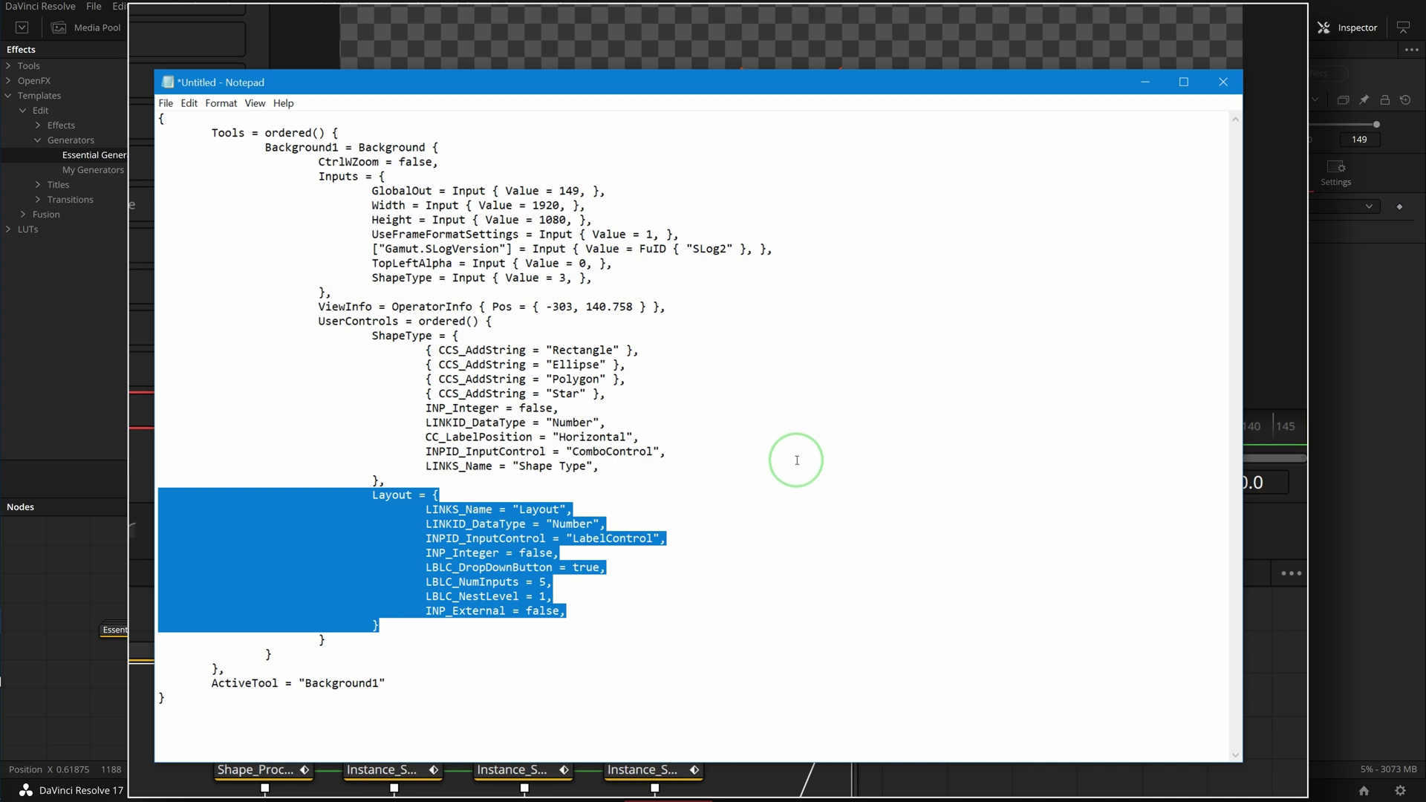
right_click(368, 547)
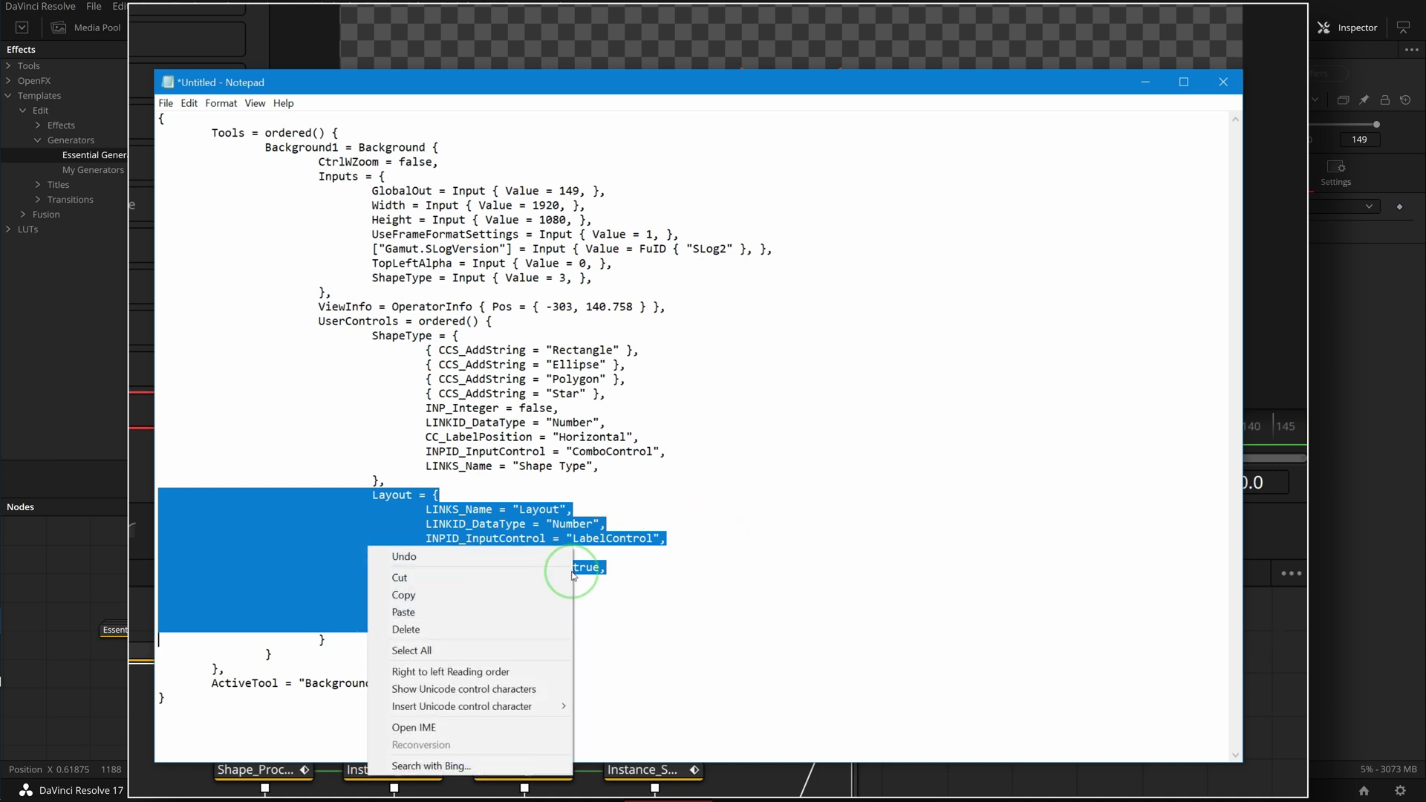
left_click(427, 595)
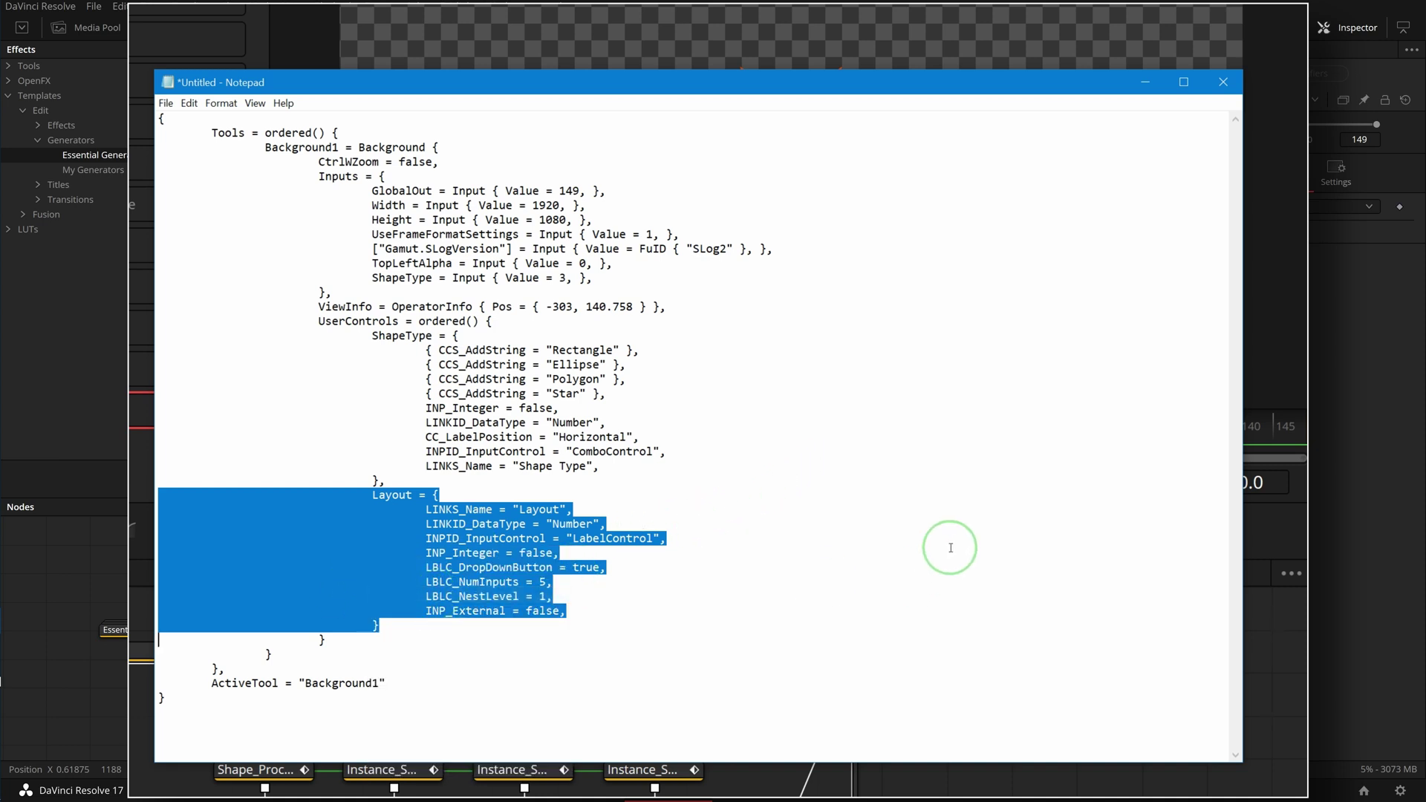
key("alt+Tab")
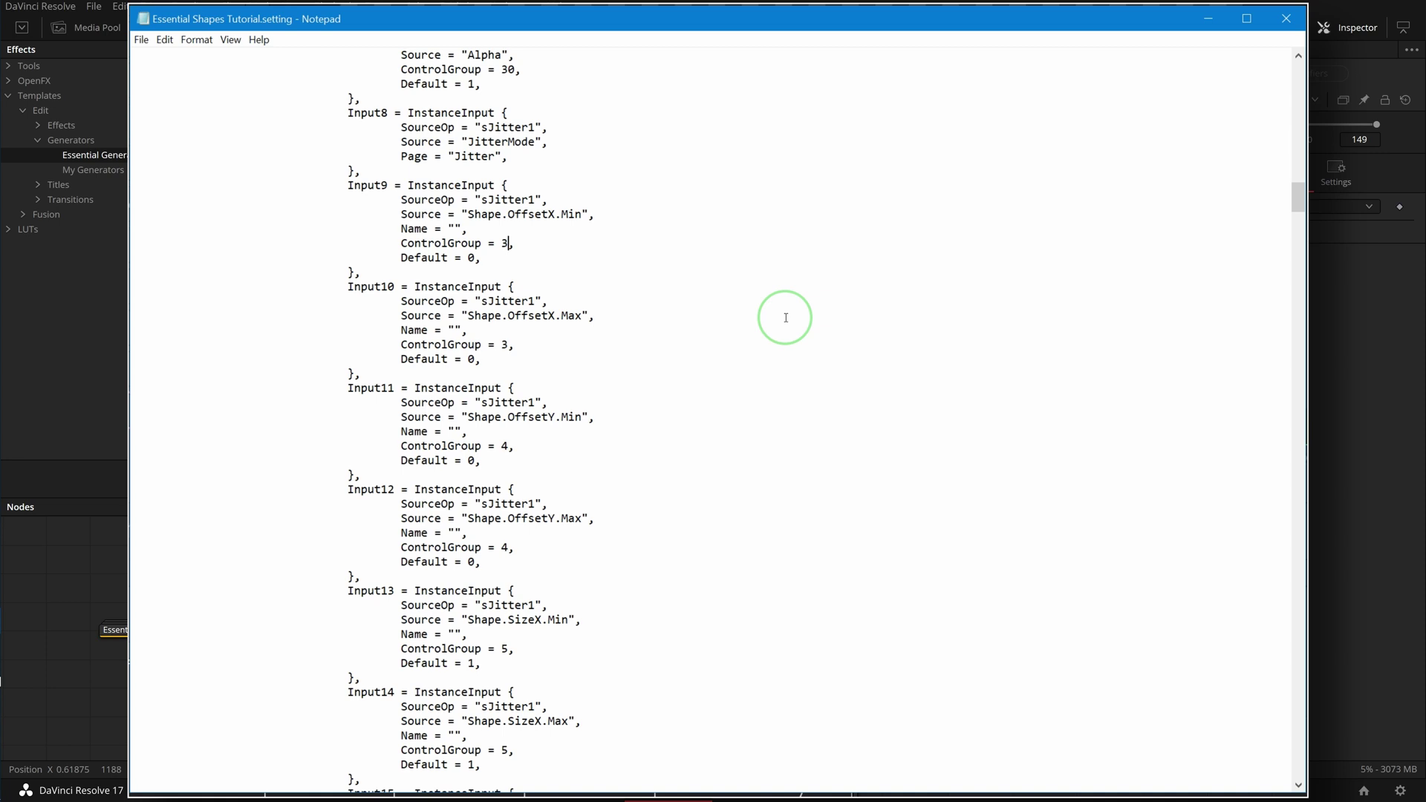
Search the setting file for Background1 to reach its ShapeType user control
scroll(785, 317, "down", 20)
key("ctrl+f")
type("background1")
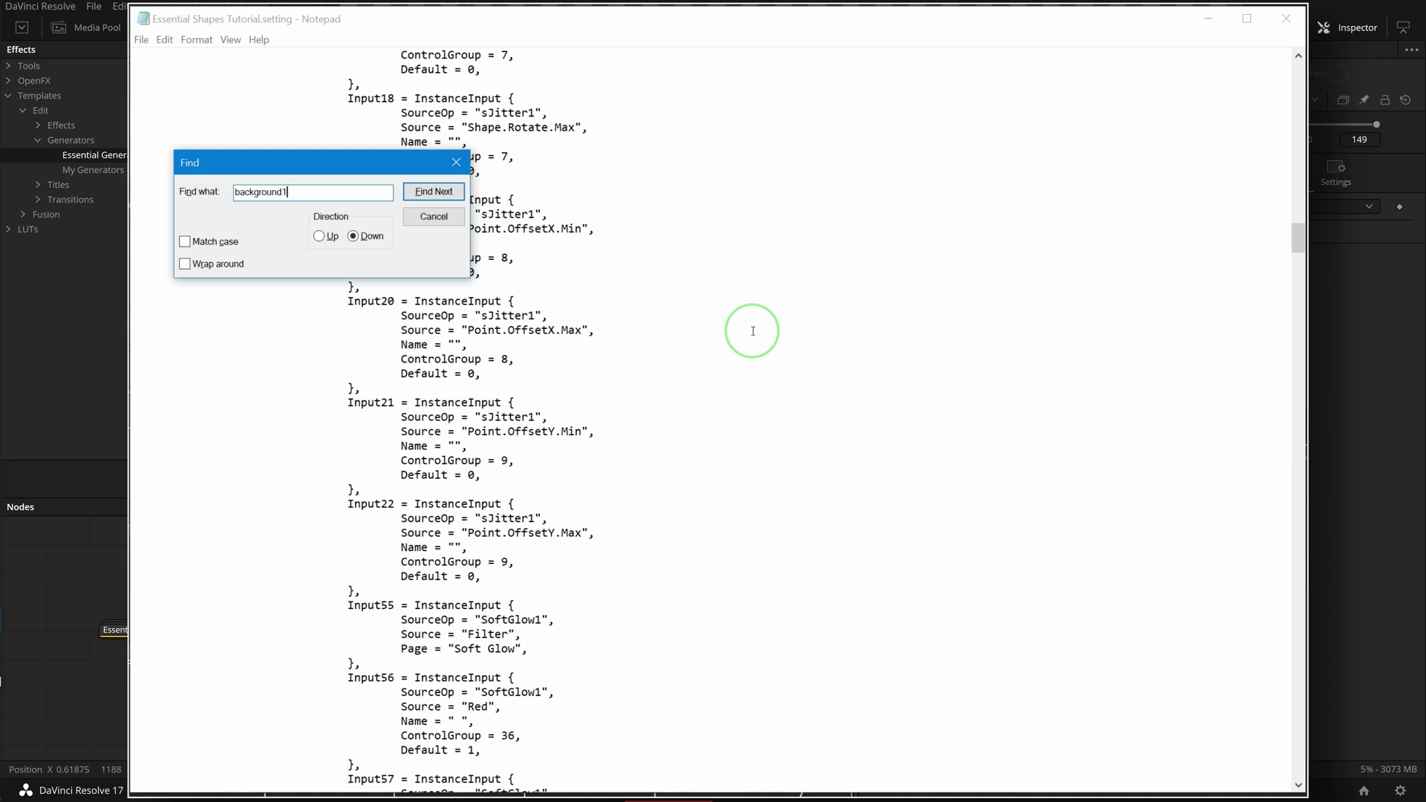
key("Return")
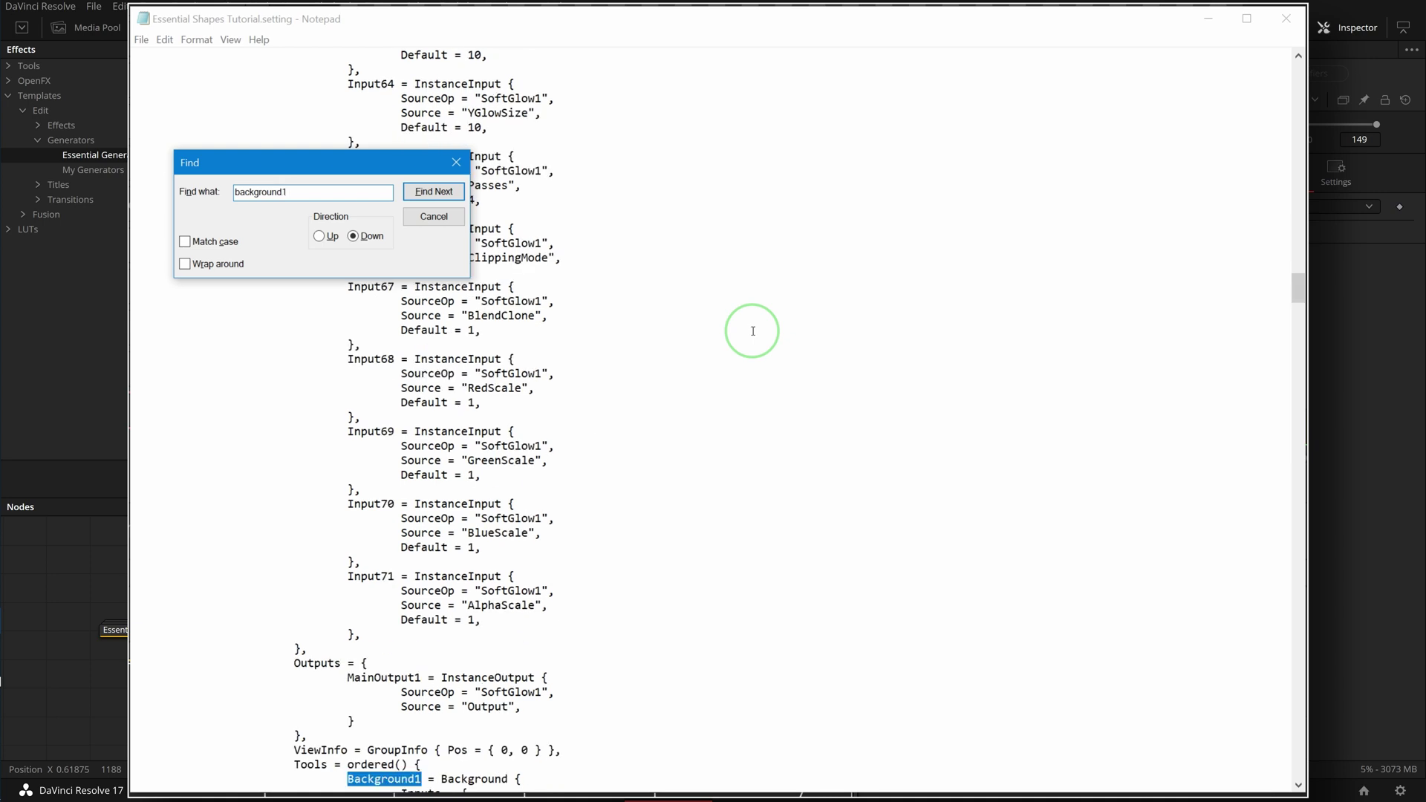
key("Escape")
left_click(799, 580)
scroll(800, 580, "down", 13)
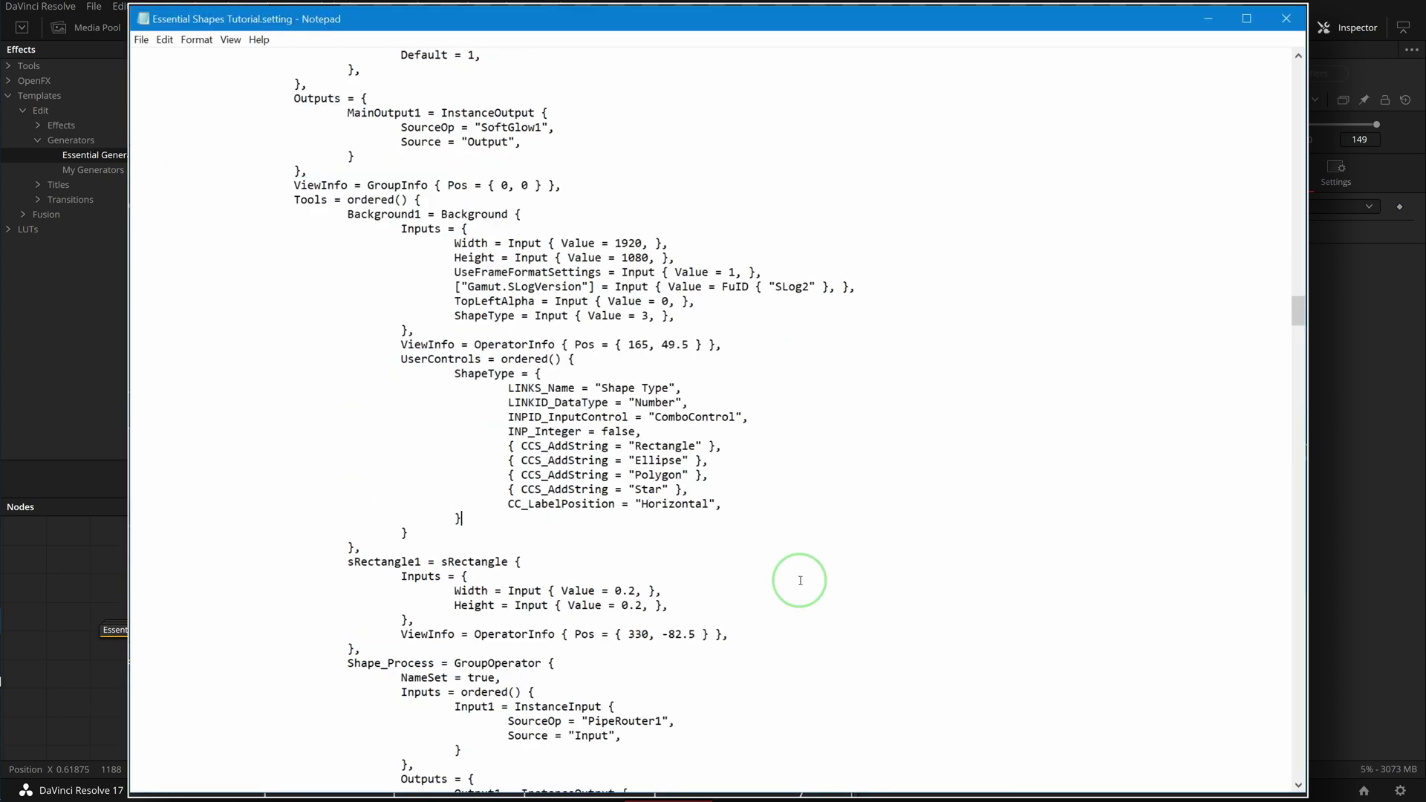
Add a comma after ShapeType, paste the Layout block below it, and indent its lines
type(",")
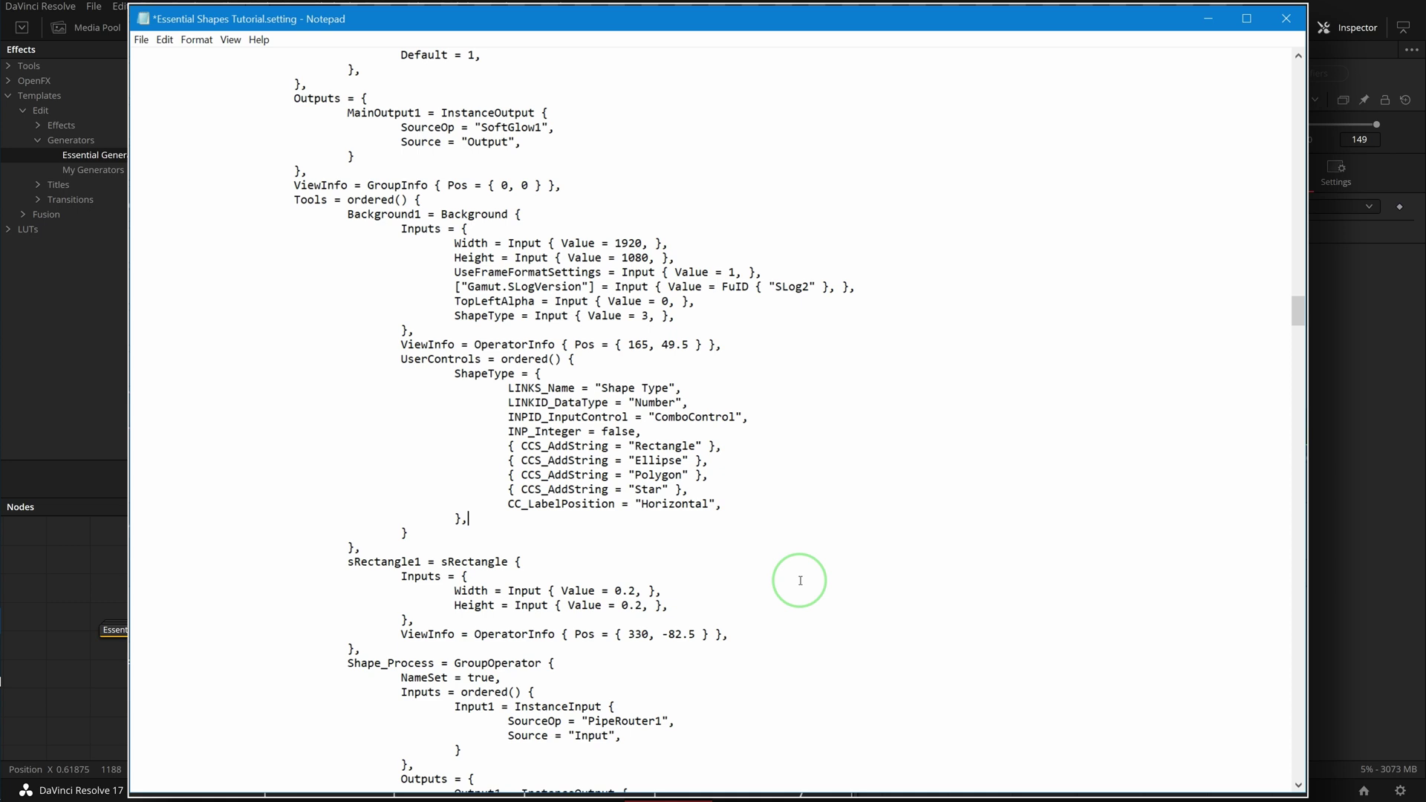
key("Return")
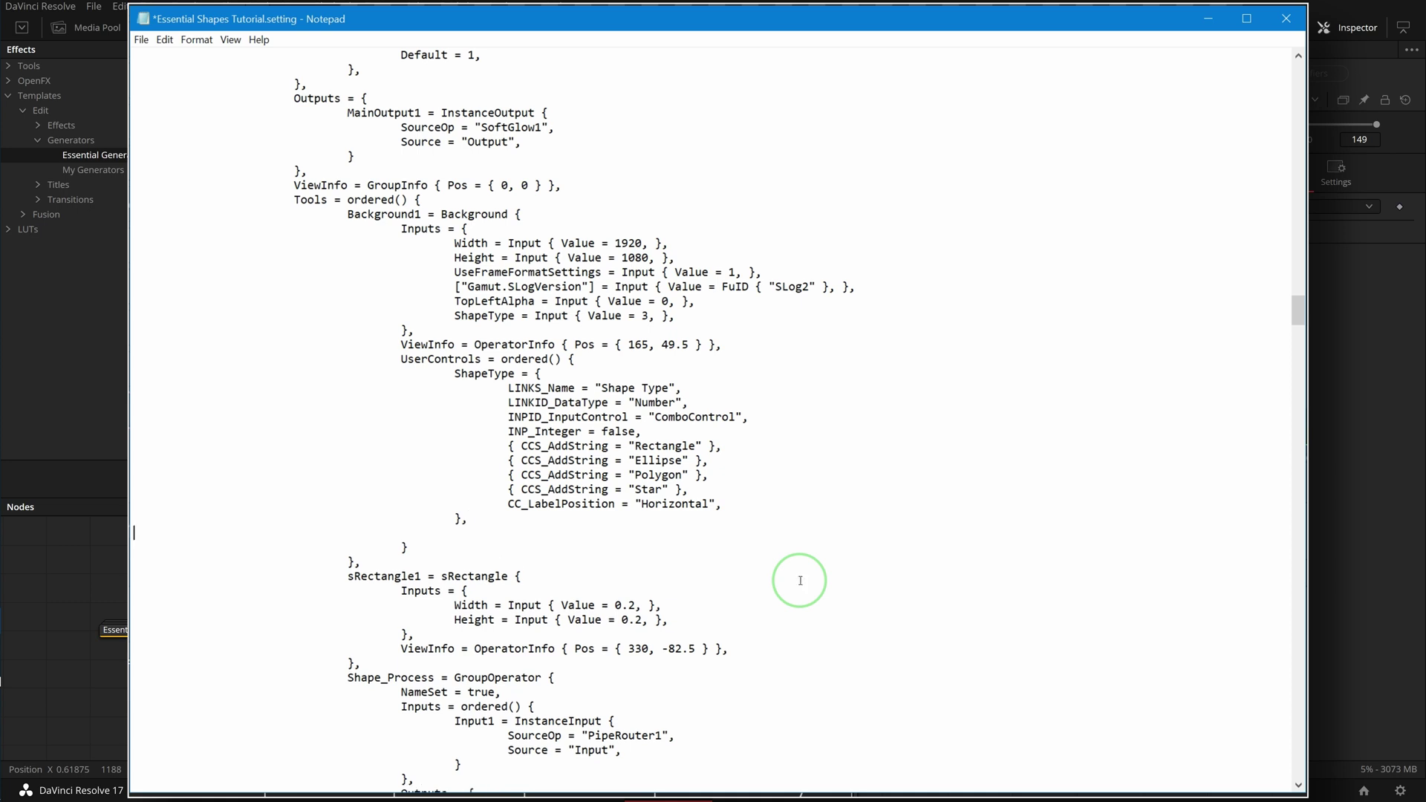
key("ctrl+v")
key("Up")
key("Up")
key("Up")
key("Tab")
key("Tab")
key("Down")
key("Home")
key("Tab")
key("Tab")
key("Down")
key("Home")
key("Tab")
key("Tab")
key("Down")
key("Home")
key("Tab")
key("Tab")
key("Down")
key("Home")
key("Tab")
key("Tab")
key("Down")
key("Home")
key("Tab")
key("Tab")
key("Down")
key("Home")
key("Tab")
key("Tab")
key("Down")
key("Home")
key("Tab")
key("Tab")
key("Down")
key("Home")
key("Tab")
key("Tab")
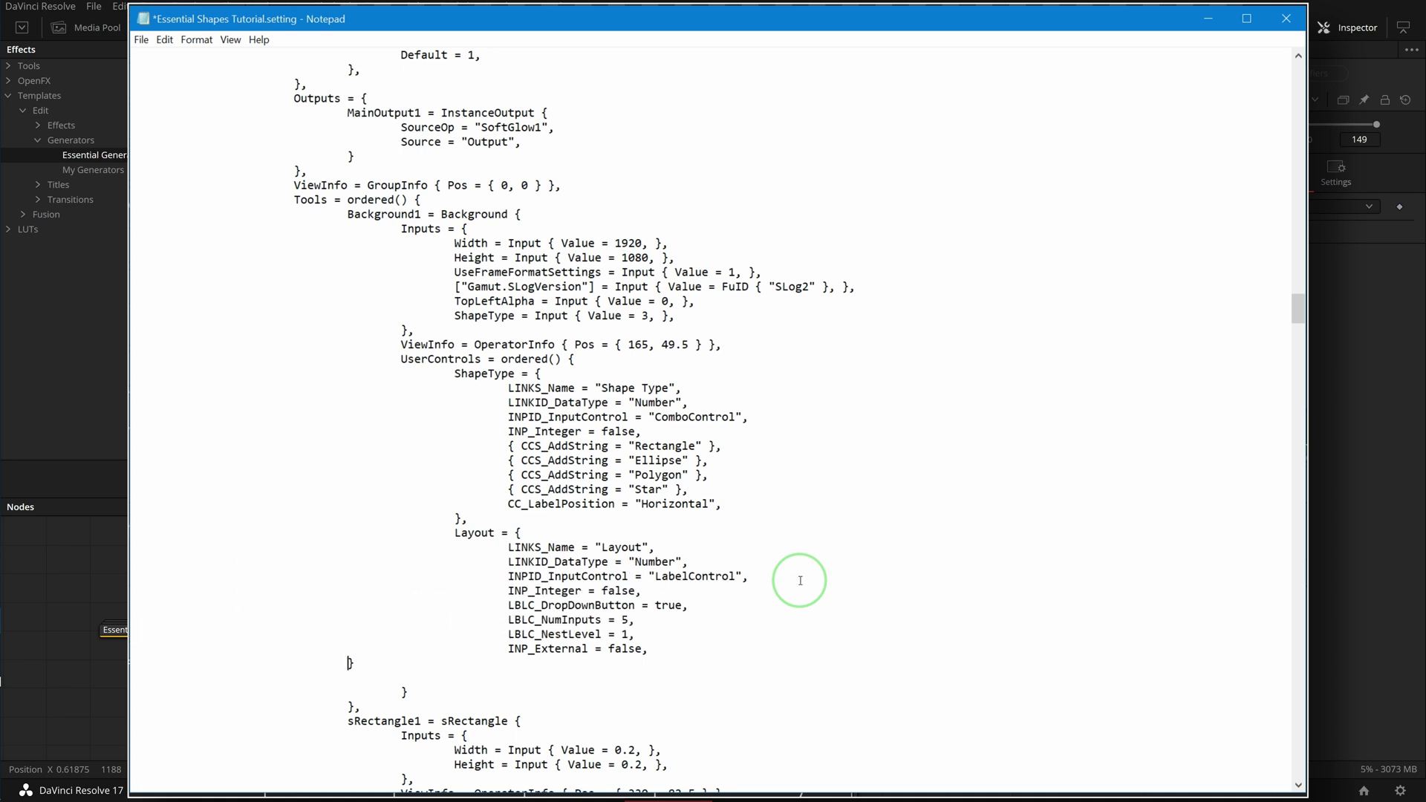
key("ctrl+Home")
left_click(605, 122)
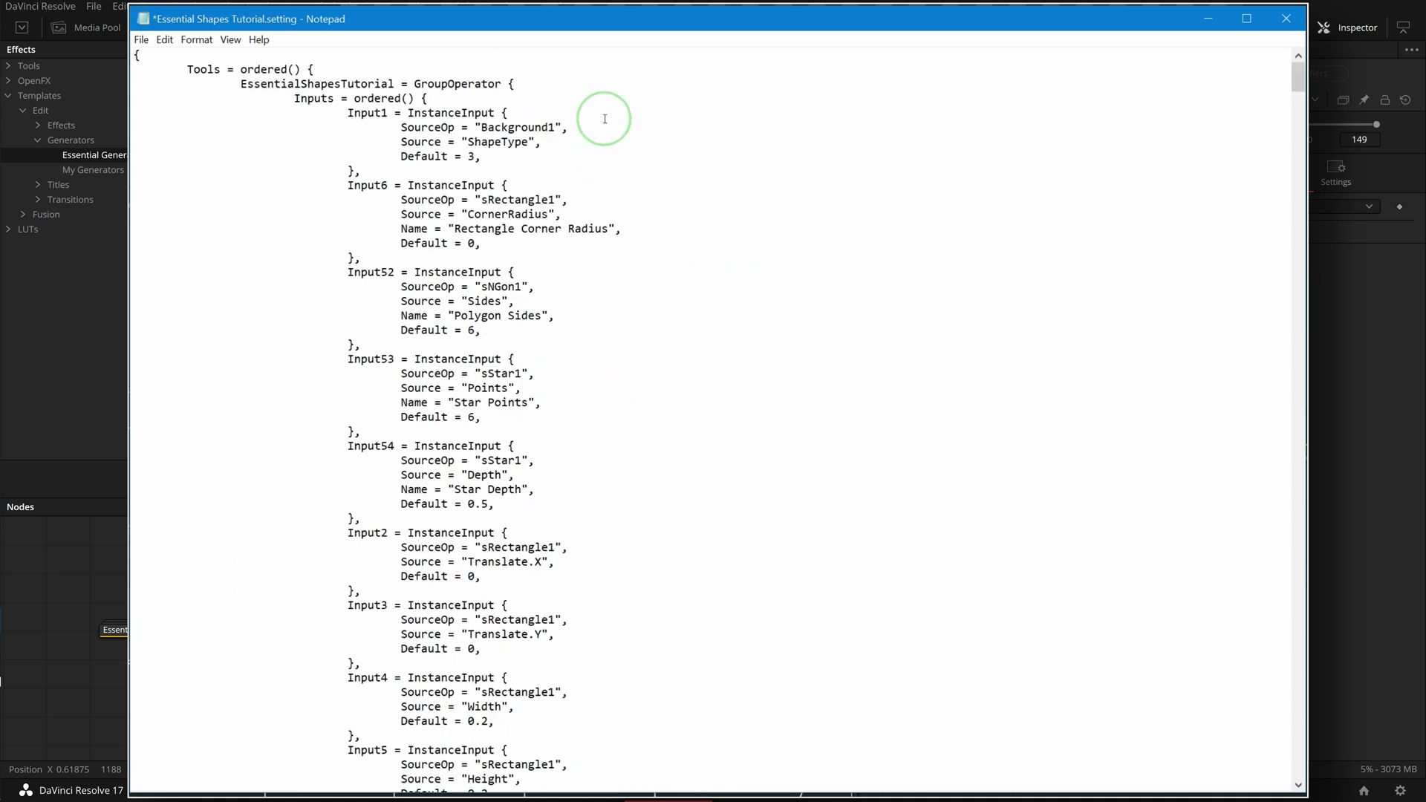
Duplicate the Input1 block and paste the copy above Input2
key("shift+Down")
key("shift+Down")
key("shift+Down")
key("shift+Down")
key("shift+Down")
key("ctrl+c")
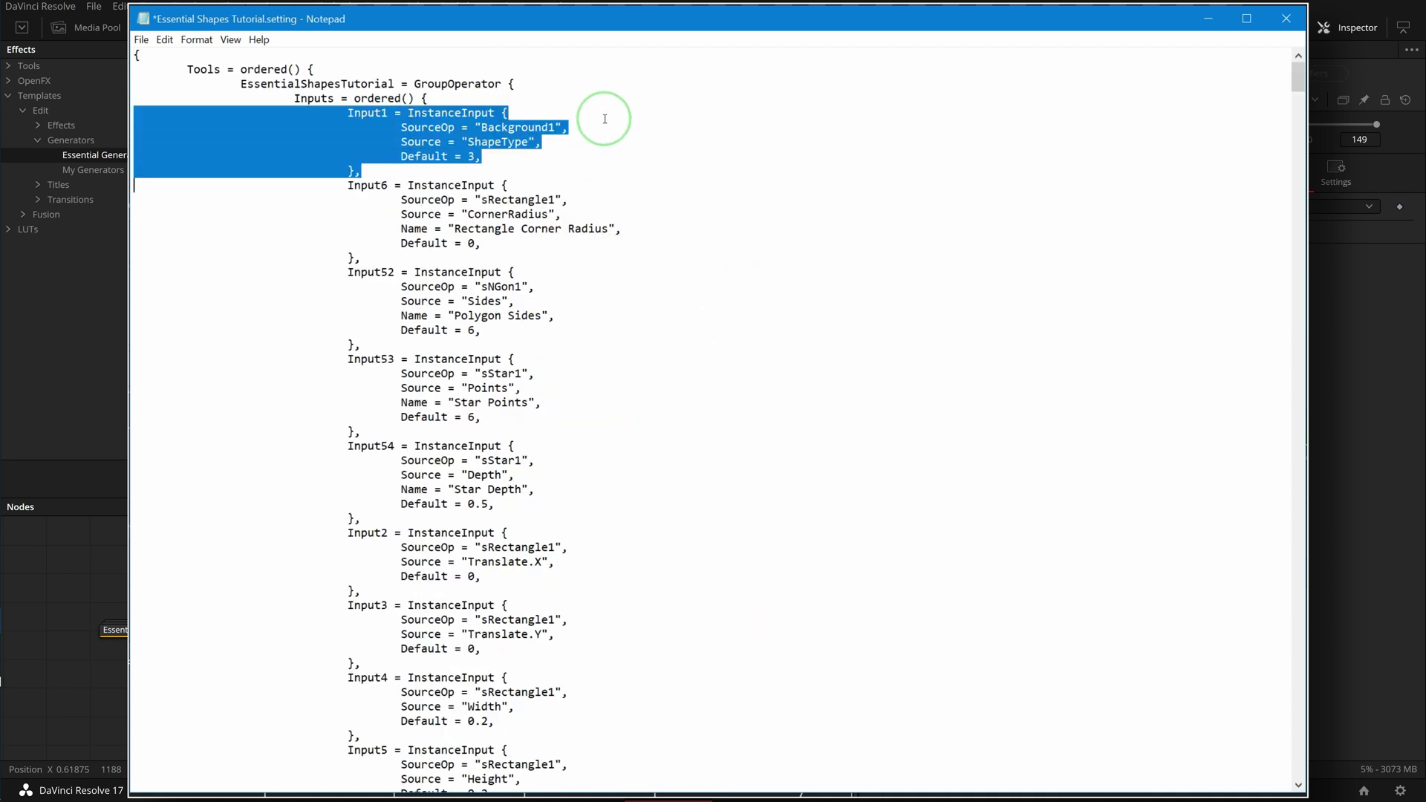
scroll(520, 297, "down", 2)
left_click(405, 446)
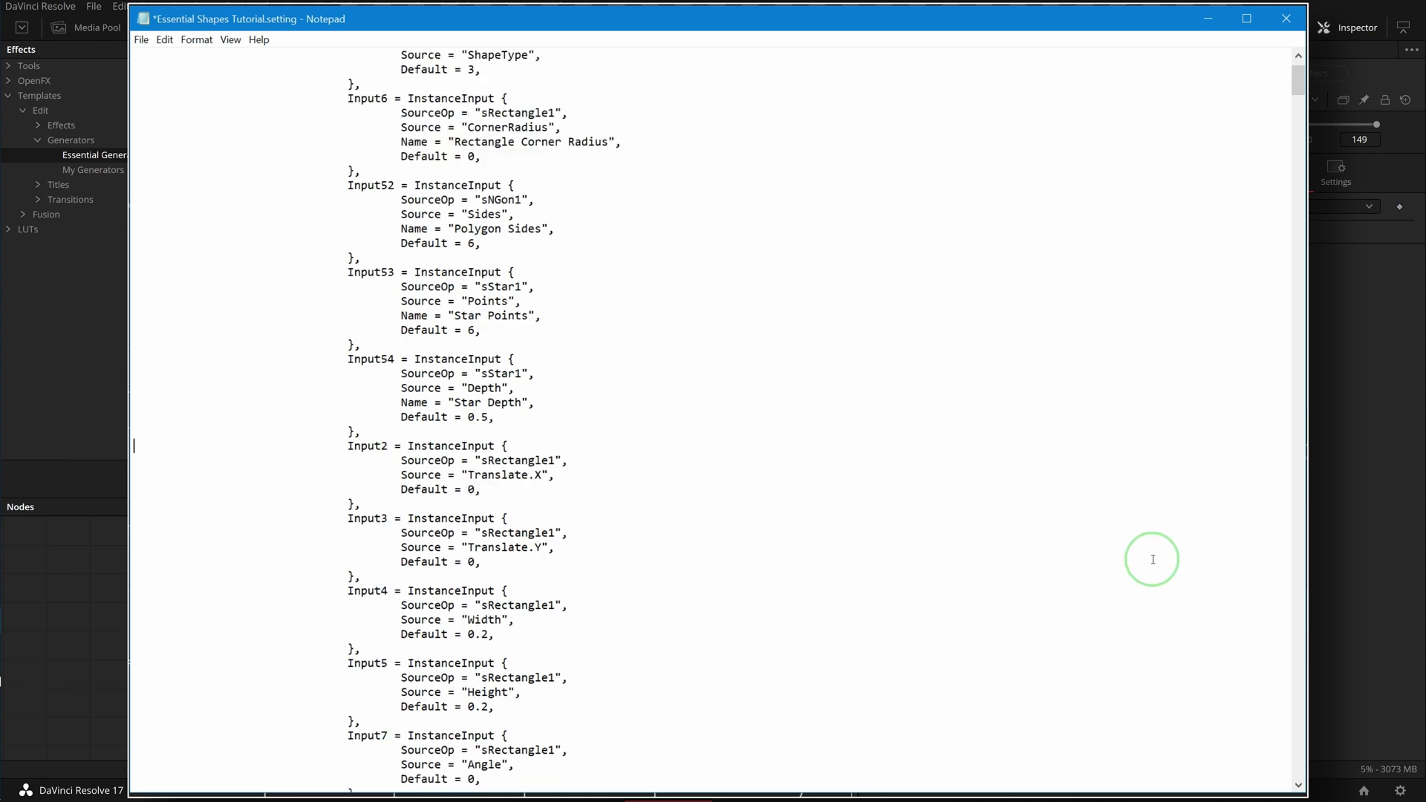
key("ctrl+v")
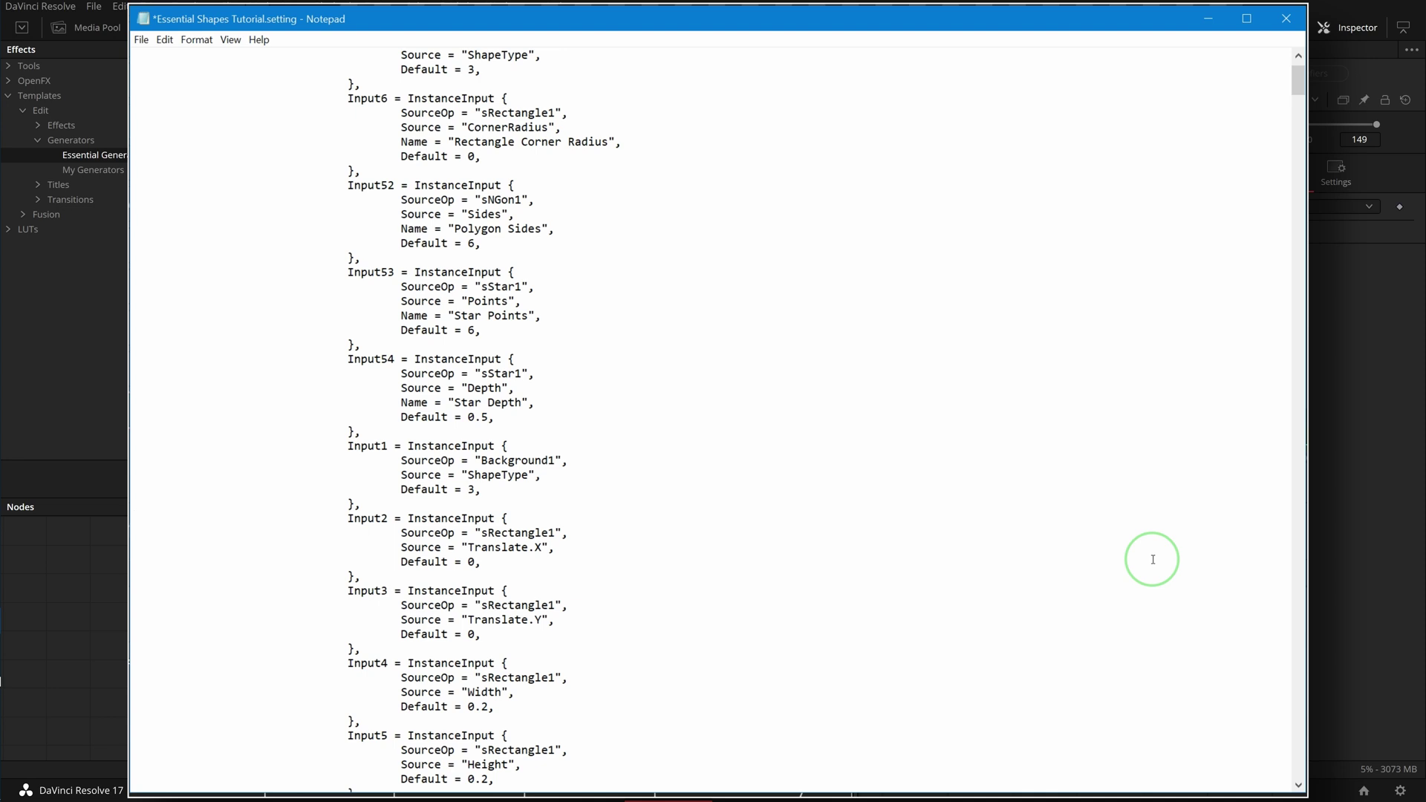
Rename the copy to ShapeLayout, set its source to Layout, and remove its Default line
left_click(388, 447)
key("ctrl+shift+Left")
type("ShapeLayout")
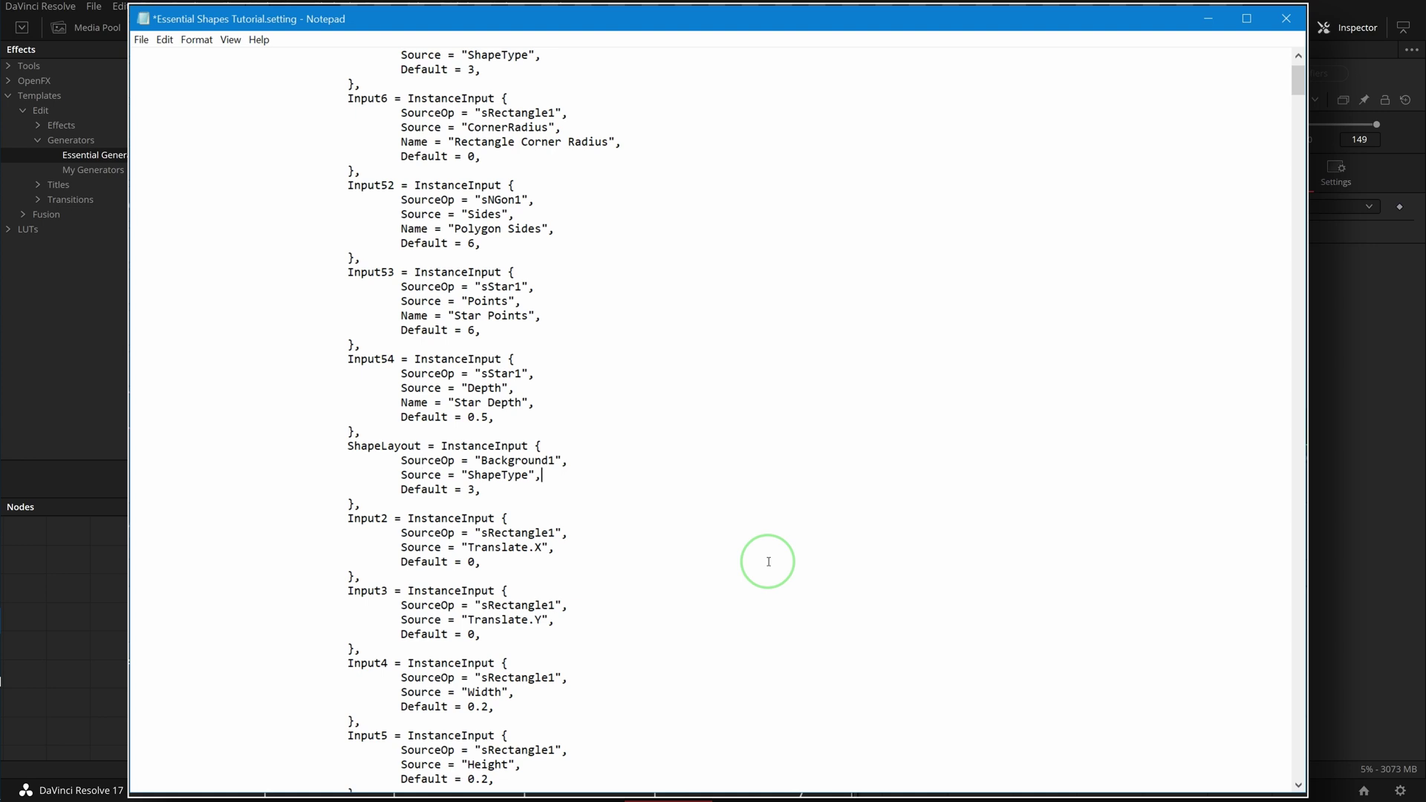
key("ctrl+shift+Left")
type("Layout")
key("shift+Down")
key("Delete")
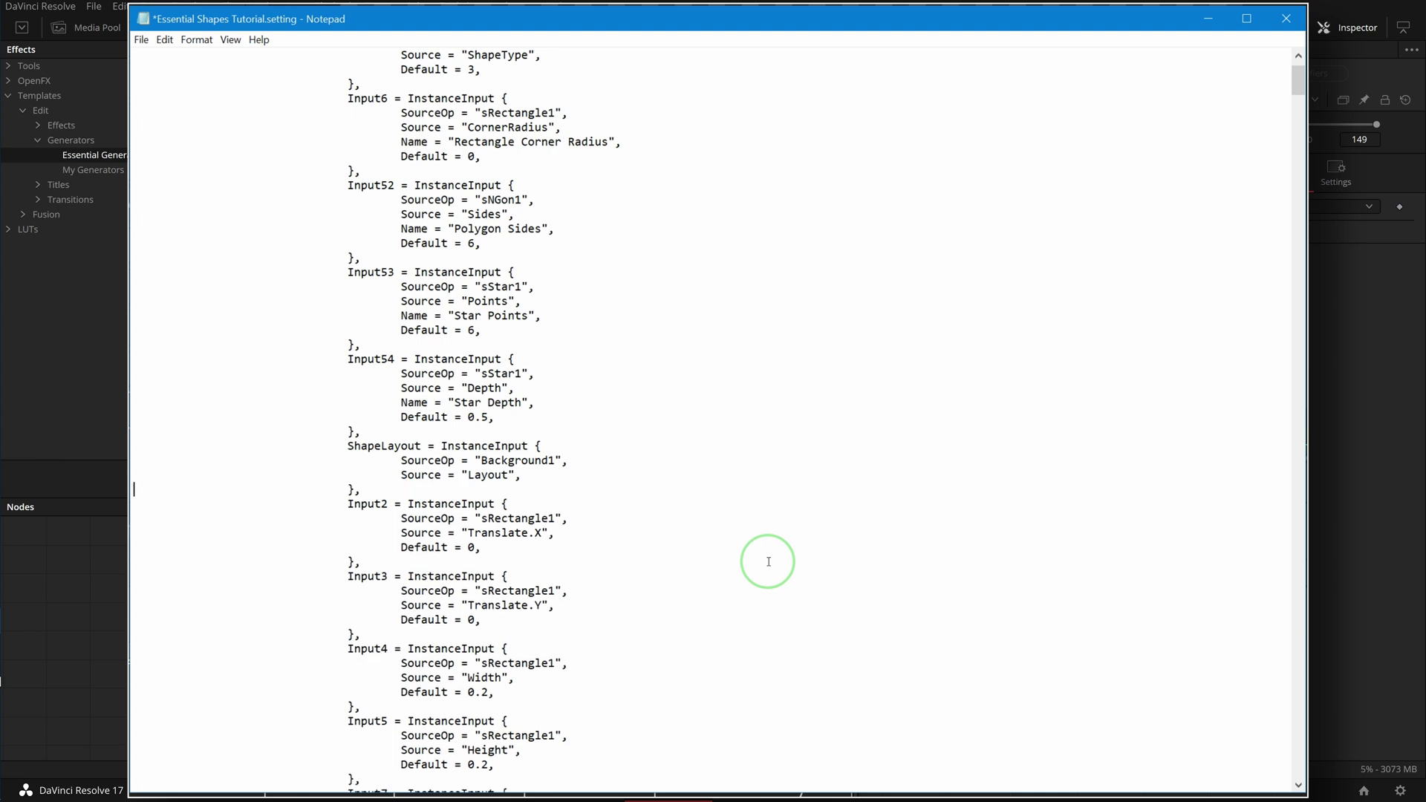
Save the Essential Shapes Tutorial.setting file and return to DaVinci Resolve
left_click(141, 40)
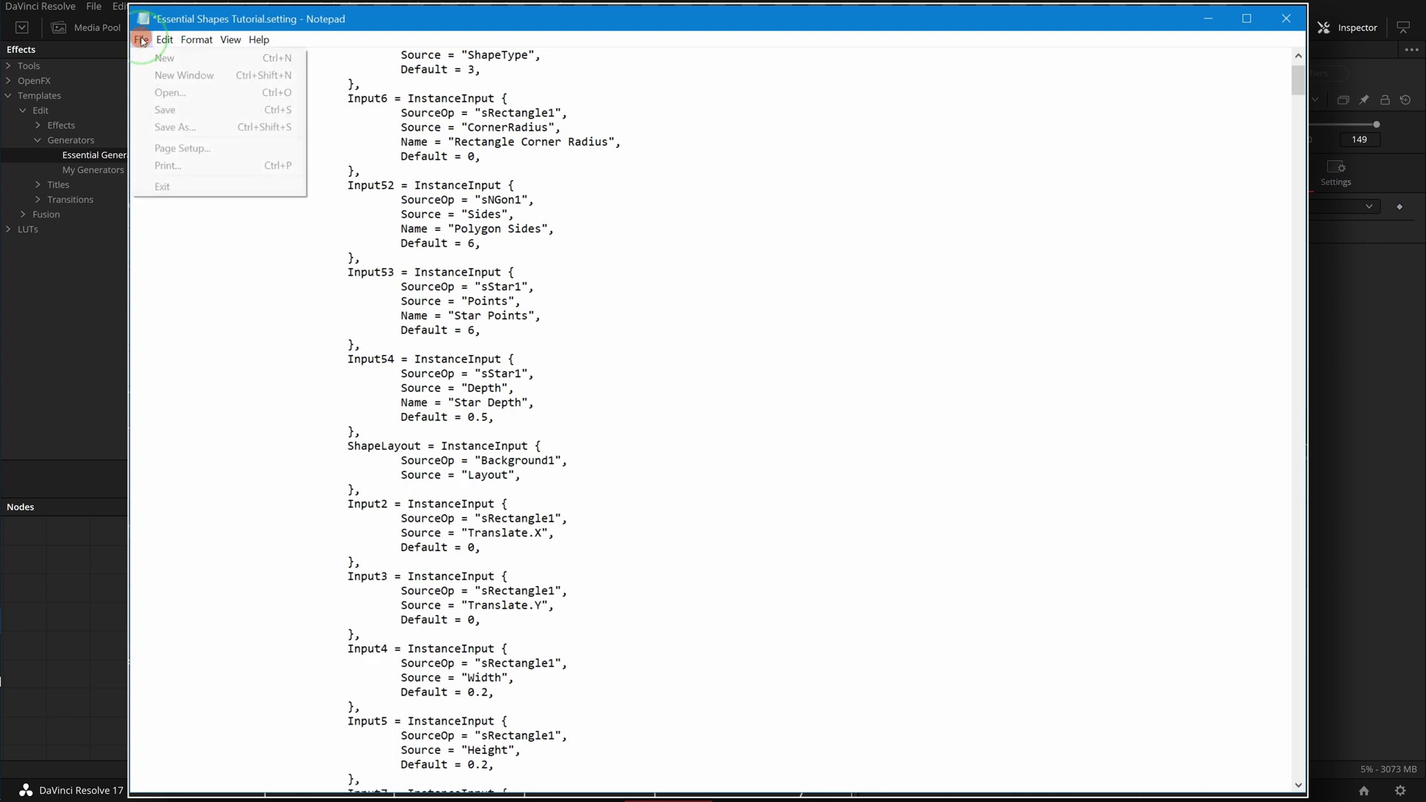
left_click(166, 110)
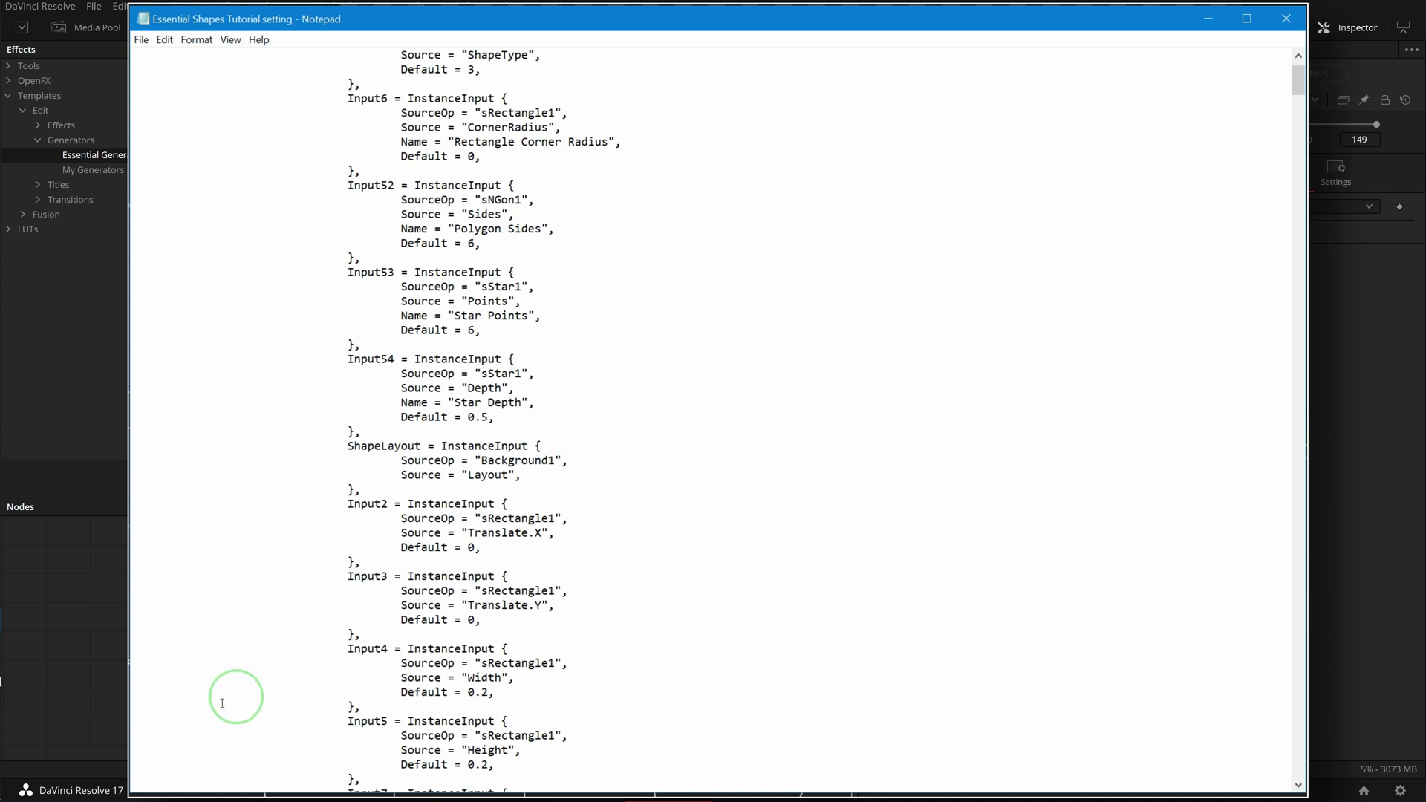
left_click(127, 490)
Add Essential Shapes Tutorial to the node graph and expand its Layout group to check offset, width, height and angle
left_click_drag(191, 401, 166, 640)
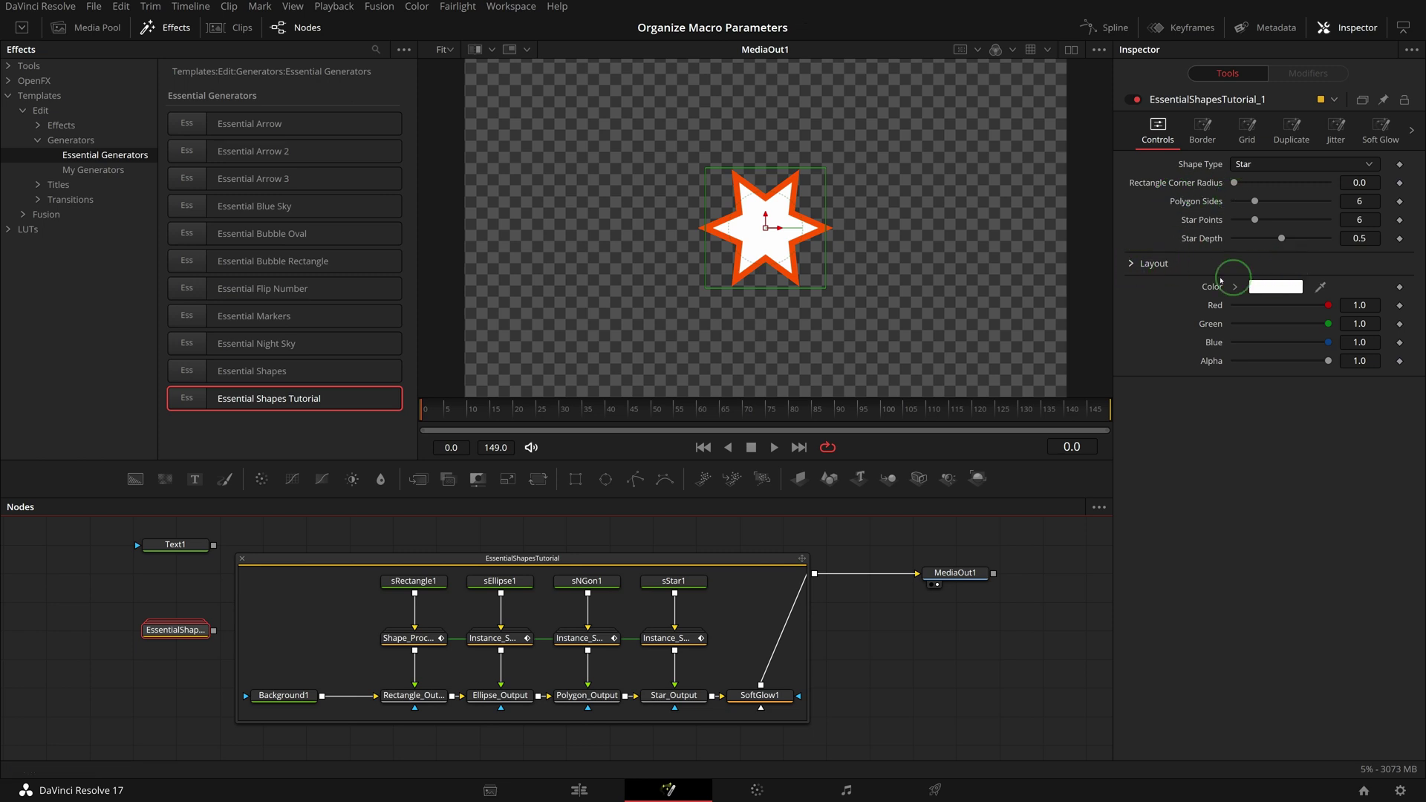
left_click(1136, 264)
left_click(1131, 264)
left_click(1131, 264)
left_click(1131, 264)
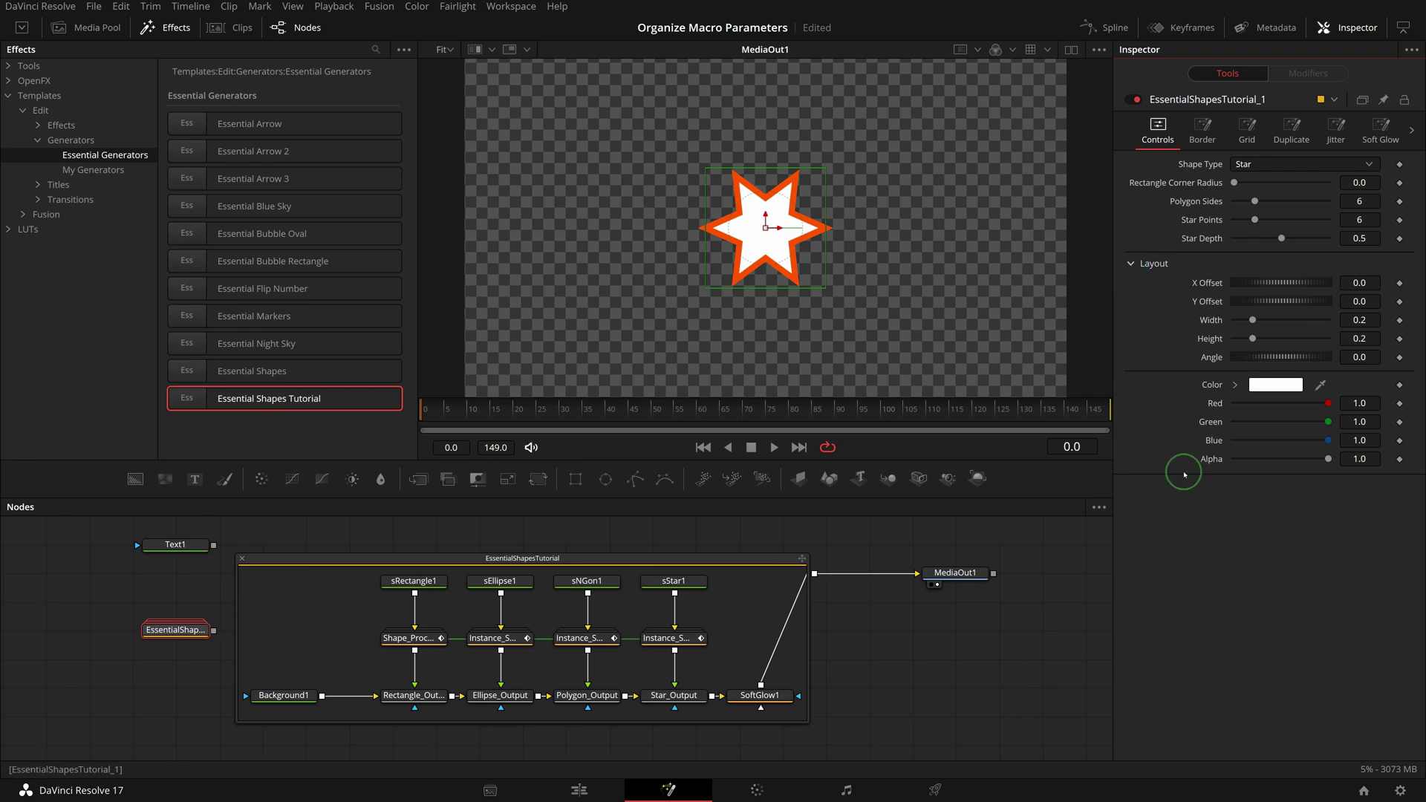
key("alt+Tab")
Add 'Layout = Input { Value = 1, },' under Background1's ShapeType input
type("back")
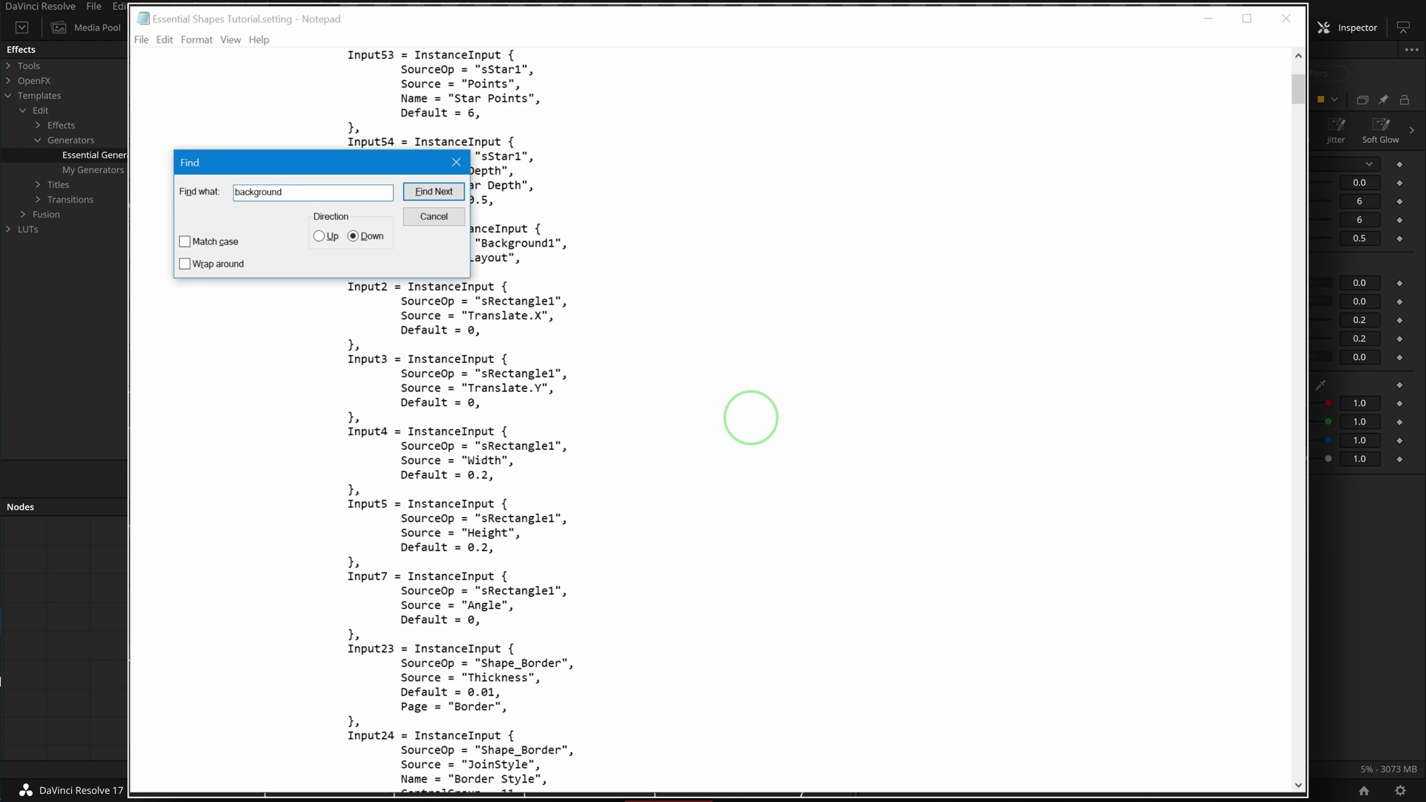
key("Return")
key("Escape")
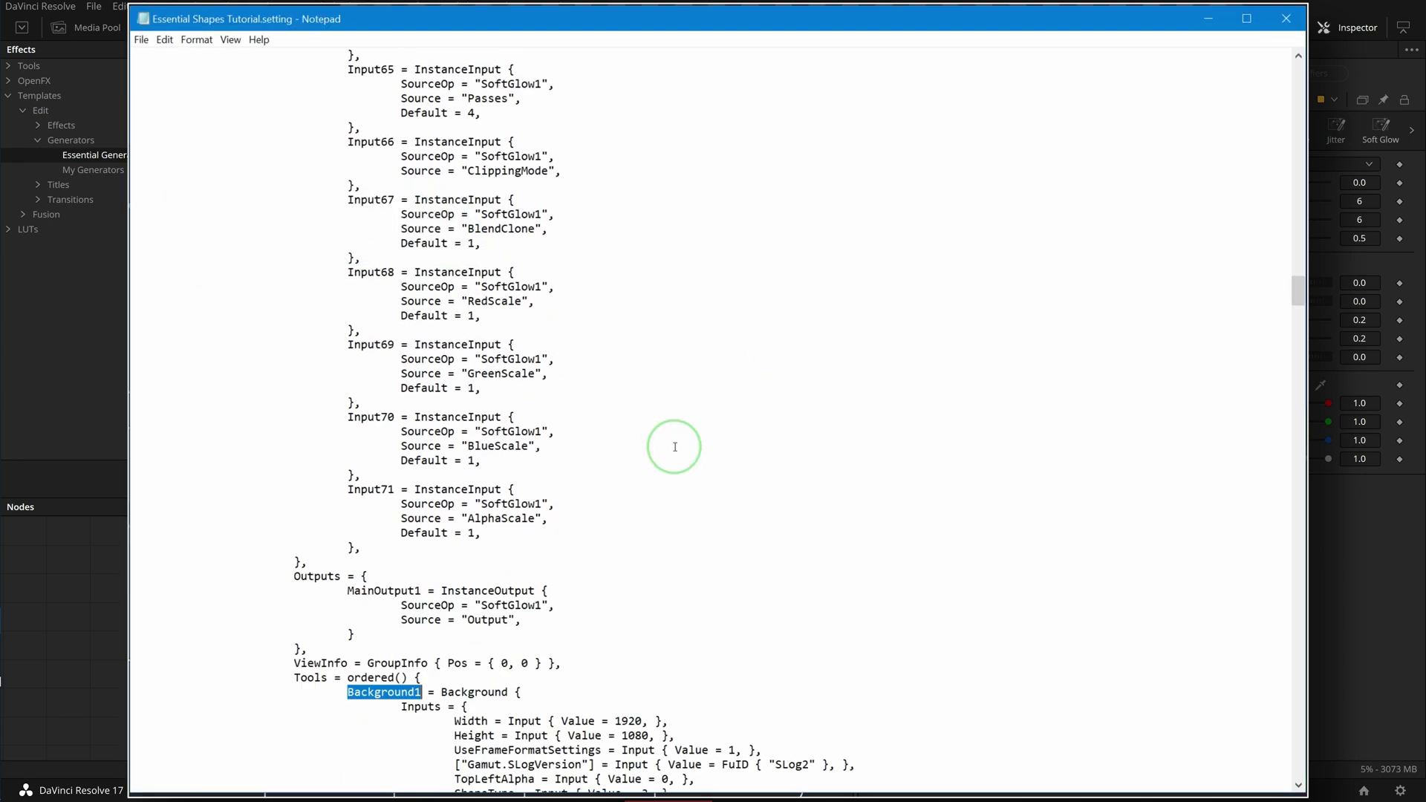
scroll(674, 446, "down", 9)
left_click(691, 403)
key("Return")
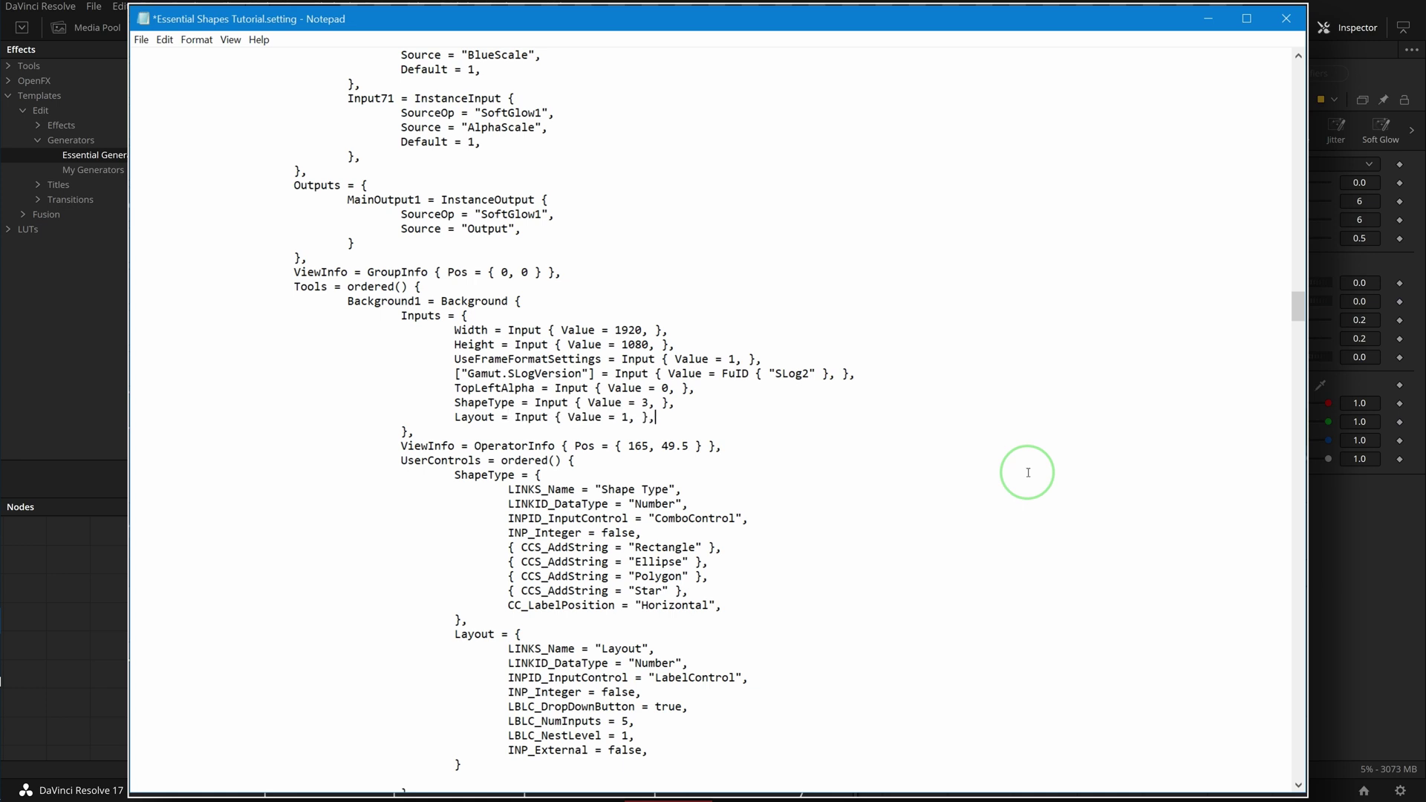
Save the setting file and drag the updated macro into Resolve's node graph
left_click(141, 39)
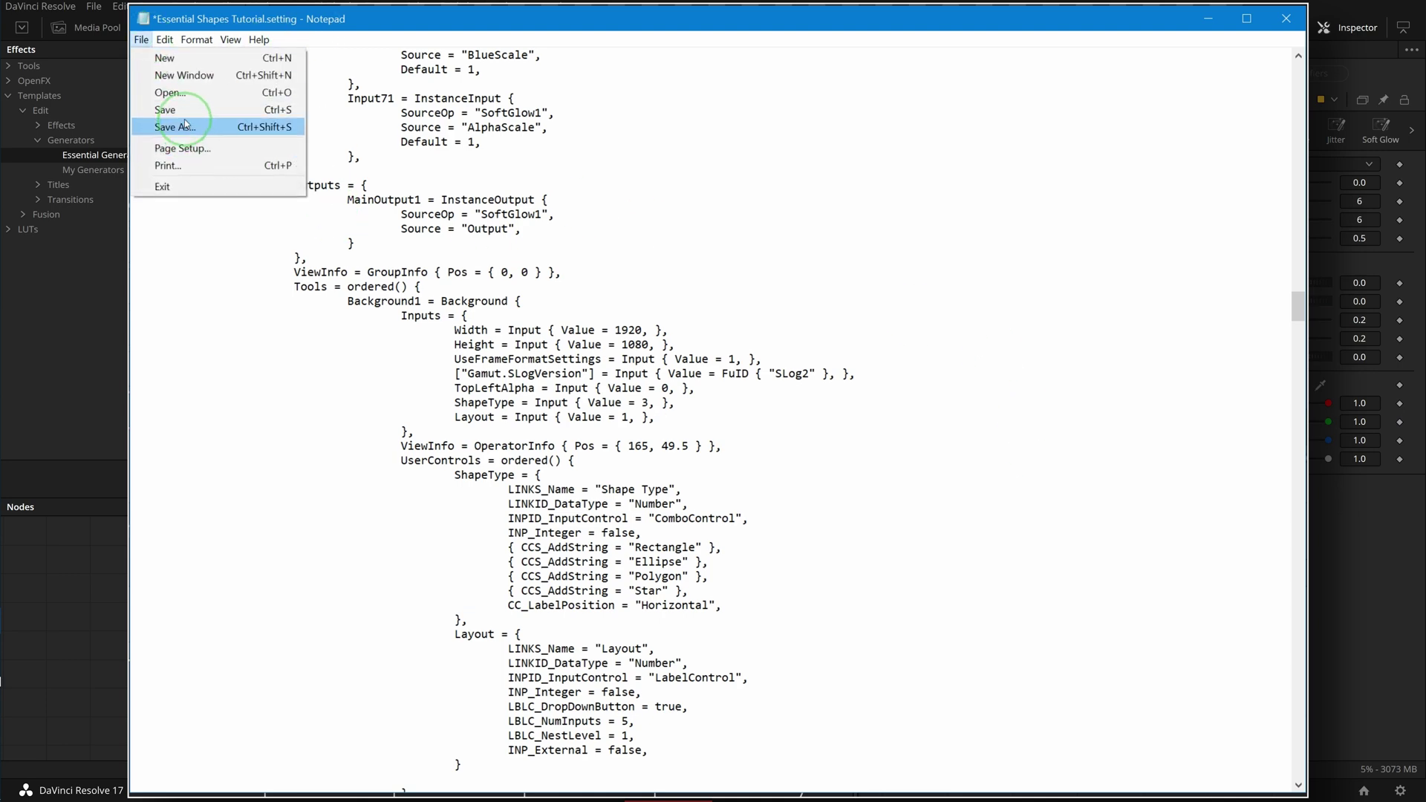
left_click(229, 110)
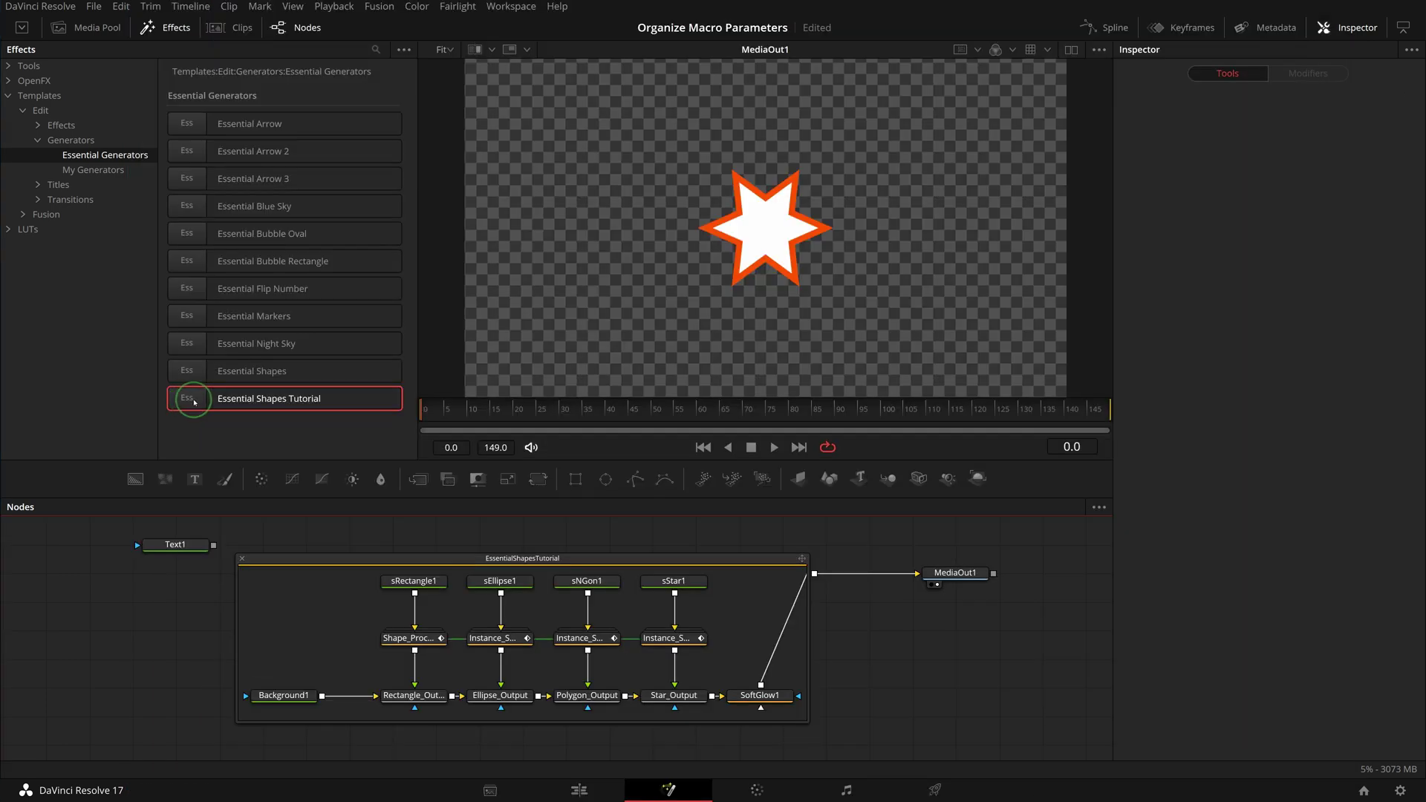
left_click_drag(164, 574, 161, 631)
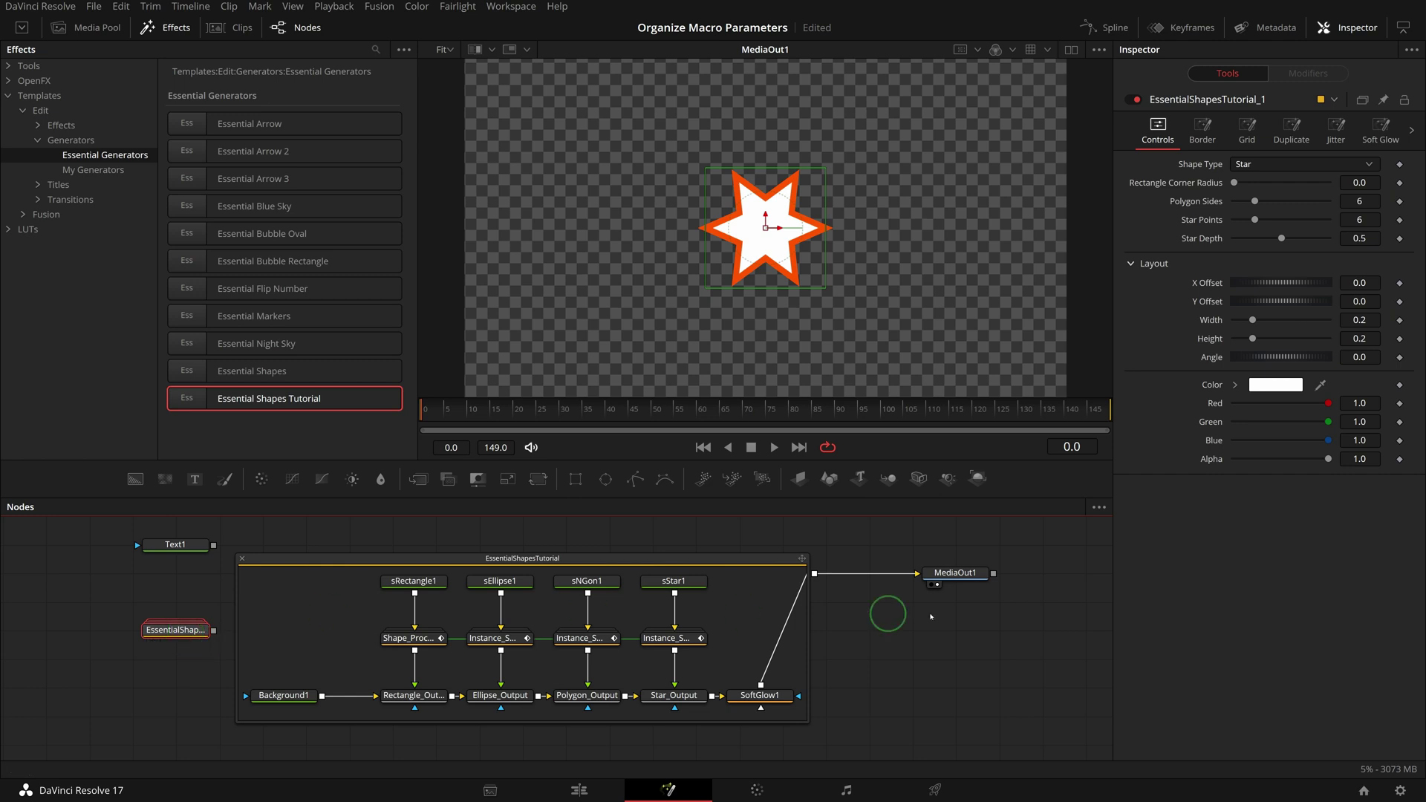